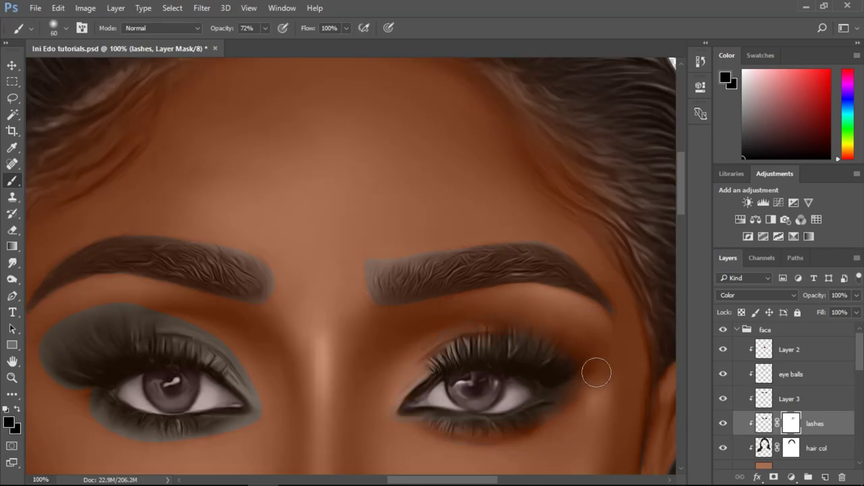
# - Soften the grey colour edges around both eyes on the lashes layer mask, brushing with a larger tip at 20% and then 70% opacity
pyautogui.press('2')
pyautogui.press(']')
pyautogui.press(']')
pyautogui.press(']')
pyautogui.moveTo(579, 341); pyautogui.dragTo(571, 349)
pyautogui.press('[')
pyautogui.press('7')
pyautogui.moveTo(75, 318)
pyautogui.mouseDown()
pyautogui.moveTo(55, 400)
pyautogui.moveTo(42, 349)
pyautogui.moveTo(106, 330)
pyautogui.mouseUp()
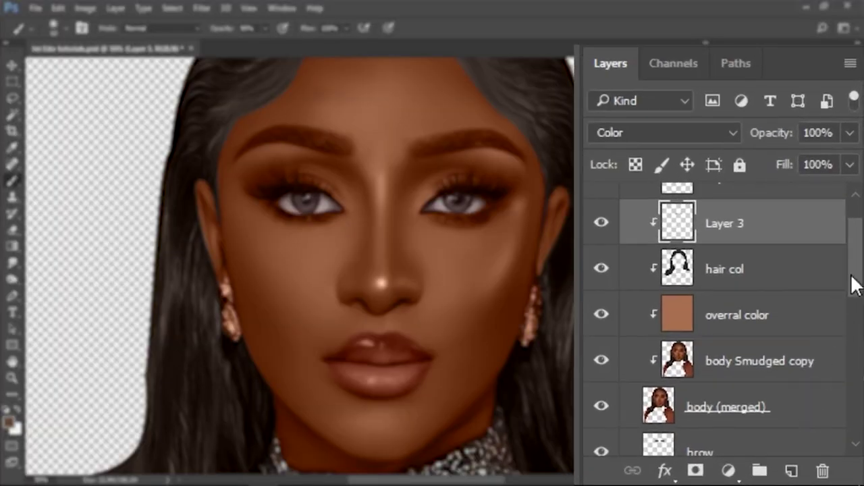
# - Load the outline of the lash layer's contents as a selection around both eyes
pyautogui.scroll(-4, 853, 283)
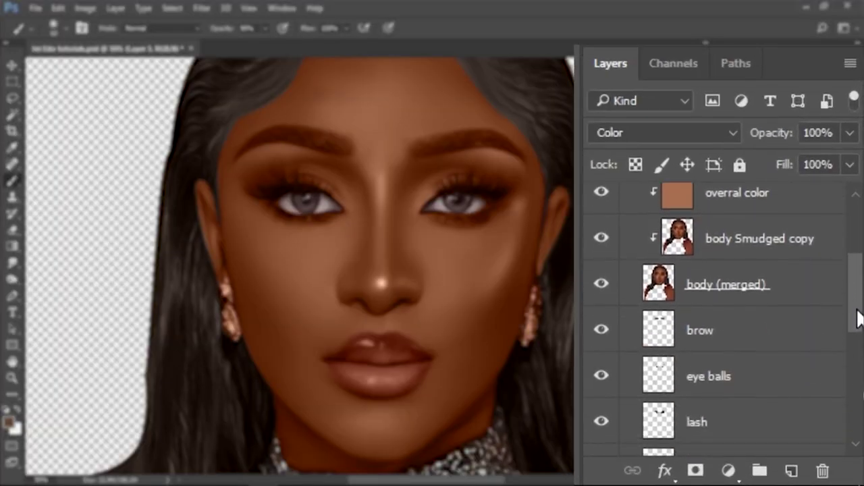
pyautogui.keyDown('ctrl'); pyautogui.click(676, 396); pyautogui.keyUp('ctrl')
pyautogui.scroll(1, 857, 317)
pyautogui.scroll(2, 856, 317)
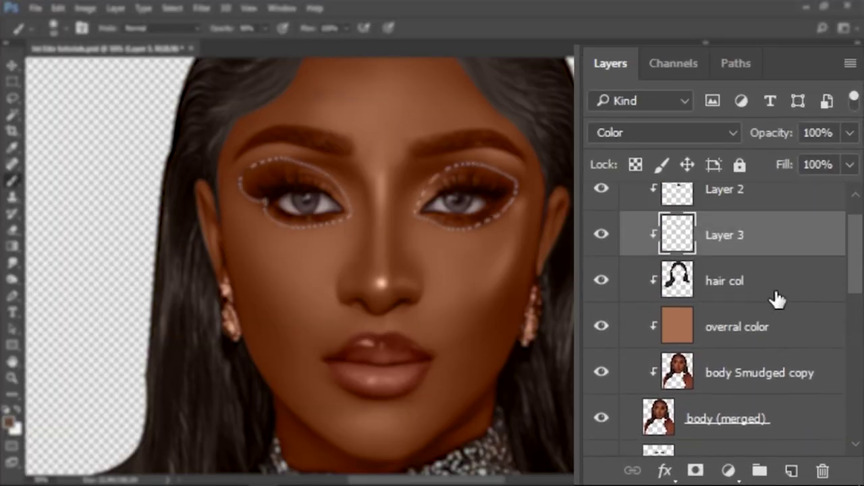
# - Add a layer directly above hair col and name it lashes
pyautogui.click(776, 295)
pyautogui.click(792, 471)
pyautogui.doubleClick(734, 280)
pyautogui.write('lashes')
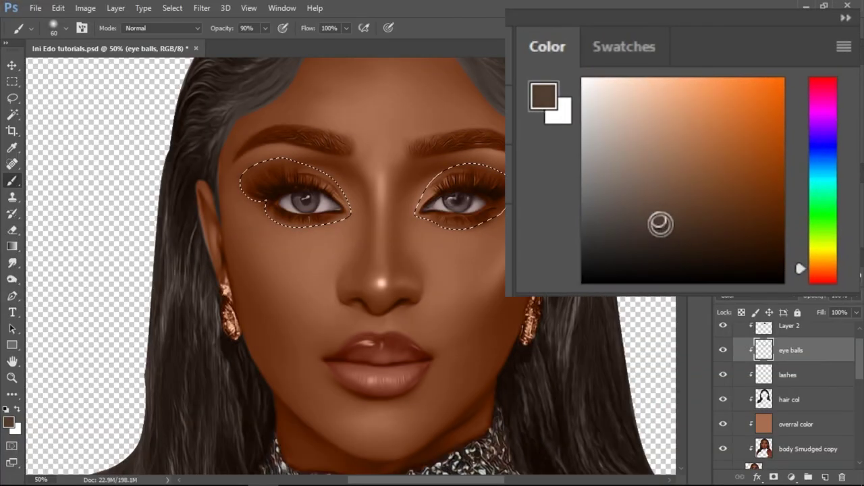
# - Choose a darker brown and colour the selected lash areas on the lashes layer using the Color blend mode
pyautogui.moveTo(660, 224); pyautogui.dragTo(659, 234)
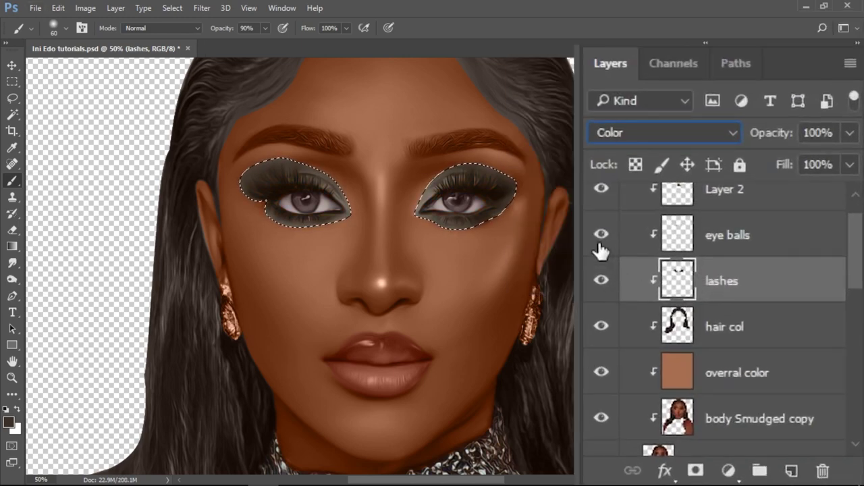
pyautogui.click(757, 285)
pyautogui.click(735, 268)
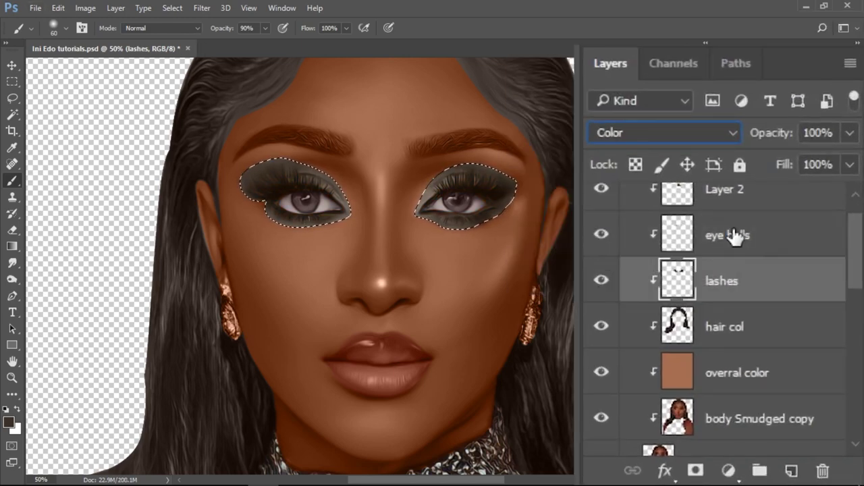
pyautogui.click(733, 241)
pyautogui.click(727, 276)
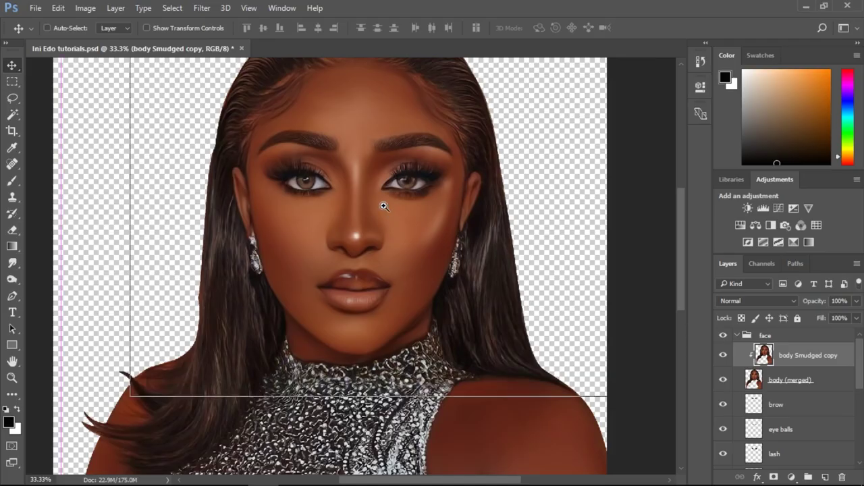
# - Compare the face up close with and without the body Smudged copy layer
pyautogui.click(384, 206)
pyautogui.keyDown('alt'); pyautogui.click(508, 294); pyautogui.keyUp('alt')
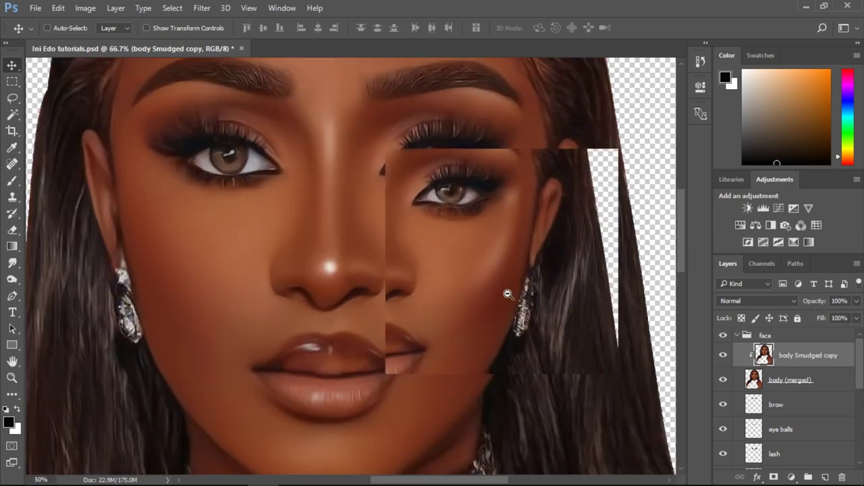
pyautogui.keyDown('alt'); pyautogui.click(508, 294); pyautogui.keyUp('alt')
pyautogui.keyDown('alt'); pyautogui.click(507, 294); pyautogui.keyUp('alt')
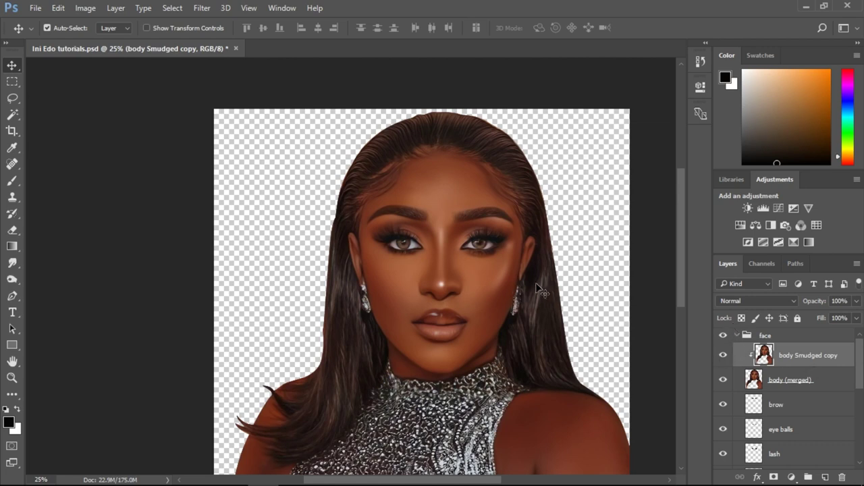
pyautogui.hotkey('ctrl', 'space')
pyautogui.keyDown('ctrl'); pyautogui.click(508, 273); pyautogui.keyUp('ctrl')
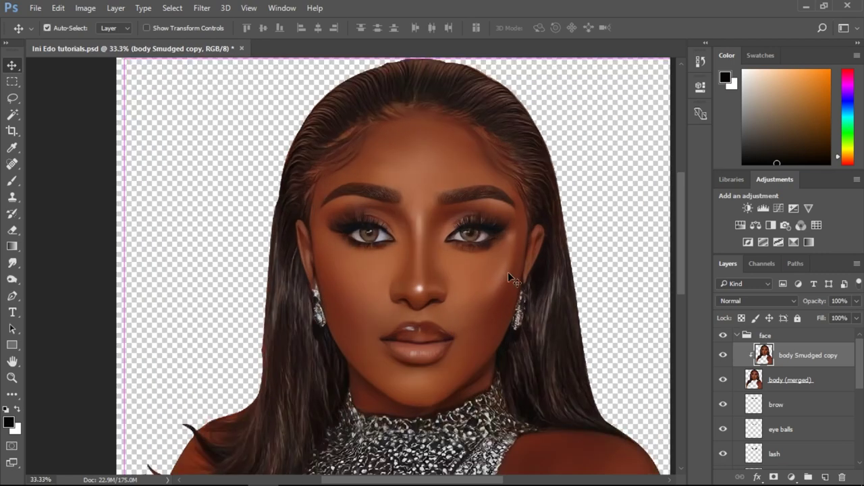
pyautogui.keyDown('ctrl'); pyautogui.click(452, 257); pyautogui.keyUp('ctrl')
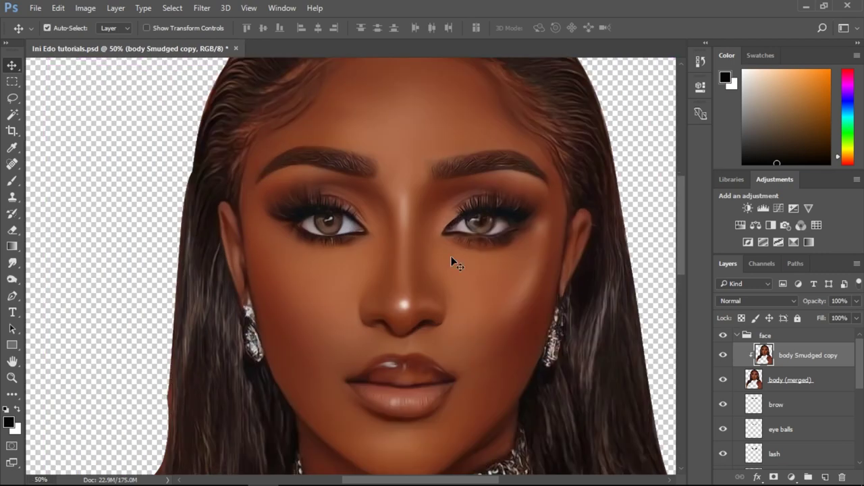
pyautogui.click(723, 357)
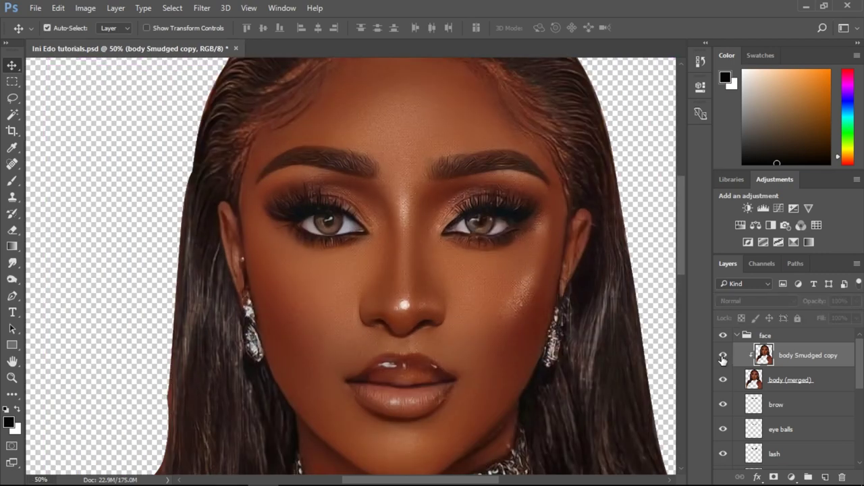
pyautogui.click(723, 357)
pyautogui.click(723, 356)
pyautogui.click(723, 357)
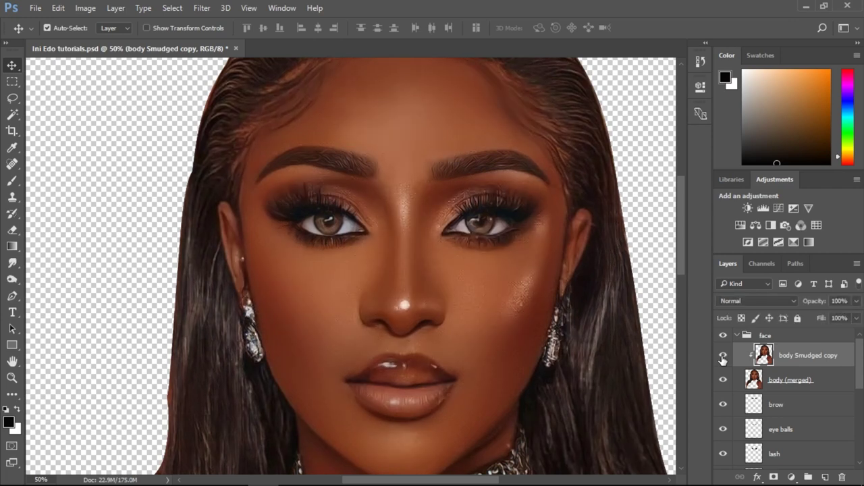
pyautogui.hotkey('ctrl', 'space')
pyautogui.click(425, 193)
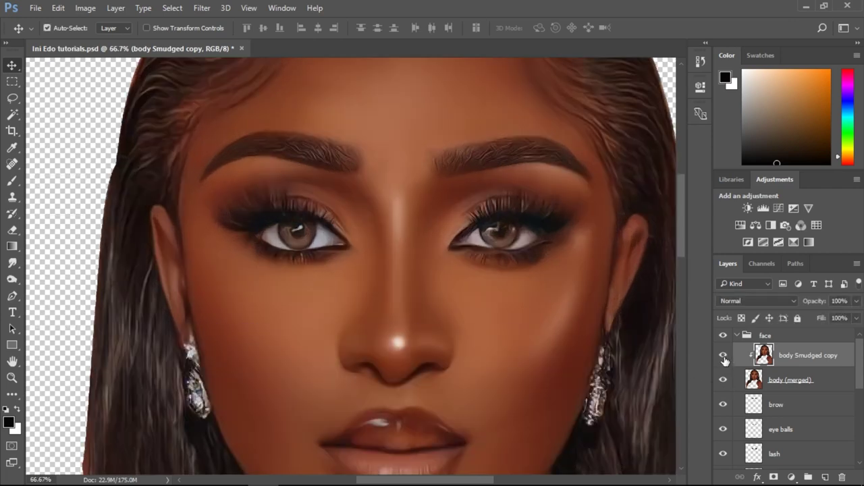
pyautogui.click(723, 357)
pyautogui.click(724, 357)
# - Examine the smudged portrait as a whole and the face at closer range
pyautogui.hotkey('ctrl', 'space')
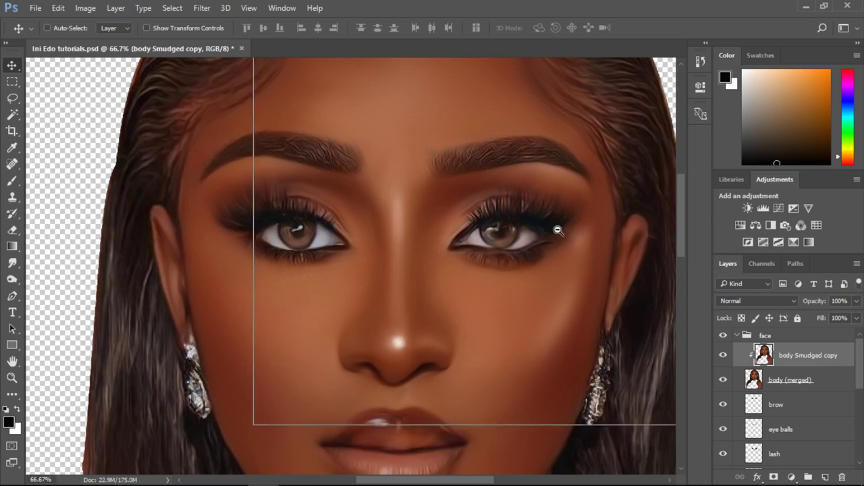
pyautogui.keyDown('ctrl'); pyautogui.keyDown('alt'); pyautogui.click(557, 231); pyautogui.keyUp('alt'); pyautogui.keyUp('ctrl')
pyautogui.keyDown('ctrl'); pyautogui.keyDown('alt'); pyautogui.click(558, 231); pyautogui.keyUp('alt'); pyautogui.keyUp('ctrl')
pyautogui.keyDown('ctrl'); pyautogui.keyDown('alt'); pyautogui.click(558, 230); pyautogui.keyUp('alt'); pyautogui.keyUp('ctrl')
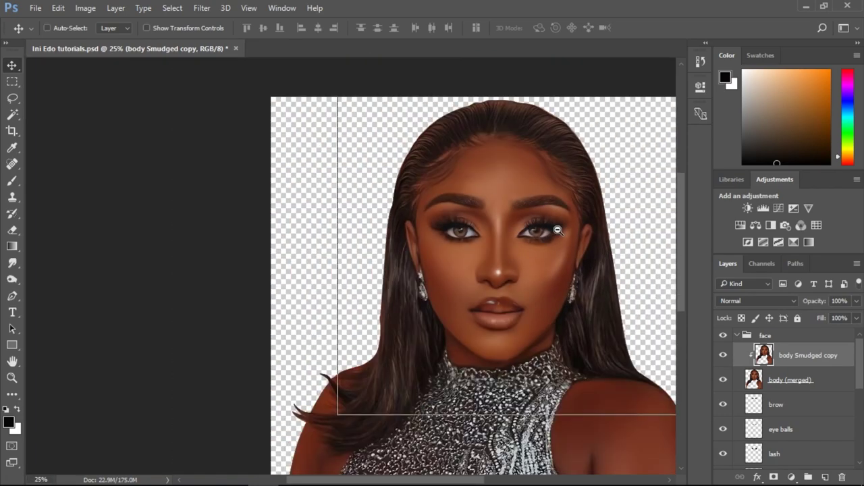
pyautogui.keyDown('ctrl'); pyautogui.keyDown('alt'); pyautogui.click(558, 230); pyautogui.keyUp('alt'); pyautogui.keyUp('ctrl')
pyautogui.keyDown('ctrl'); pyautogui.keyDown('alt'); pyautogui.click(561, 233); pyautogui.keyUp('alt'); pyautogui.keyUp('ctrl')
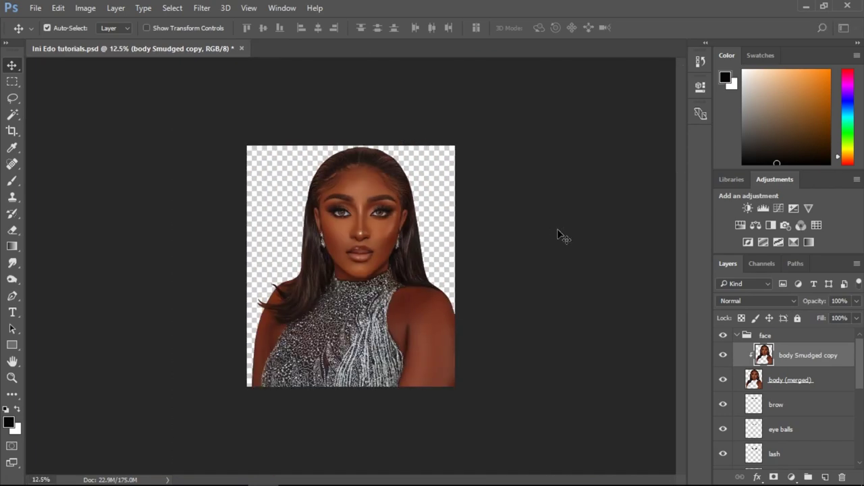
pyautogui.keyDown('ctrl'); pyautogui.click(317, 177); pyautogui.keyUp('ctrl')
pyautogui.keyDown('ctrl'); pyautogui.click(318, 177); pyautogui.keyUp('ctrl')
pyautogui.keyDown('ctrl'); pyautogui.click(317, 177); pyautogui.keyUp('ctrl')
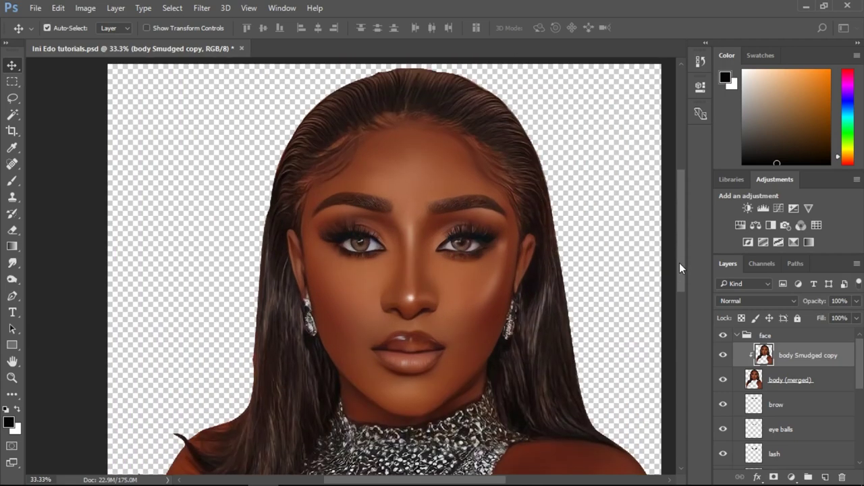
pyautogui.keyDown('ctrl'); pyautogui.click(530, 289); pyautogui.keyUp('ctrl')
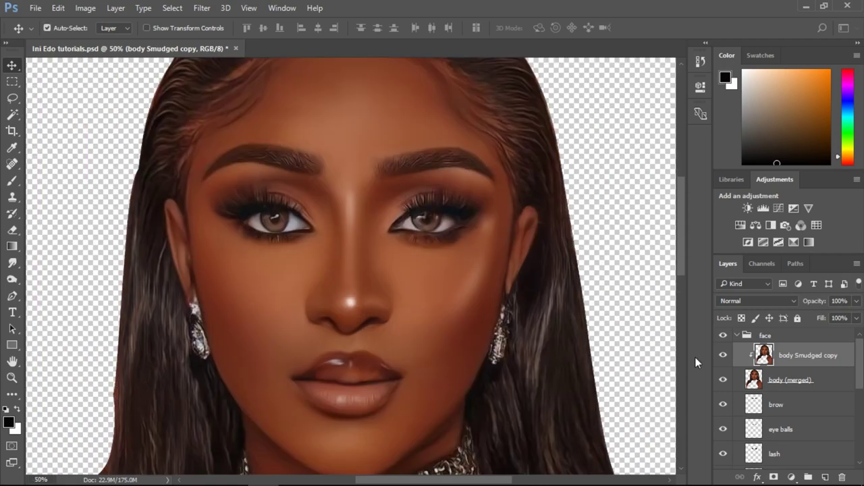
pyautogui.hotkey('ctrl', 'alt', 'space')
pyautogui.keyDown('ctrl'); pyautogui.keyDown('alt'); pyautogui.click(503, 211); pyautogui.keyUp('alt'); pyautogui.keyUp('ctrl')
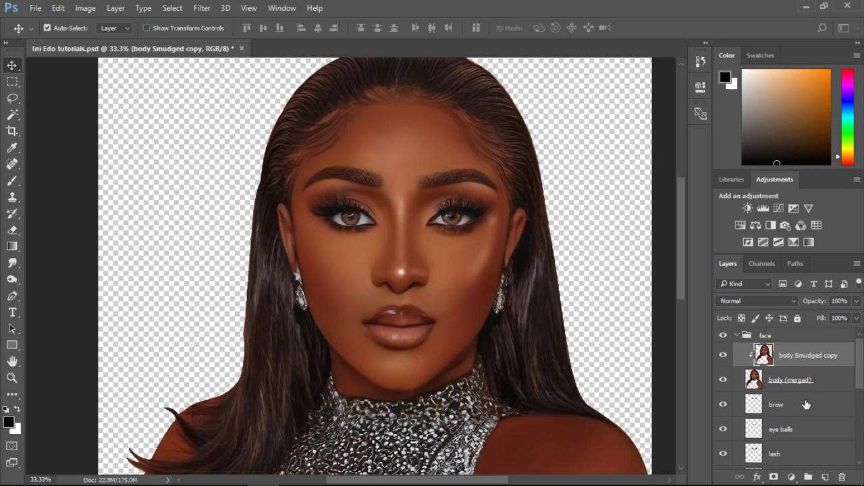
# - Load the brow, eye balls, lash and lips layers as selections one after another, and deselect
pyautogui.moveTo(856, 369); pyautogui.dragTo(861, 400)
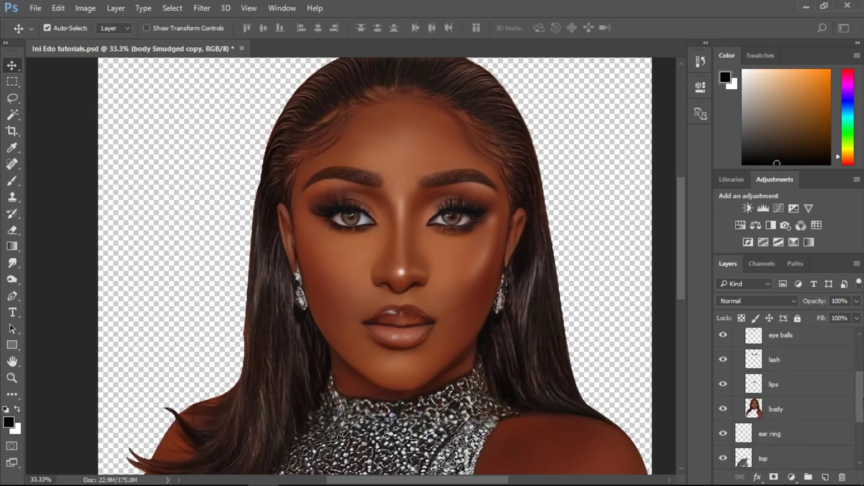
pyautogui.scroll(3, 754, 389)
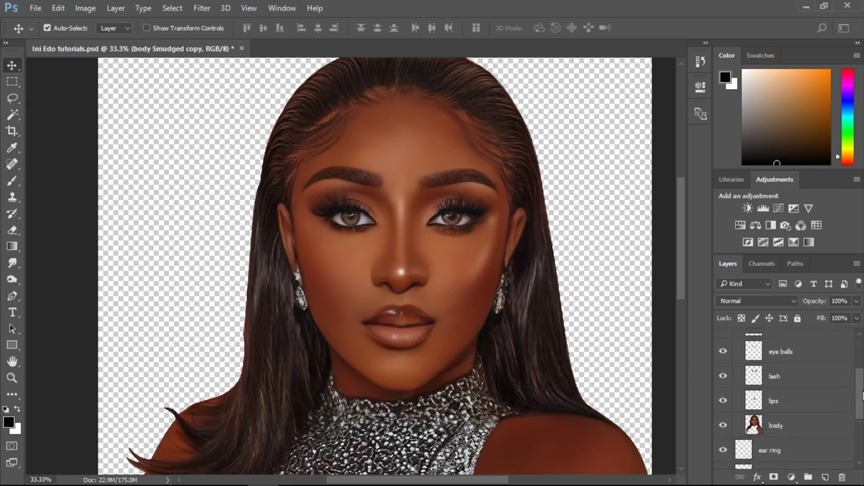
pyautogui.press('ctrl')
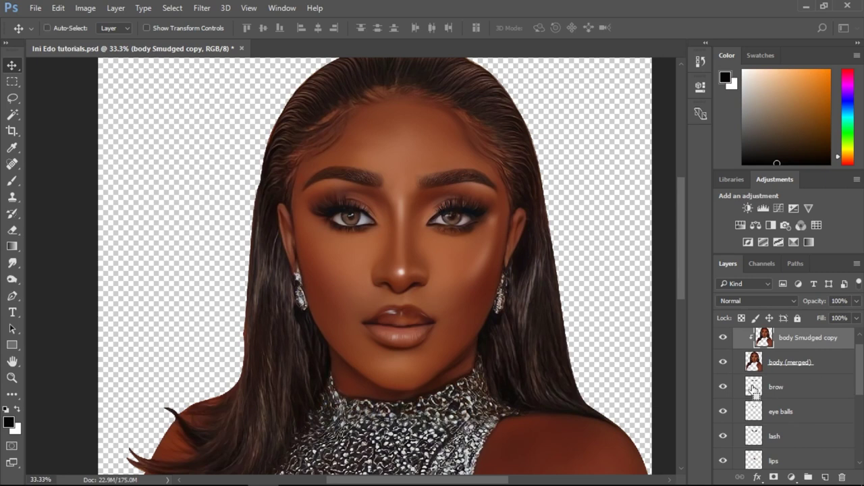
pyautogui.keyDown('ctrl'); pyautogui.click(753, 389); pyautogui.keyUp('ctrl')
pyautogui.keyDown('ctrl'); pyautogui.click(753, 419); pyautogui.keyUp('ctrl')
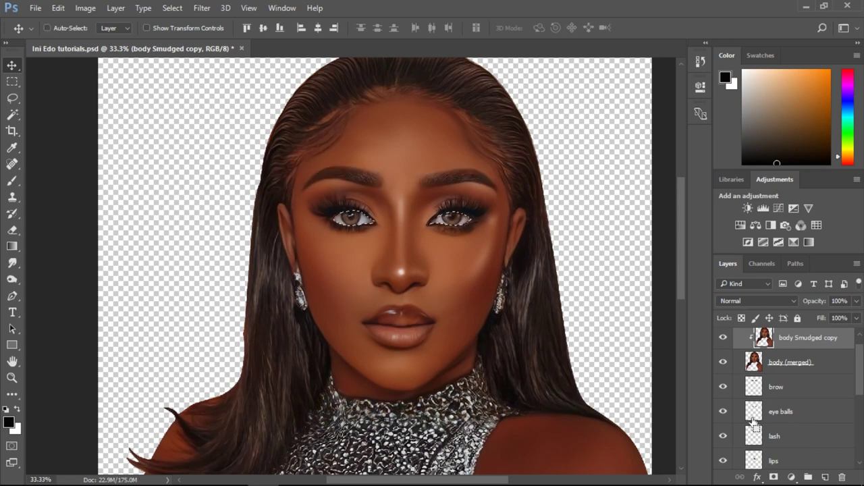
pyautogui.keyDown('ctrl'); pyautogui.click(755, 436); pyautogui.keyUp('ctrl')
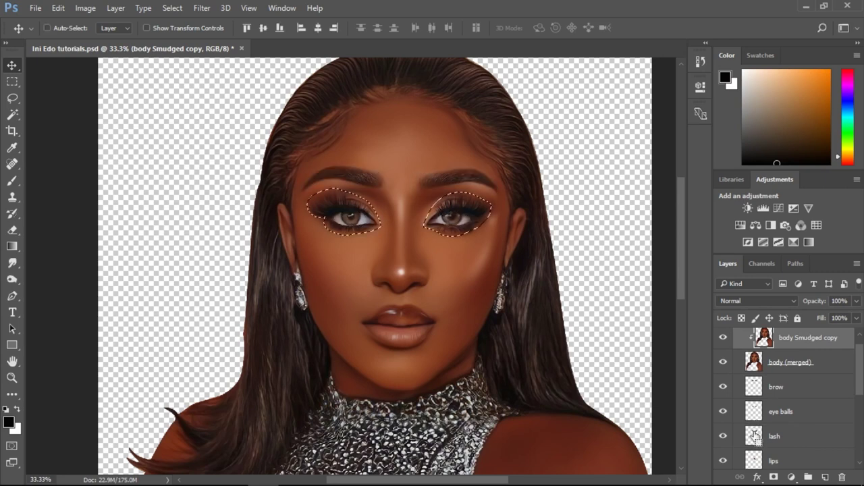
pyautogui.keyDown('ctrl'); pyautogui.click(755, 460); pyautogui.keyUp('ctrl')
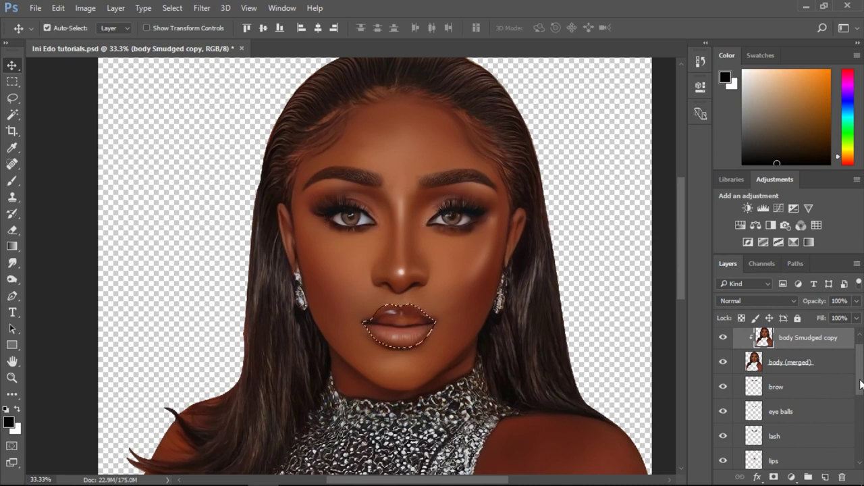
pyautogui.scroll(1, 859, 375)
pyautogui.hotkey('ctrl', 'd')
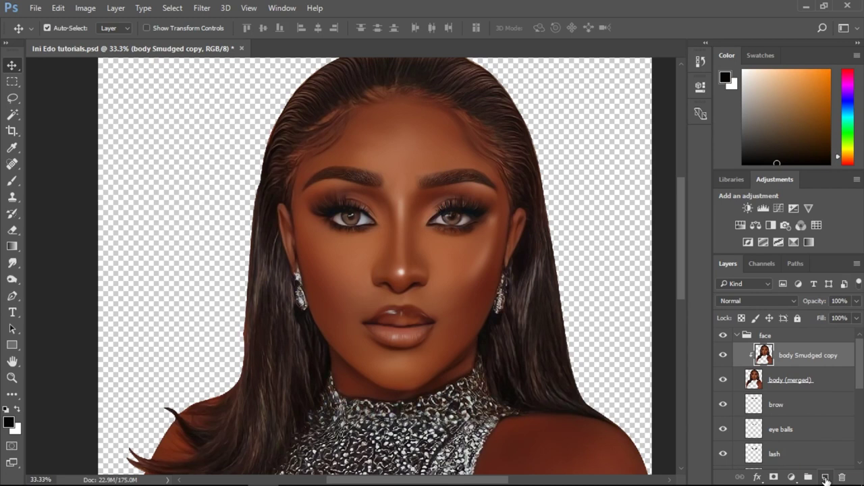
# - Add a layer above body Smudged copy, clip it to the layers below and name it overral color
pyautogui.click(825, 478)
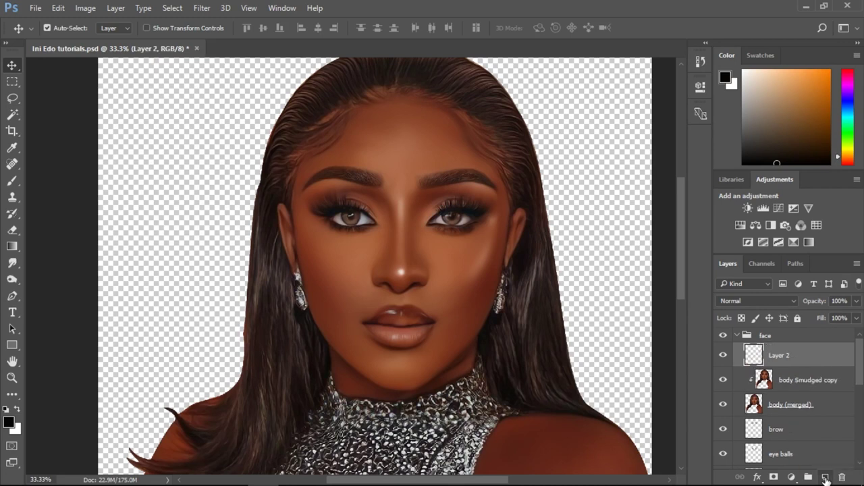
pyautogui.keyDown('alt'); pyautogui.click(808, 362); pyautogui.keyUp('alt')
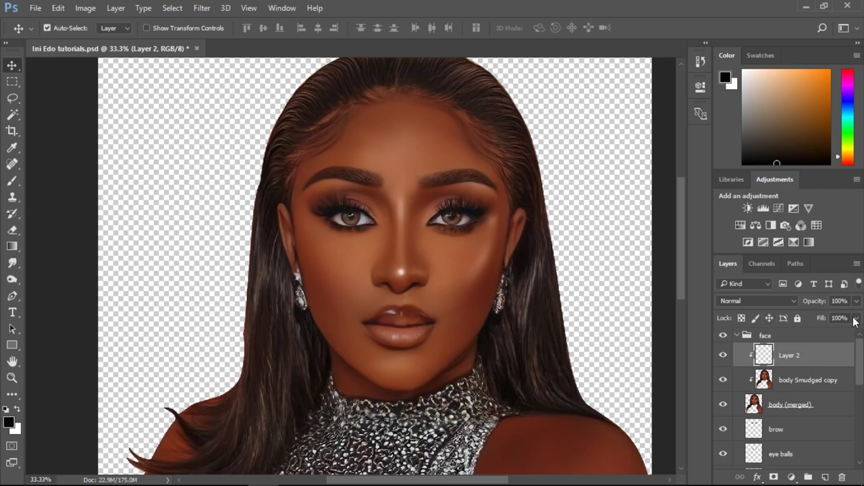
pyautogui.doubleClick(792, 356)
pyautogui.write('overral color')
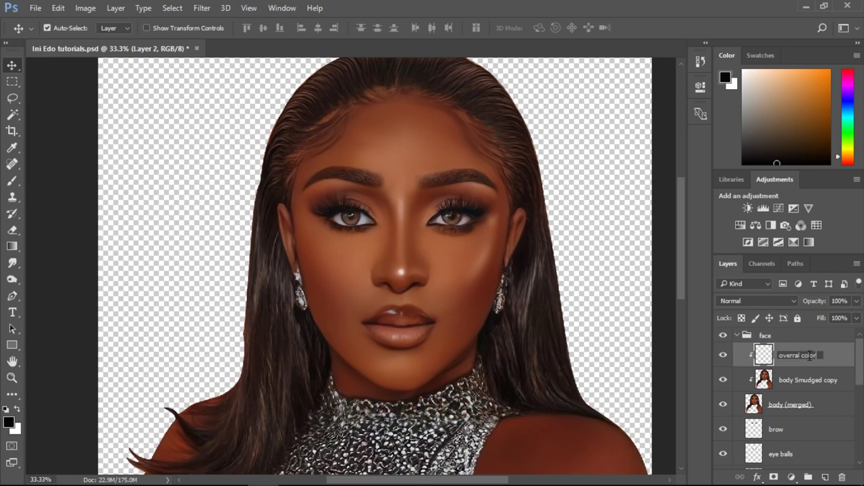
# - Select the body Smudged copy layer and switch to the Brush tool with a soft round tip
pyautogui.click(808, 381)
pyautogui.press('b')
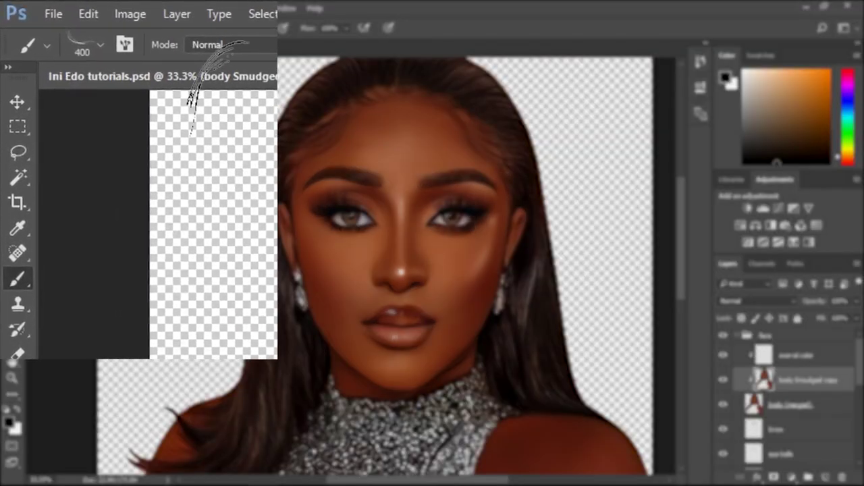
pyautogui.click(110, 50)
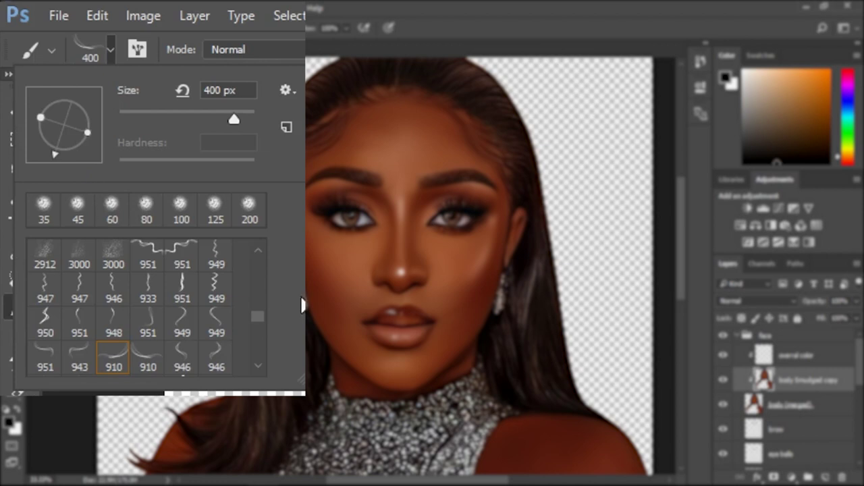
pyautogui.scroll(2, 256, 310)
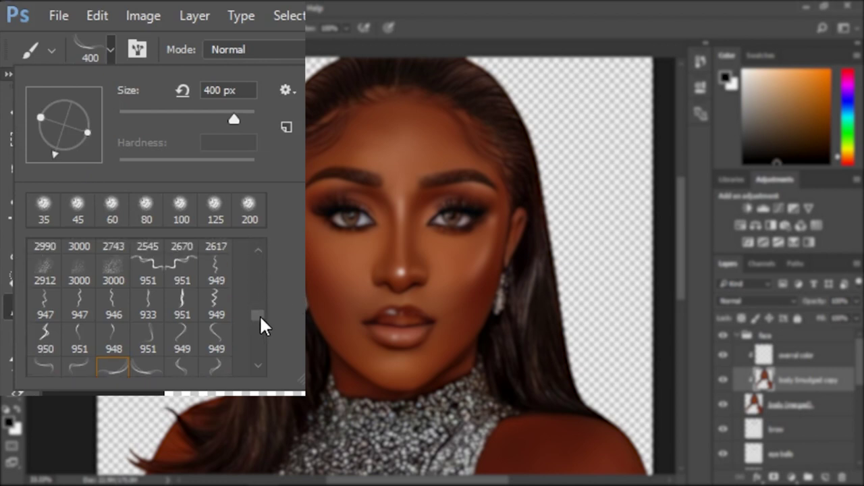
pyautogui.moveTo(259, 311); pyautogui.dragTo(257, 249)
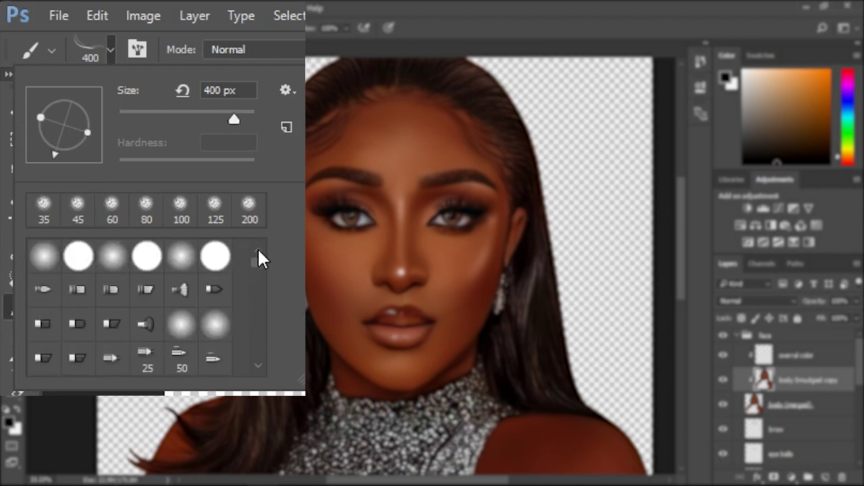
pyautogui.doubleClick(178, 266)
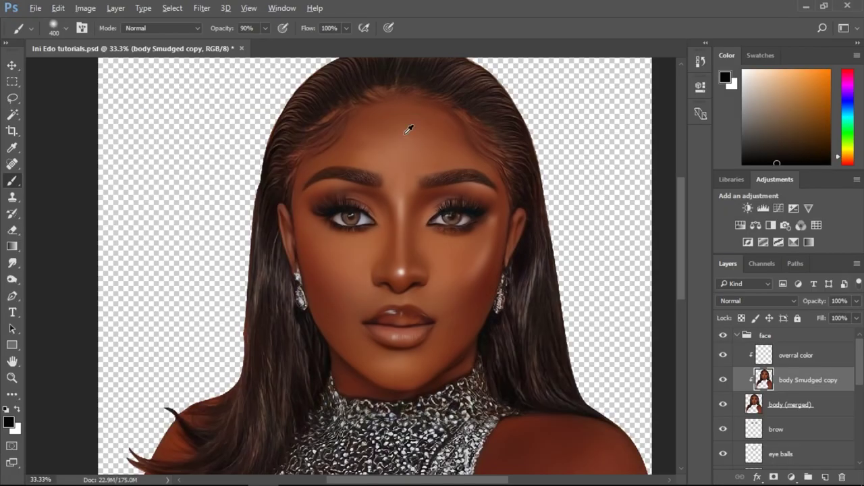
# - Sample a medium skin brown from the forehead and fill the overral color layer with it
pyautogui.keyDown('alt'); pyautogui.click(409, 129); pyautogui.keyUp('alt')
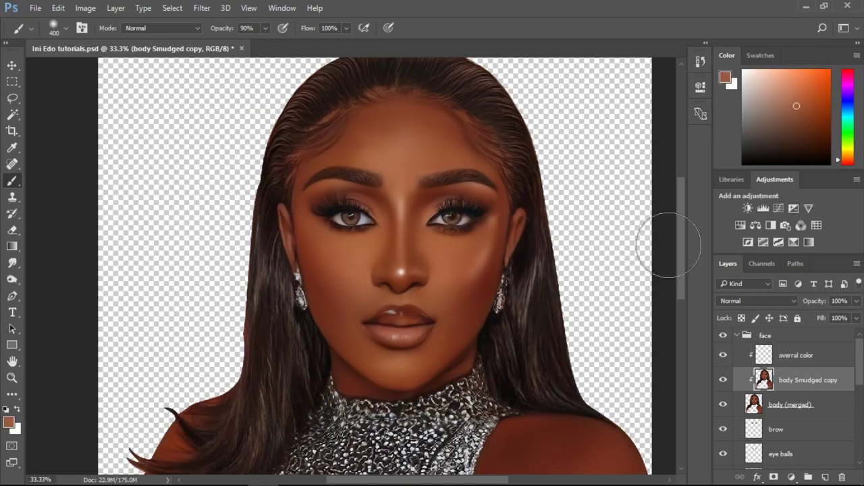
pyautogui.keyDown('alt'); pyautogui.click(402, 150); pyautogui.keyUp('alt')
pyautogui.click(791, 100)
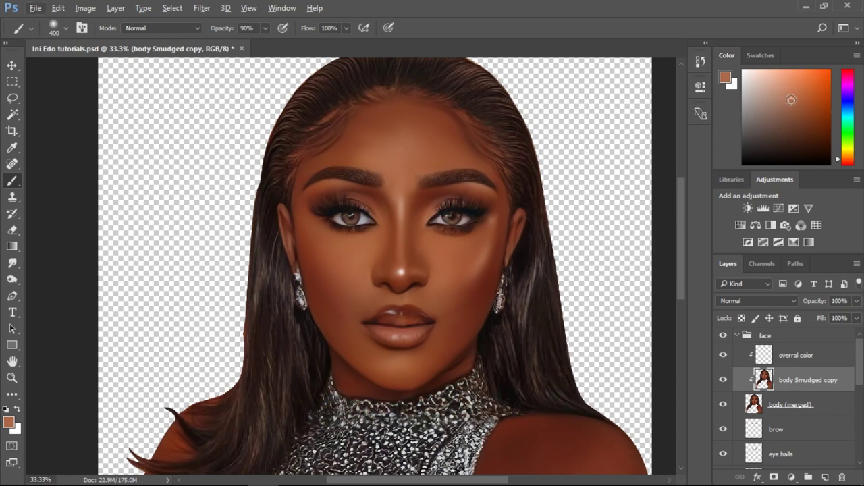
pyautogui.click(793, 358)
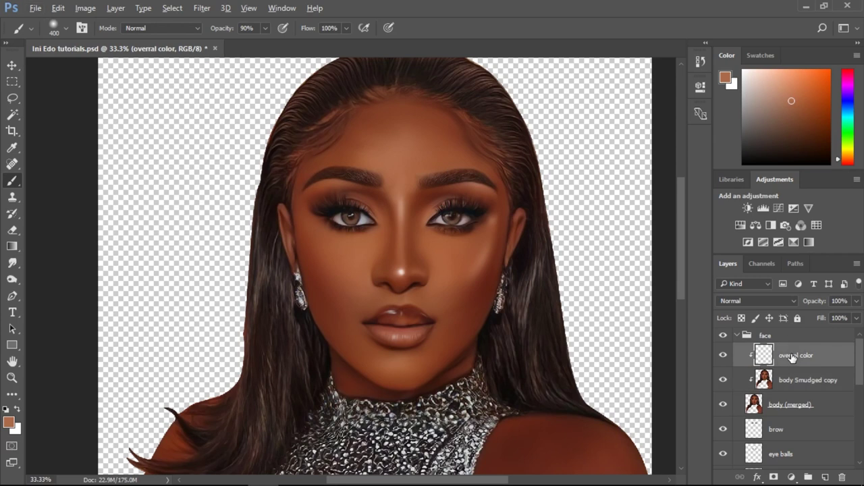
pyautogui.hotkey('alt', 'BackSpace')
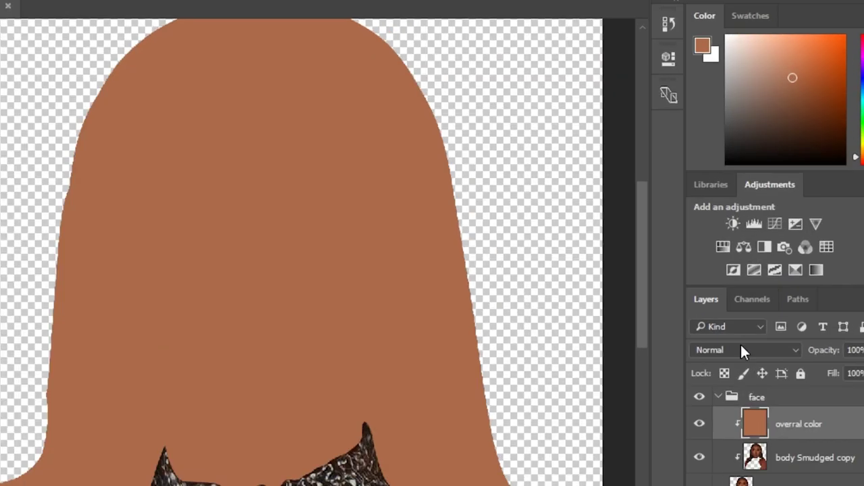
# - Set the overral color layer's blend mode to Color and compare the portrait with and without it
pyautogui.click(755, 300)
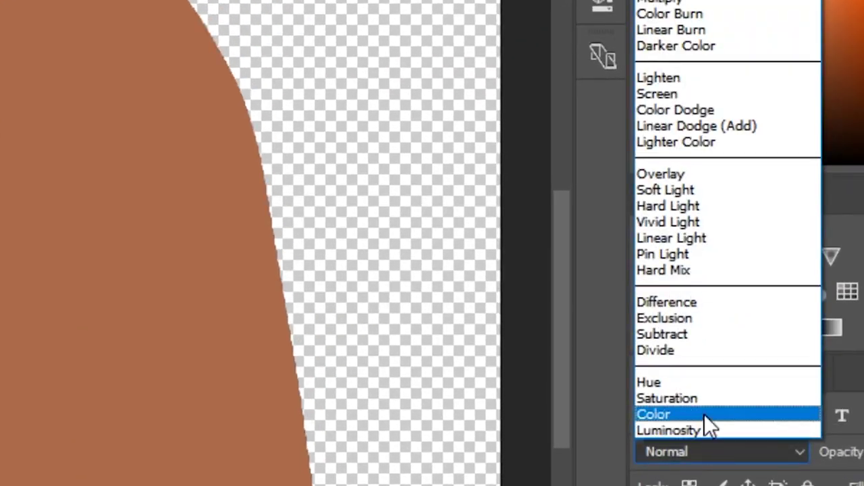
pyautogui.click(705, 414)
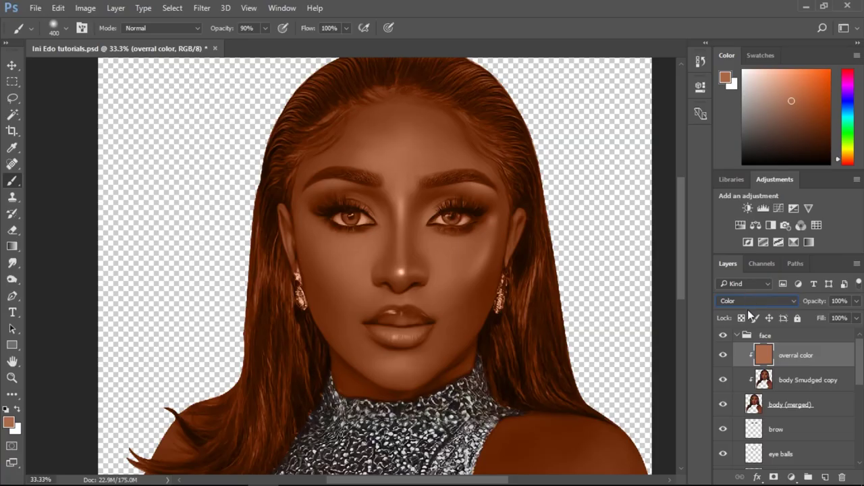
pyautogui.click(723, 356)
pyautogui.click(724, 357)
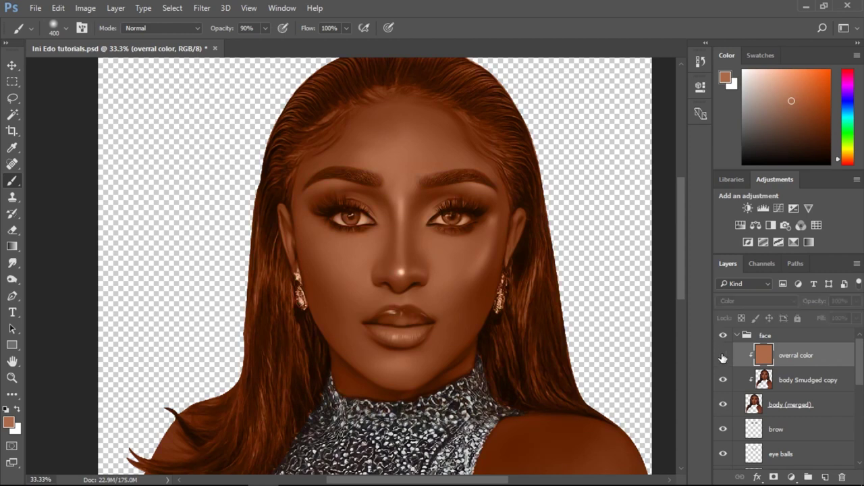
pyautogui.click(724, 356)
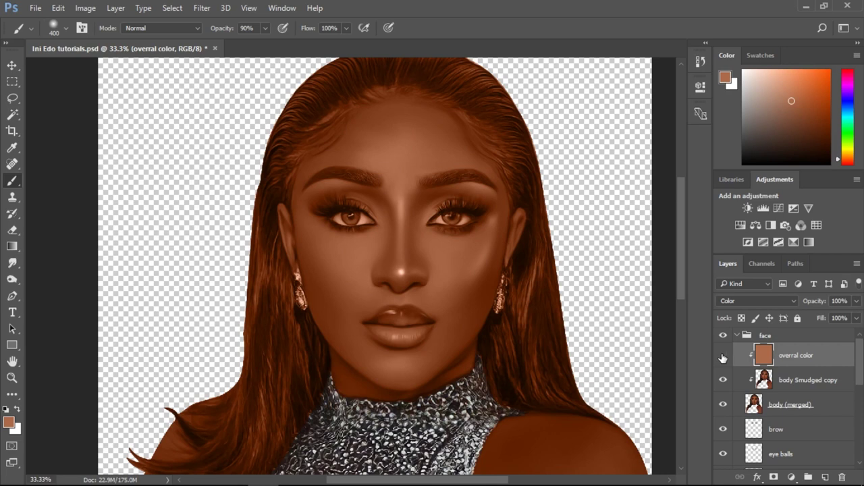
# - Try refilling the overral color layer with a skin tone sampled from the original cheek below the eye
pyautogui.click(723, 357)
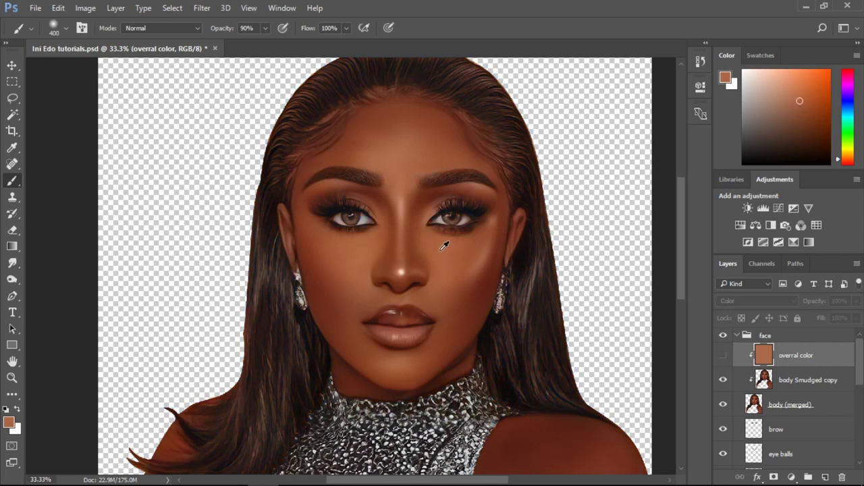
pyautogui.click(723, 357)
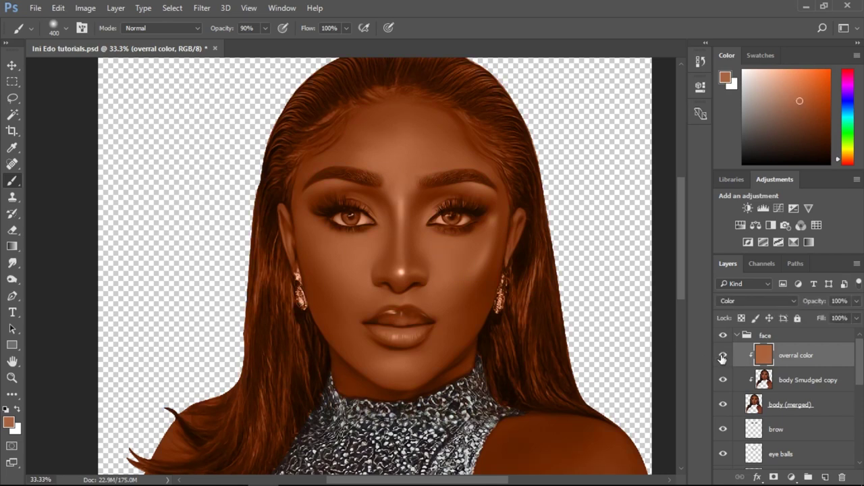
pyautogui.click(723, 357)
pyautogui.click(723, 356)
pyautogui.click(724, 357)
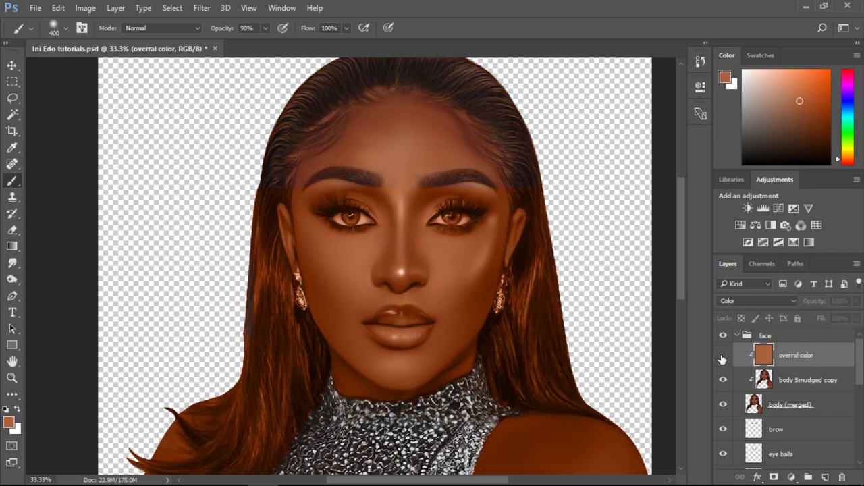
# - Sample further skin tones from the lower and upper cheek, toggling the overral color layer to judge the effect
pyautogui.keyDown('alt'); pyautogui.click(446, 325); pyautogui.keyUp('alt')
pyautogui.click(723, 357)
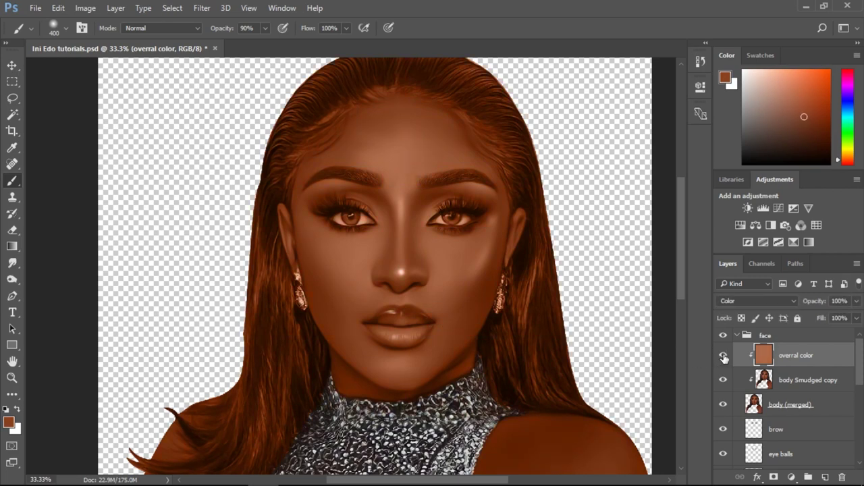
pyautogui.click(723, 356)
pyautogui.click(723, 357)
pyautogui.keyDown('alt'); pyautogui.click(444, 259); pyautogui.keyUp('alt')
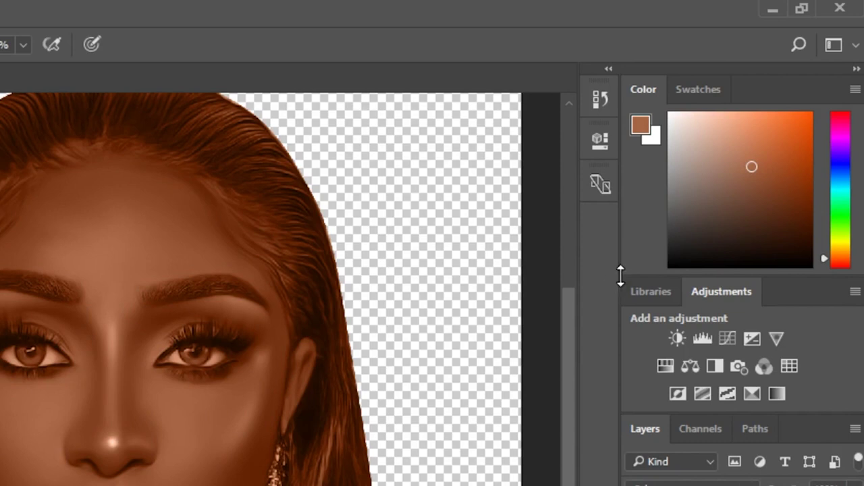
# - Enlarge the color picker, refill the overral color layer with a slightly less saturated brown, and shrink the picker again
pyautogui.moveTo(620, 273); pyautogui.dragTo(560, 310)
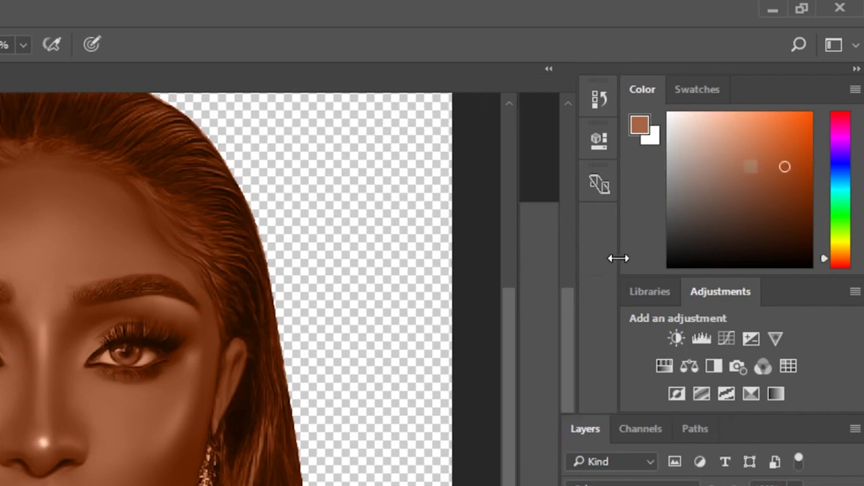
pyautogui.moveTo(614, 270); pyautogui.dragTo(616, 416)
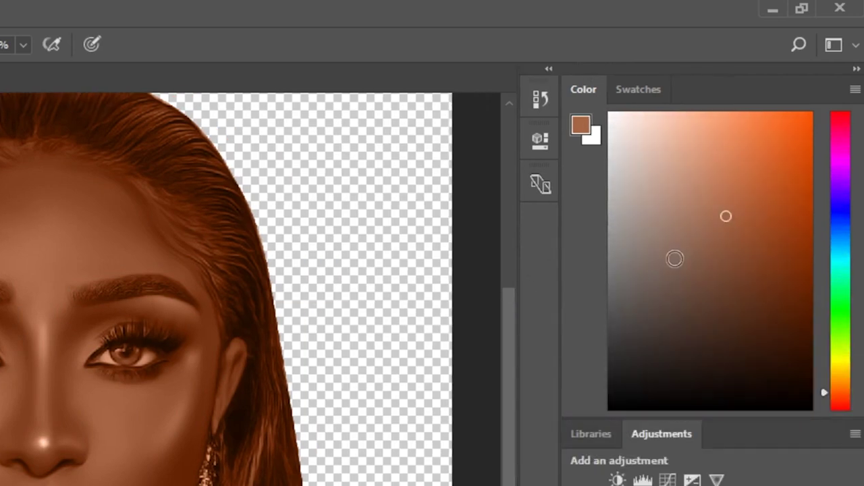
pyautogui.moveTo(724, 216); pyautogui.dragTo(714, 216)
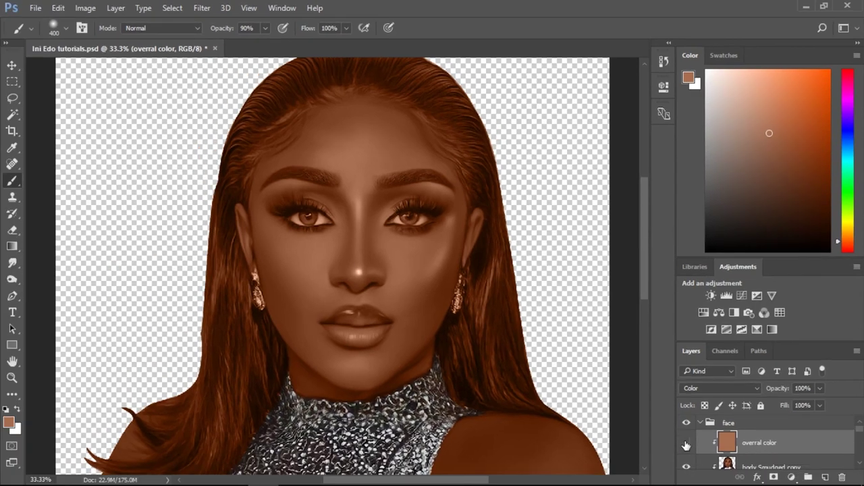
pyautogui.click(686, 443)
pyautogui.click(686, 443)
pyautogui.moveTo(678, 255); pyautogui.dragTo(711, 148)
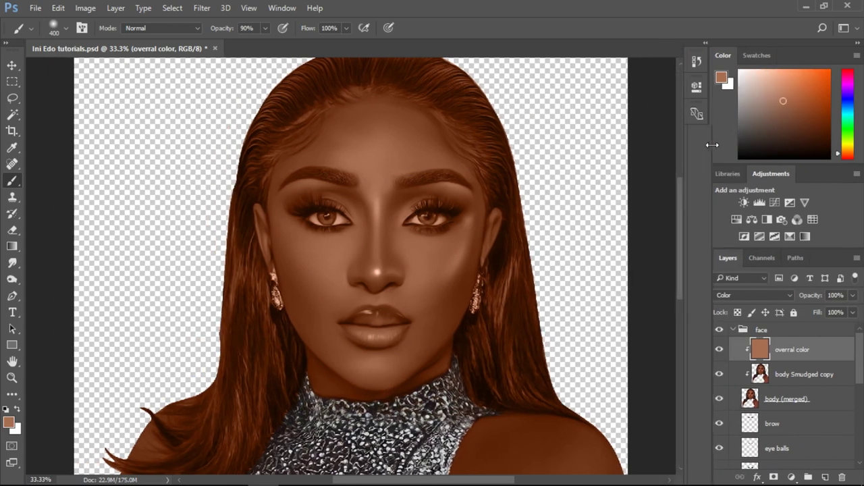
# - Compare the portrait with the overral color layer on and off, and look through the layers below it
pyautogui.click(723, 350)
pyautogui.click(723, 350)
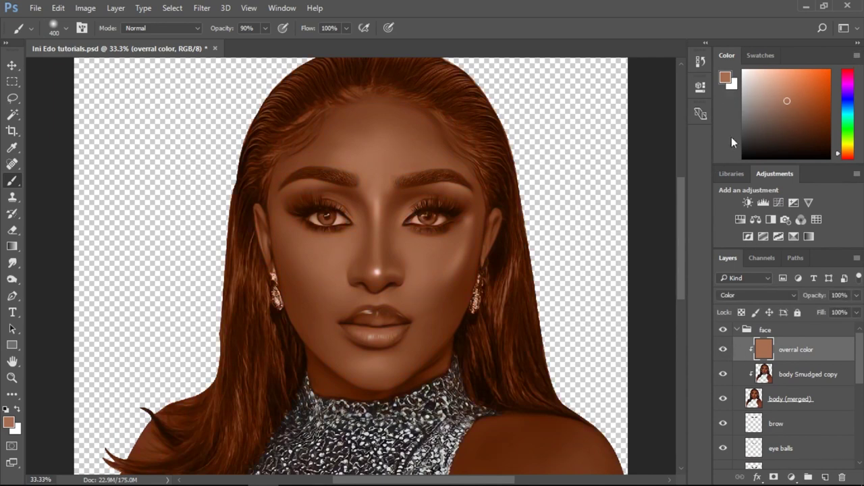
pyautogui.click(721, 350)
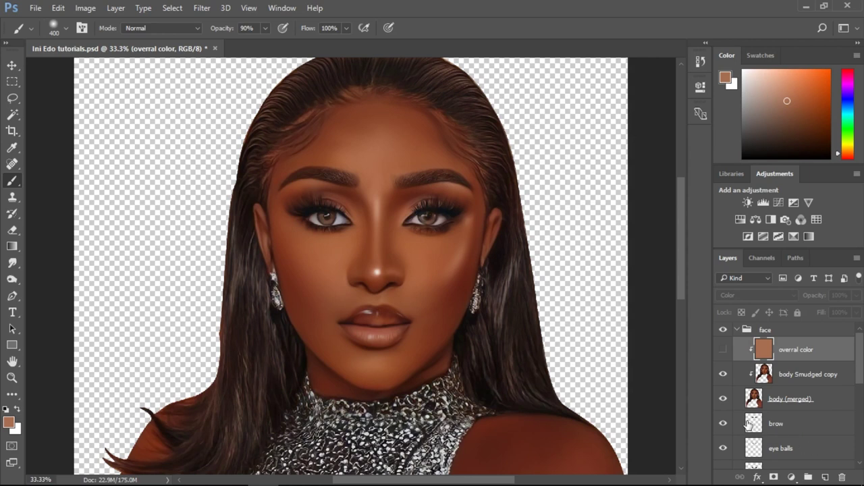
pyautogui.scroll(-2, 859, 382)
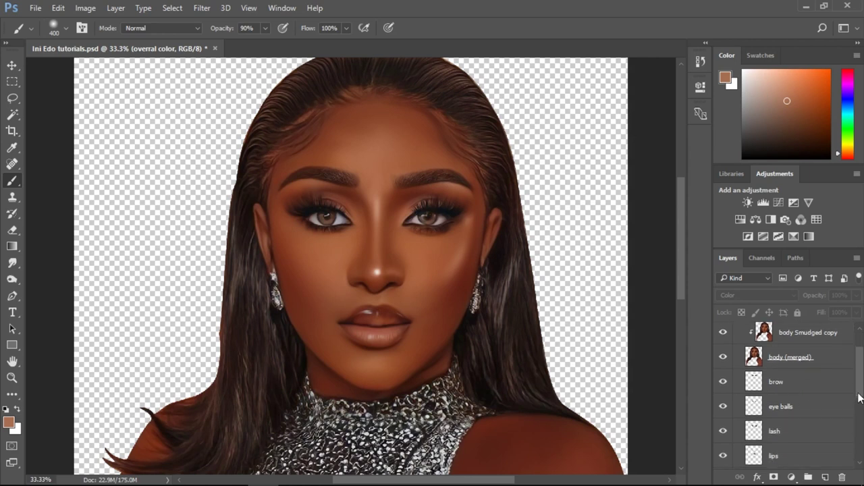
pyautogui.scroll(1, 861, 384)
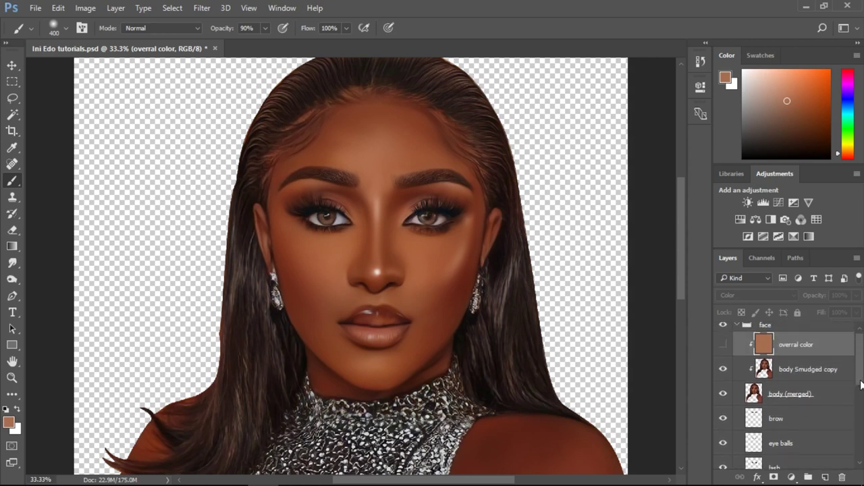
pyautogui.scroll(-1, 862, 384)
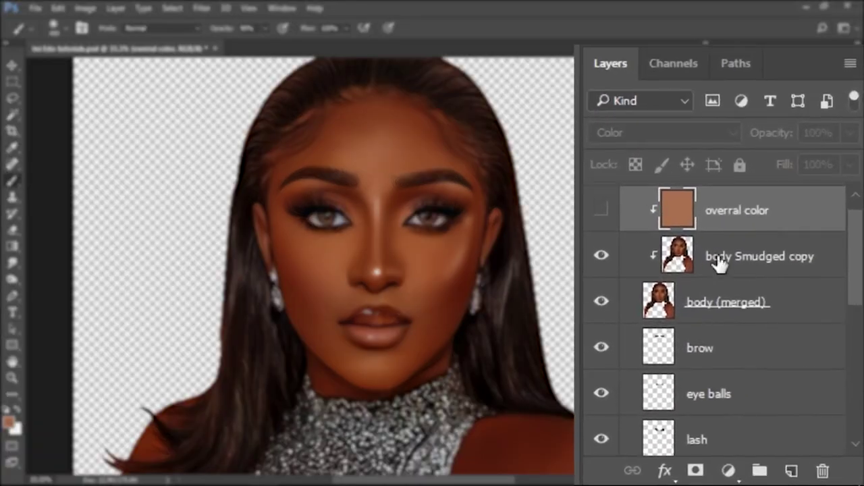
# - Show the overral color layer, add a layer above it clipped to the layers below, and name it hair col
pyautogui.click(723, 340)
pyautogui.click(793, 471)
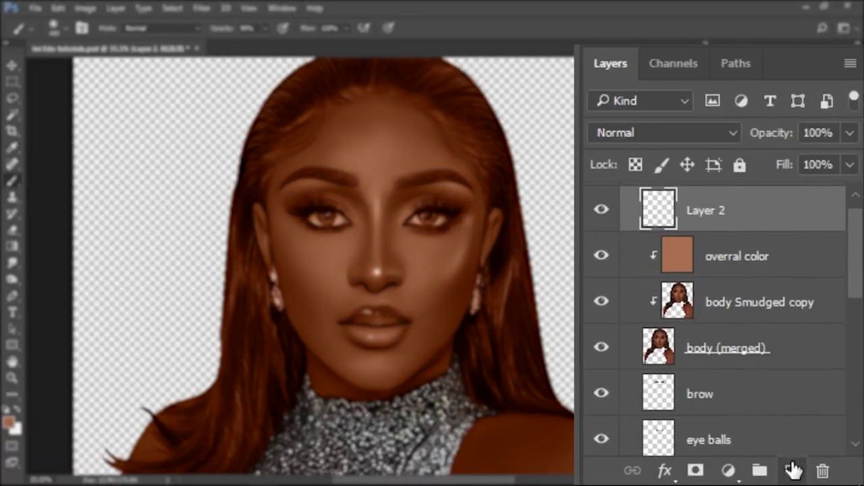
pyautogui.keyDown('alt'); pyautogui.click(731, 233); pyautogui.keyUp('alt')
pyautogui.doubleClick(719, 210)
pyautogui.write('hair col')
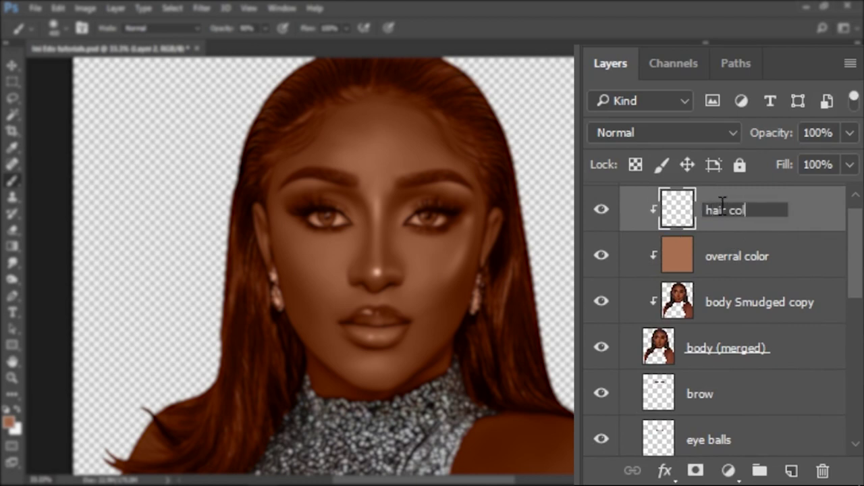
pyautogui.press('Return')
pyautogui.hotkey('shift', 'alt', 'c')
# - Sample a dark hair colour with the overral color layer temporarily hidden, and select the hair col layer
pyautogui.click(715, 252)
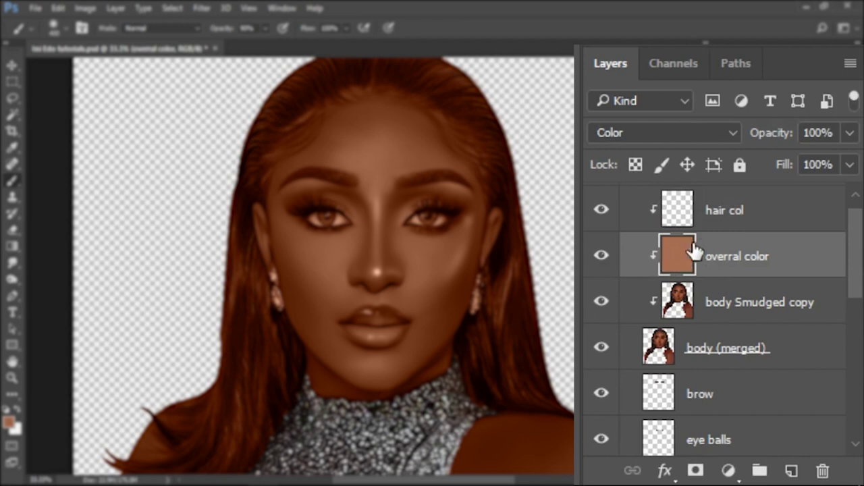
pyautogui.click(601, 257)
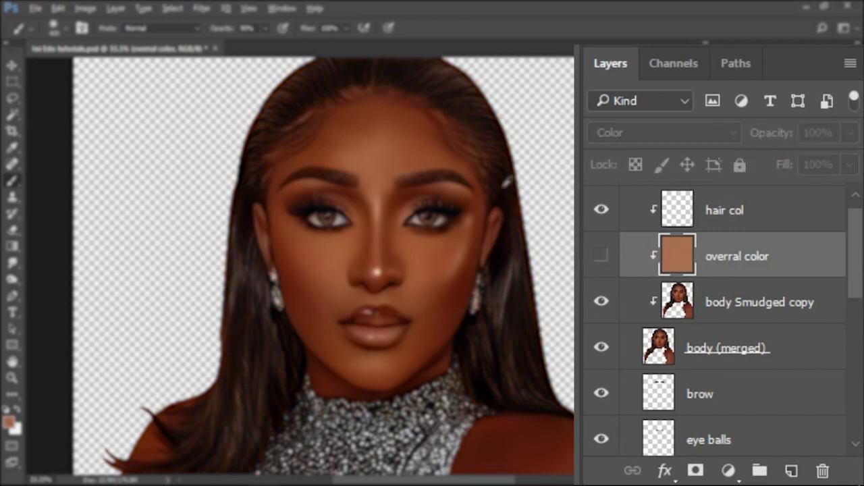
pyautogui.click(601, 255)
pyautogui.click(700, 220)
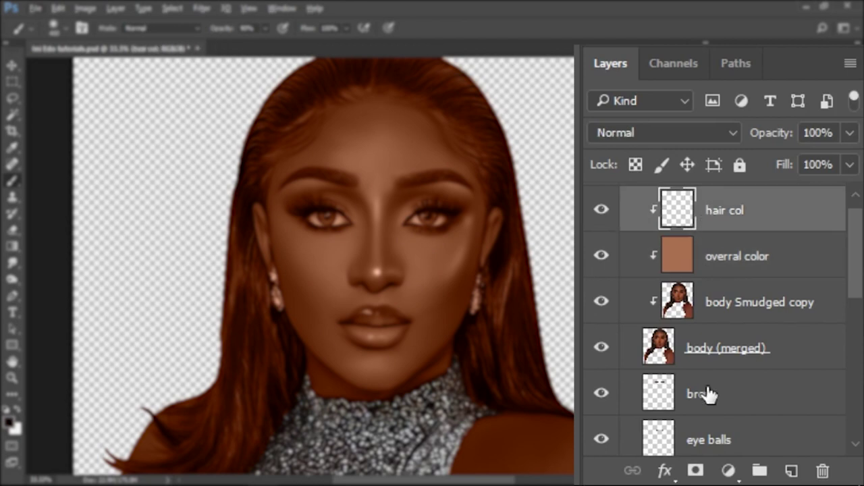
# - Load the hair layer as a selection and fill it with the sampled dark brown on the hair col layer
pyautogui.moveTo(858, 263); pyautogui.dragTo(855, 399)
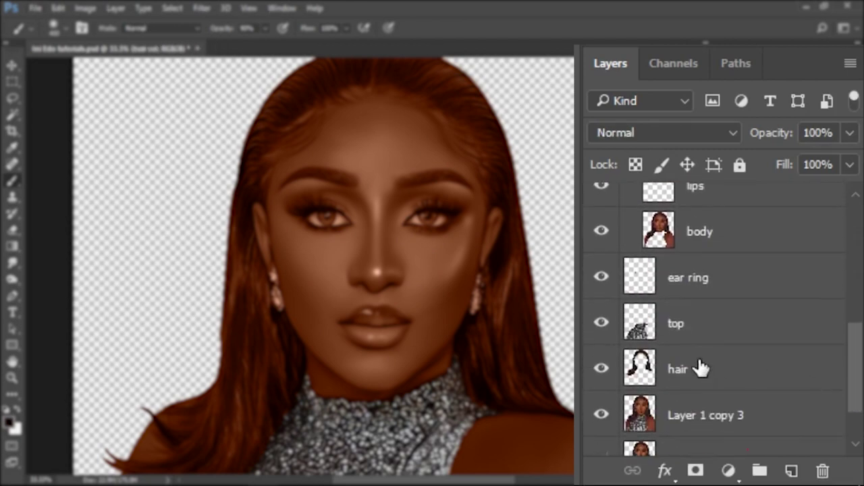
pyautogui.keyDown('ctrl'); pyautogui.click(644, 371); pyautogui.keyUp('ctrl')
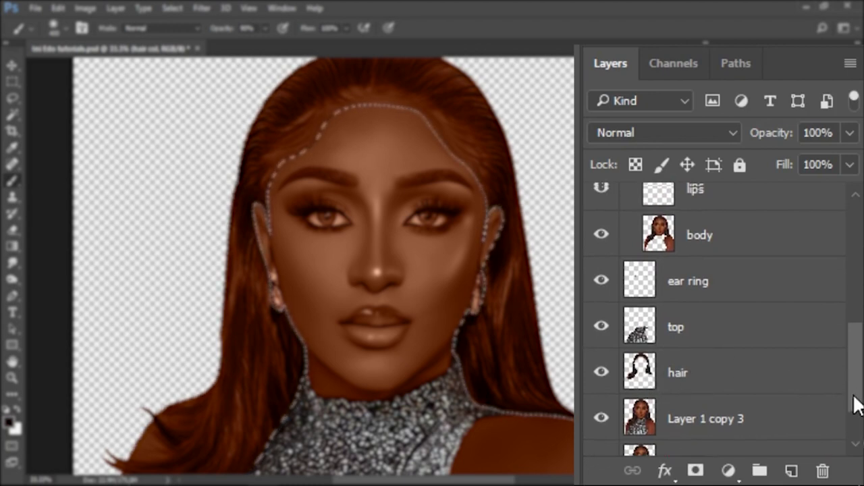
pyautogui.moveTo(855, 403); pyautogui.dragTo(856, 297)
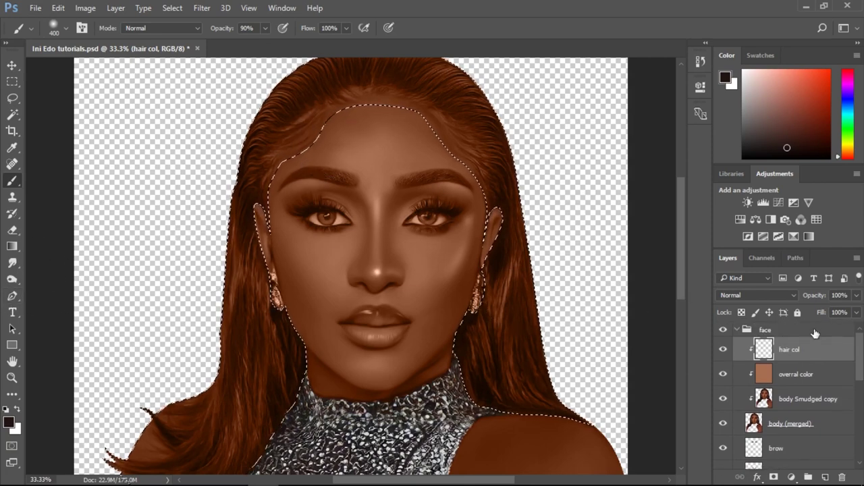
pyautogui.hotkey('alt', 'BackSpace')
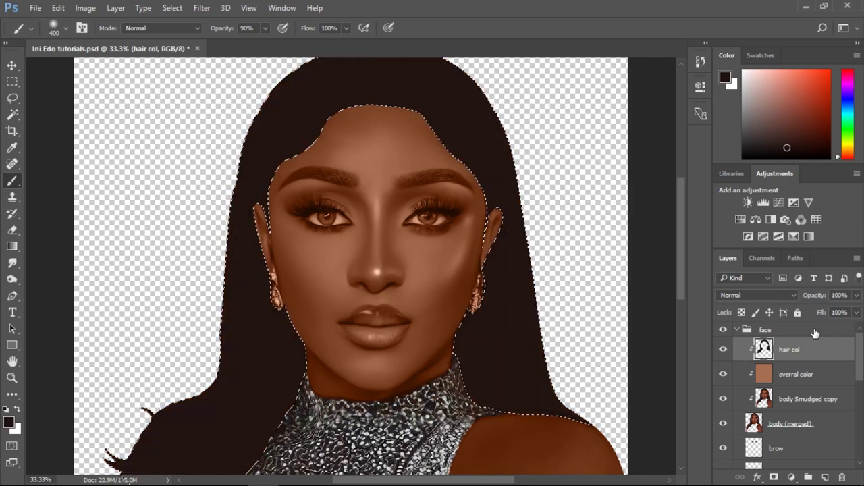
# - Set the hair col layer's blend mode to Color and choose a more neutral near-black as the foreground colour
pyautogui.click(776, 298)
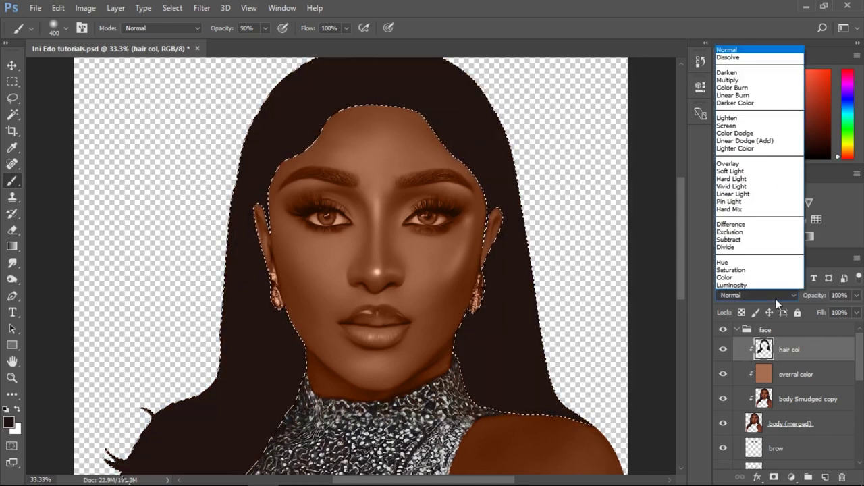
pyautogui.click(755, 278)
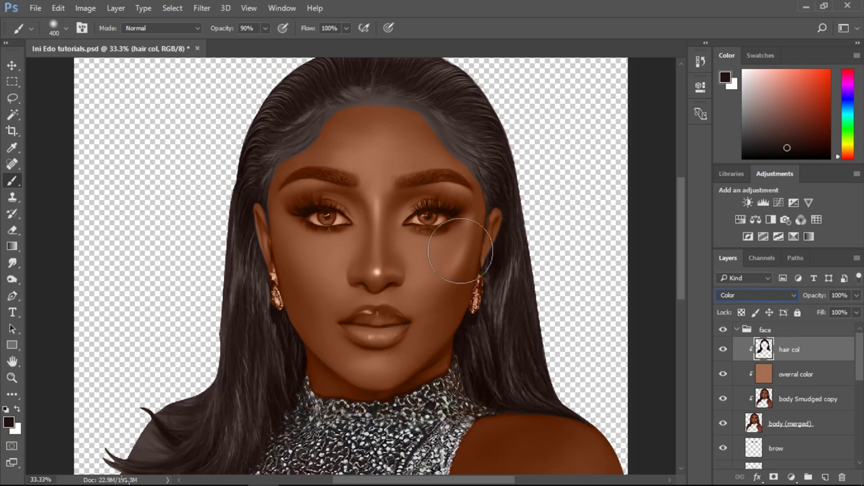
pyautogui.click(723, 352)
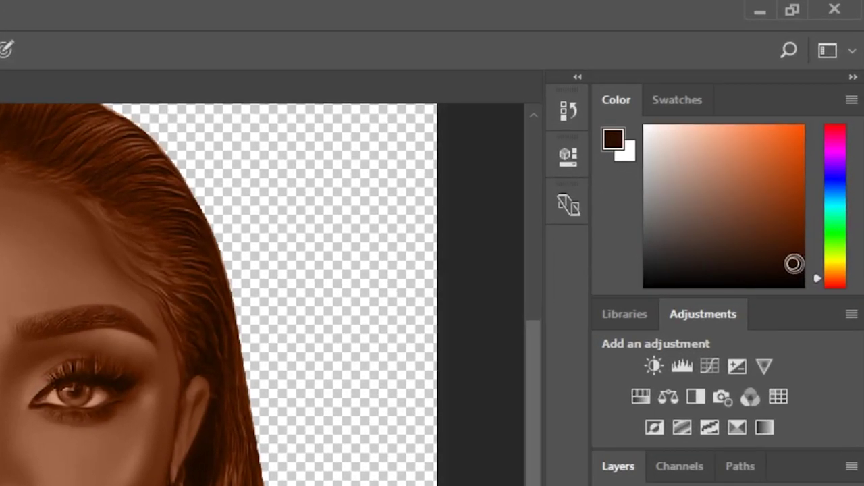
pyautogui.moveTo(793, 264)
pyautogui.mouseDown()
pyautogui.moveTo(698, 262)
pyautogui.moveTo(696, 270)
pyautogui.mouseUp()
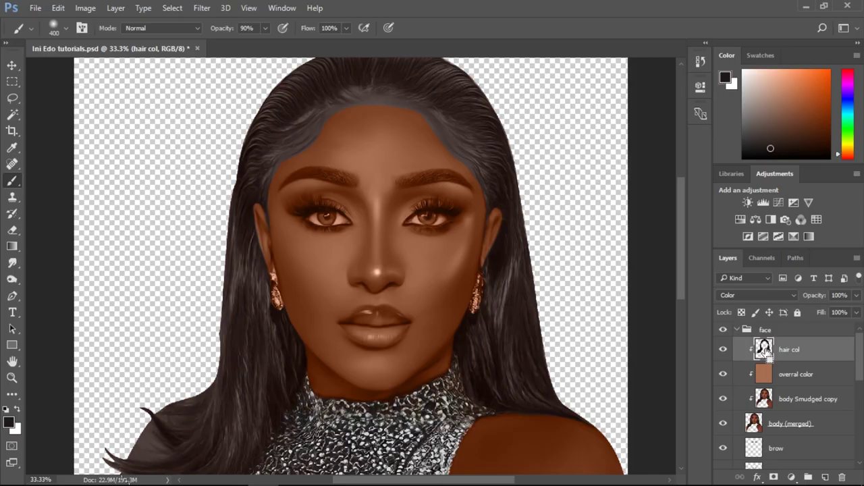
# - Restore the hair selection outline and refill the hair col layer with a slightly warmer near-black brown
pyautogui.hotkey('ctrl', 'h')
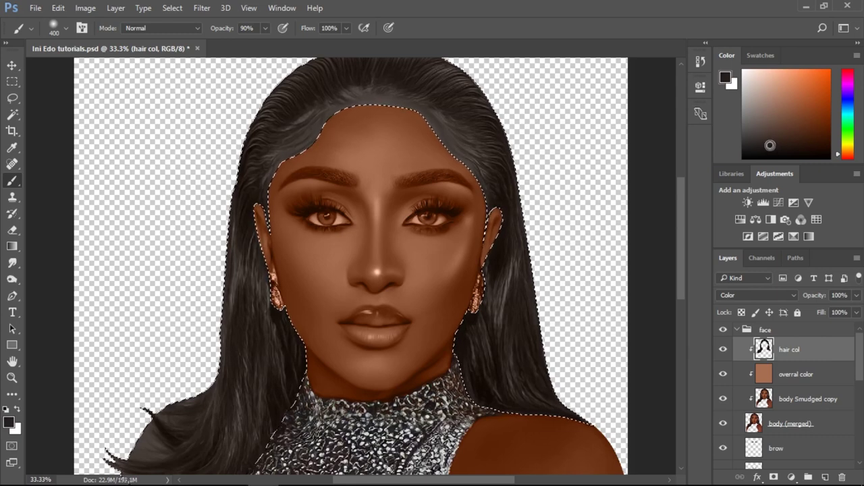
pyautogui.click(769, 144)
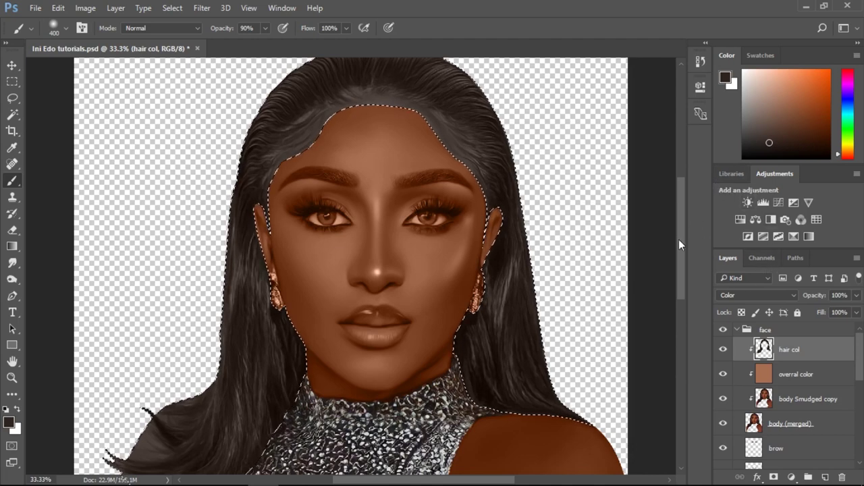
pyautogui.moveTo(678, 239); pyautogui.dragTo(678, 230)
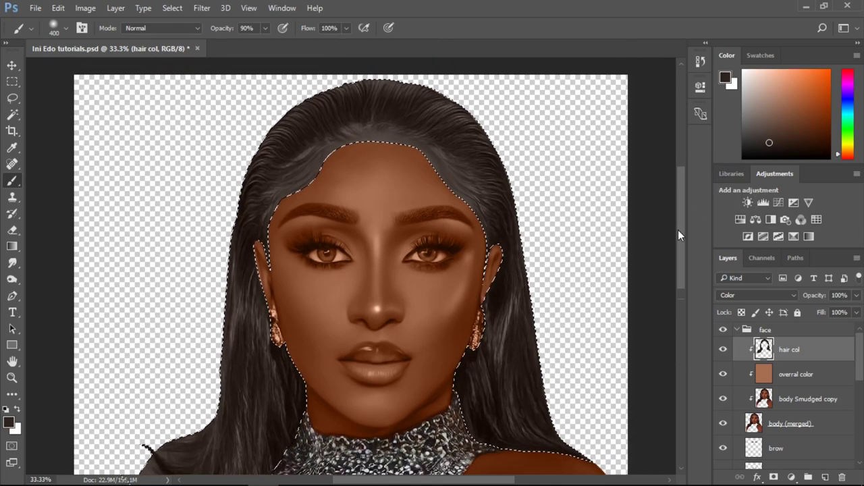
# - Compare the hair tone with the hair col and overral color layers hidden, show both again, and clear the hair selection
pyautogui.click(722, 350)
pyautogui.click(722, 350)
pyautogui.click(723, 374)
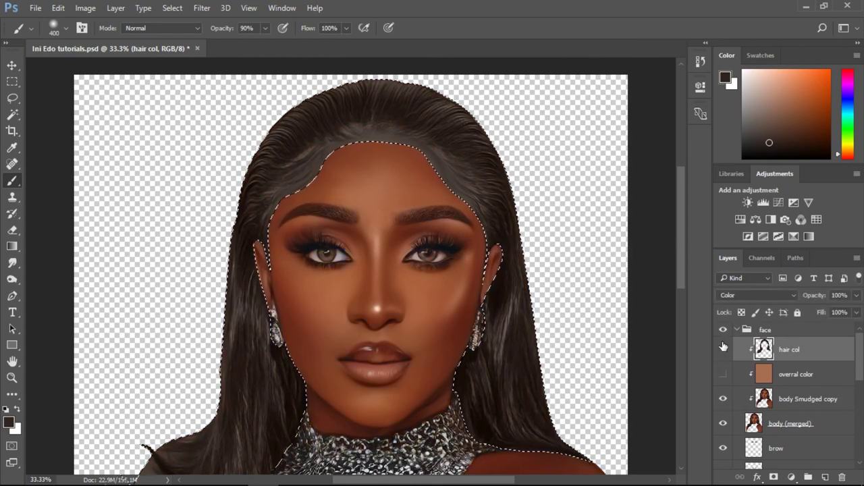
pyautogui.click(723, 349)
pyautogui.click(723, 374)
pyautogui.hotkey('ctrl', 'd')
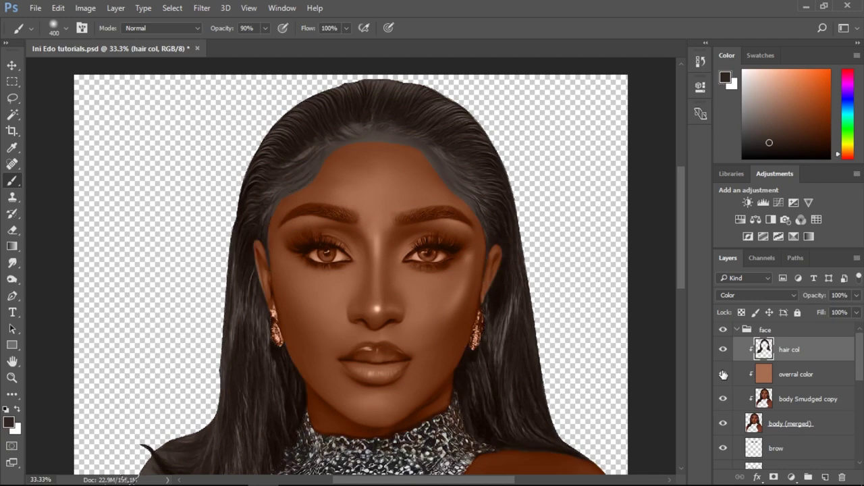
pyautogui.moveTo(684, 262); pyautogui.dragTo(686, 301)
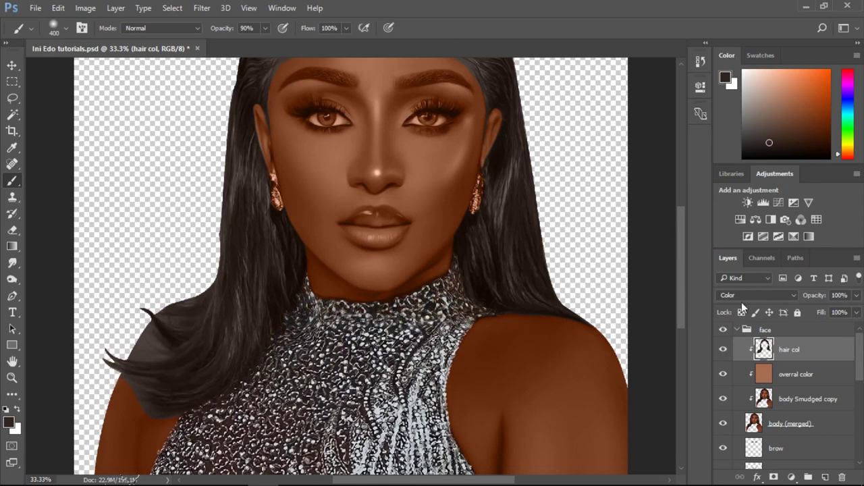
pyautogui.moveTo(686, 297); pyautogui.dragTo(678, 257)
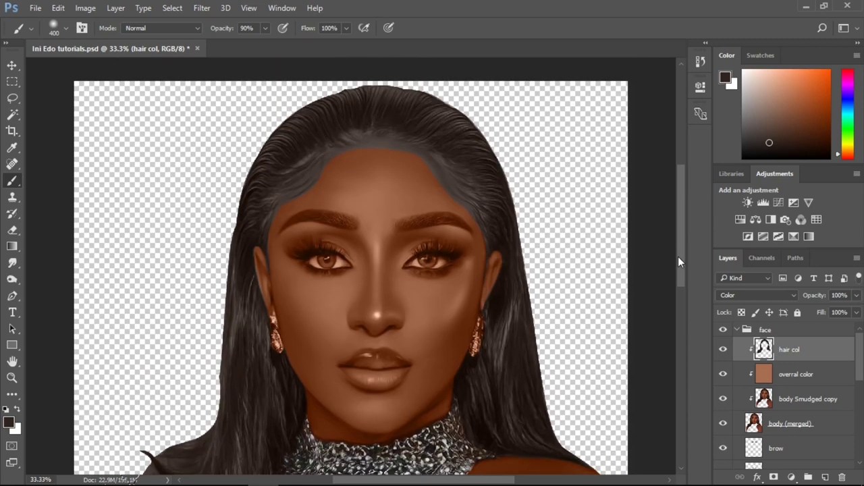
# - Load the lips layer as a selection and add a new clipped layer directly above hair col
pyautogui.press('v')
pyautogui.click(678, 257)
pyautogui.moveTo(861, 362)
pyautogui.mouseDown()
pyautogui.moveTo(862, 395)
pyautogui.moveTo(862, 355)
pyautogui.mouseUp()
pyautogui.keyDown('ctrl'); pyautogui.click(755, 418); pyautogui.keyUp('ctrl')
pyautogui.click(797, 353)
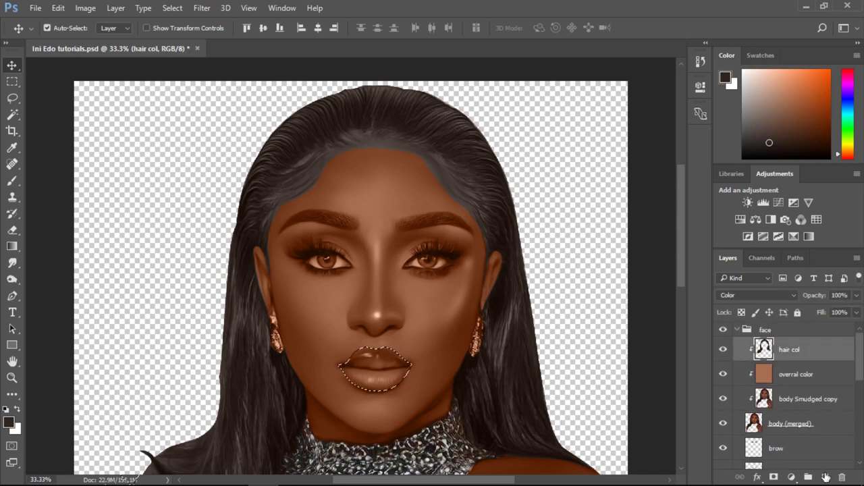
pyautogui.click(825, 476)
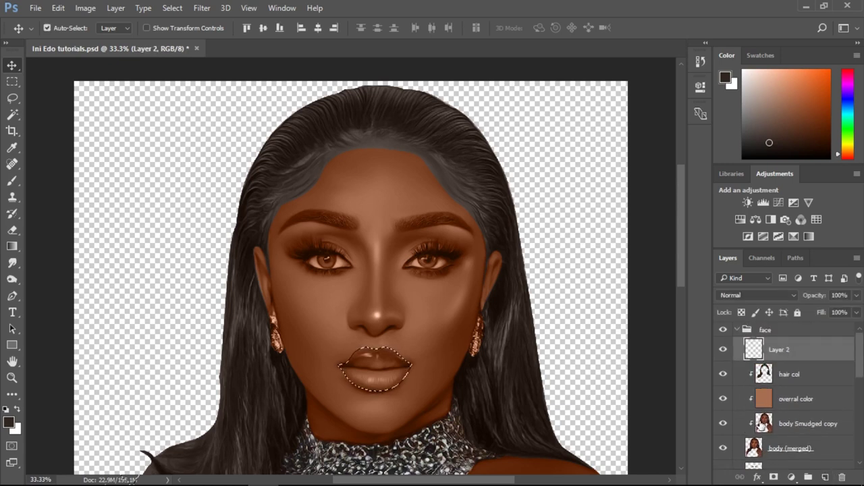
pyautogui.keyDown('alt'); pyautogui.click(775, 362); pyautogui.keyUp('alt')
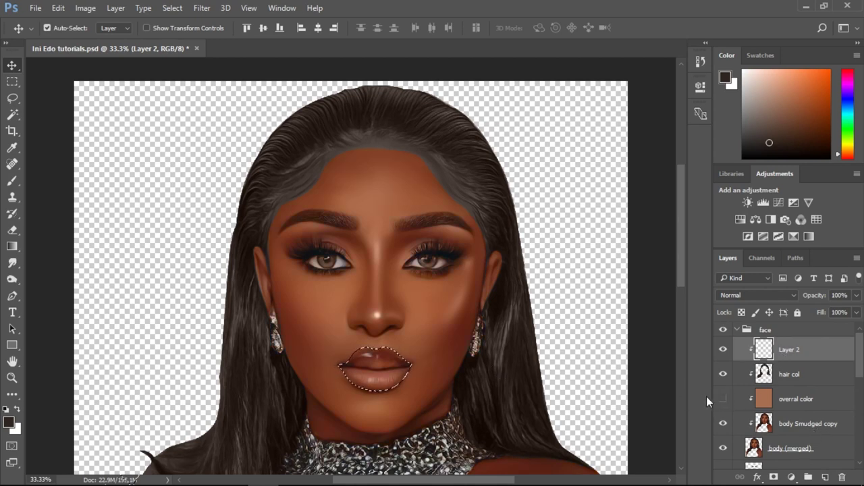
# - Sample the original reddish-brown lip colour, fill the lip selection on Layer 2 with it, and set the blend mode to Color
pyautogui.press('b')
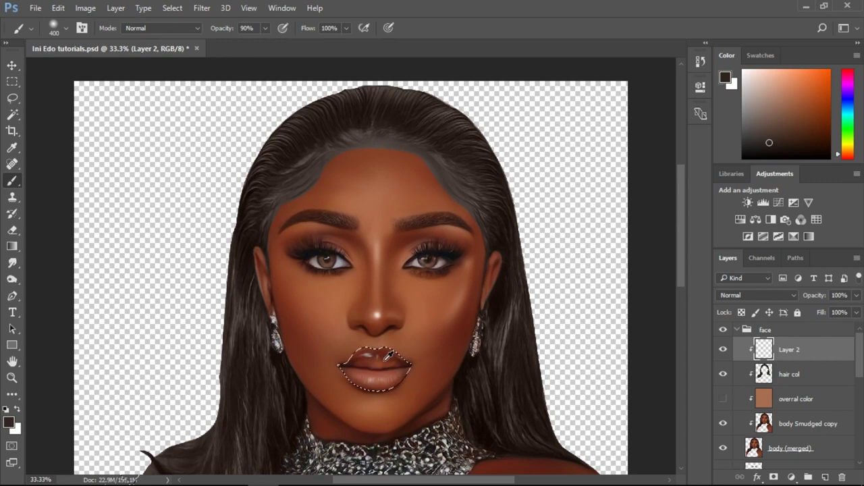
pyautogui.keyDown('alt'); pyautogui.click(389, 356); pyautogui.keyUp('alt')
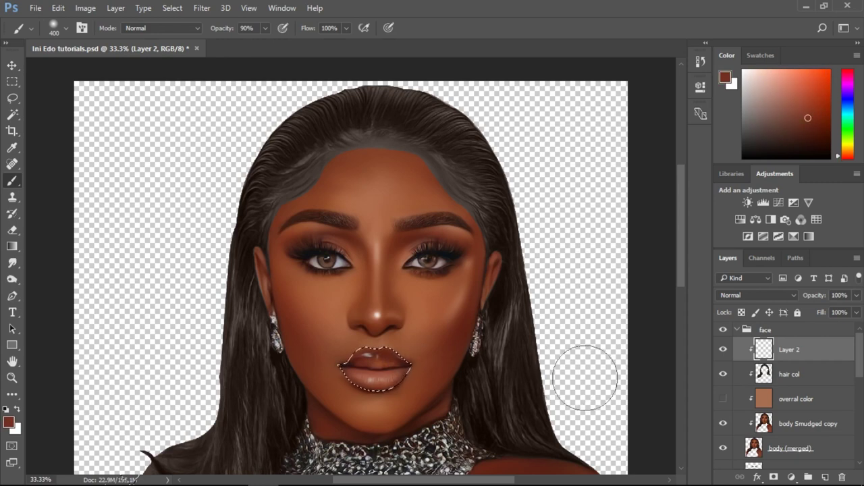
pyautogui.hotkey('alt', 'BackSpace')
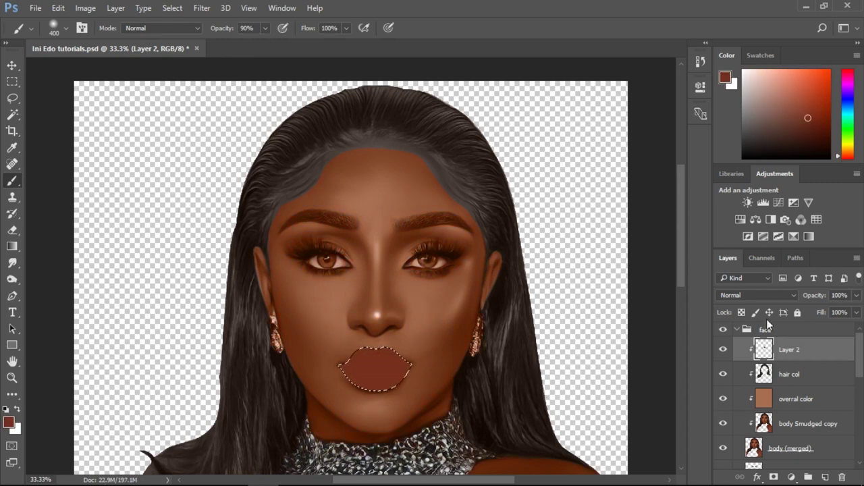
pyautogui.click(773, 295)
pyautogui.click(768, 277)
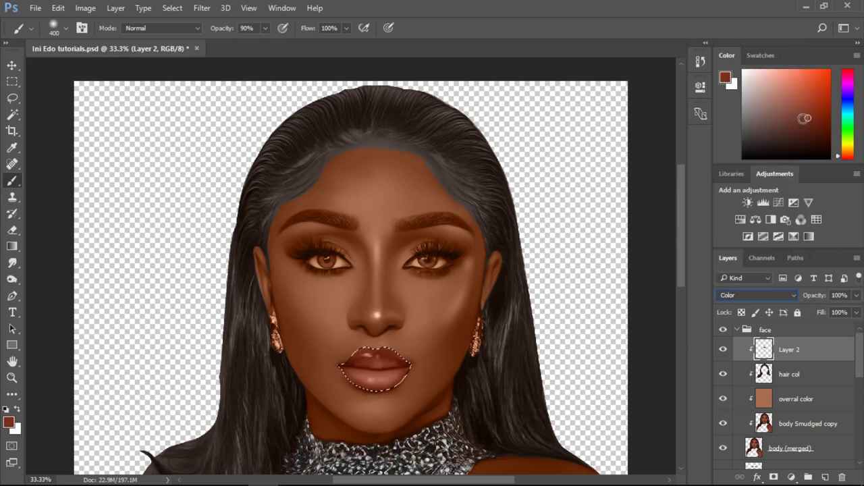
# - Compare the lips with Layer 2 hidden and shown, refill them with a more muted reddish brown, and clear the selection
pyautogui.click(725, 354)
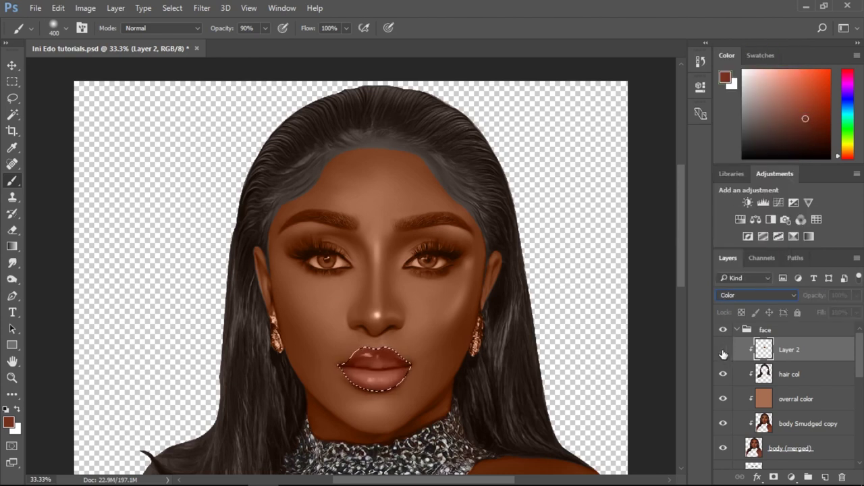
pyautogui.click(724, 352)
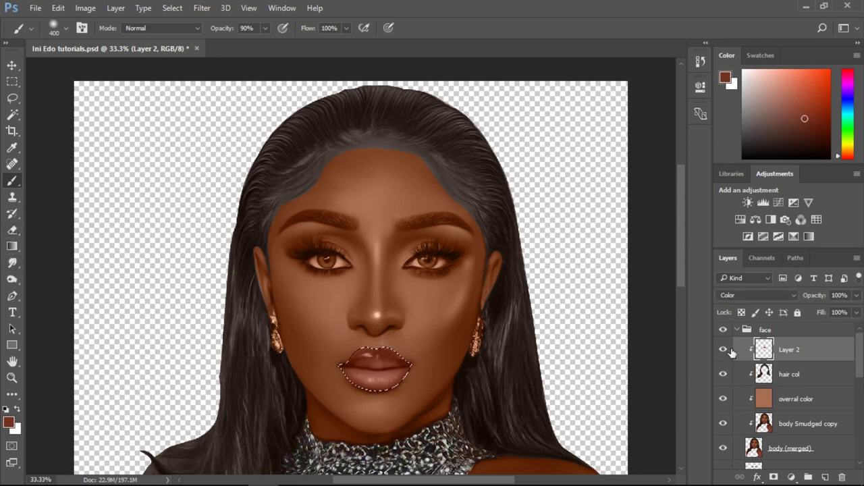
pyautogui.press('[')
pyautogui.press('[')
pyautogui.press('[')
pyautogui.press('[')
pyautogui.keyDown('ctrl'); pyautogui.click(369, 380); pyautogui.keyUp('ctrl')
pyautogui.click(723, 378)
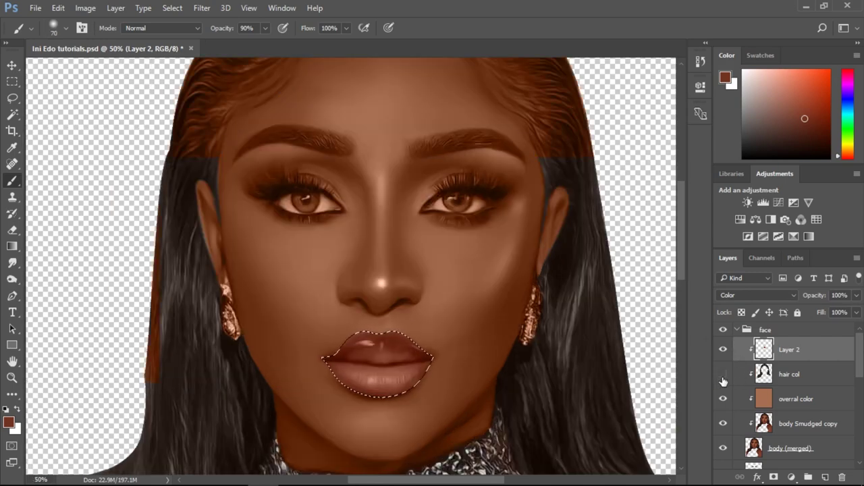
pyautogui.click(723, 349)
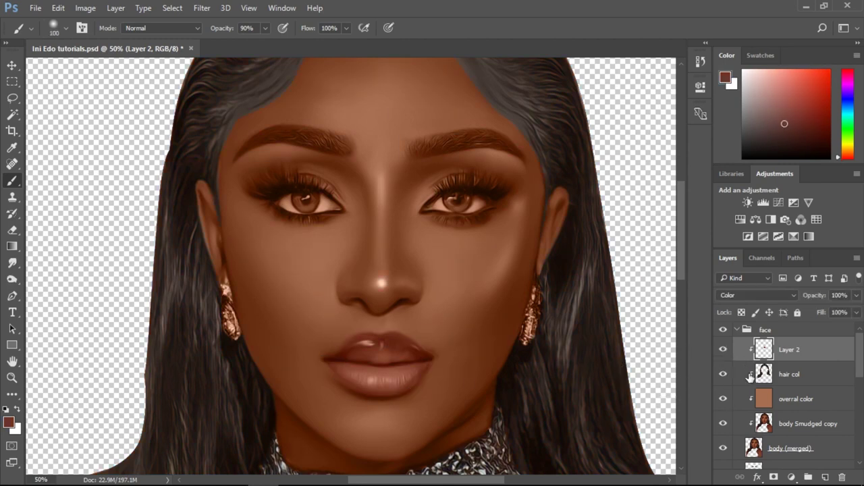
# - Add a new clipped layer directly above hair col and load the eye balls layer as a selection
pyautogui.moveTo(859, 373)
pyautogui.mouseDown()
pyautogui.moveTo(857, 390)
pyautogui.moveTo(845, 375)
pyautogui.mouseUp()
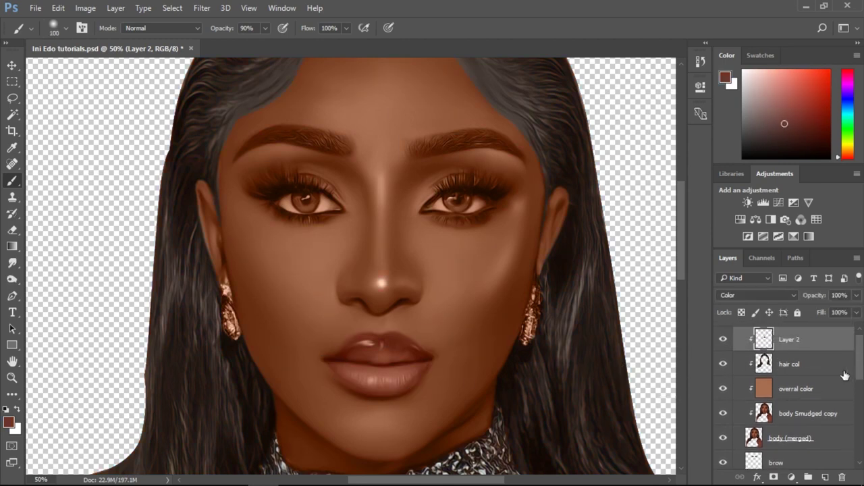
pyautogui.click(802, 373)
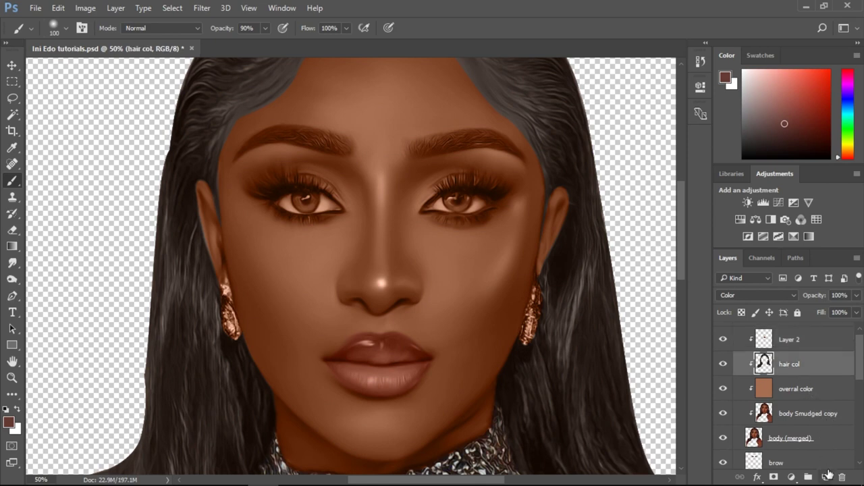
pyautogui.click(826, 477)
pyautogui.moveTo(861, 360); pyautogui.dragTo(862, 396)
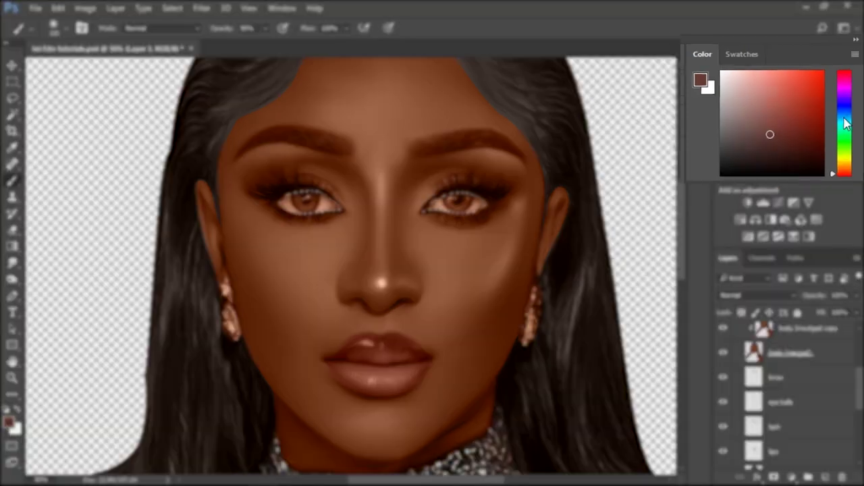
# - Fill the eye selection on Layer 3 with a pale bluish white and set the layer's blend mode to Color
pyautogui.click(847, 100)
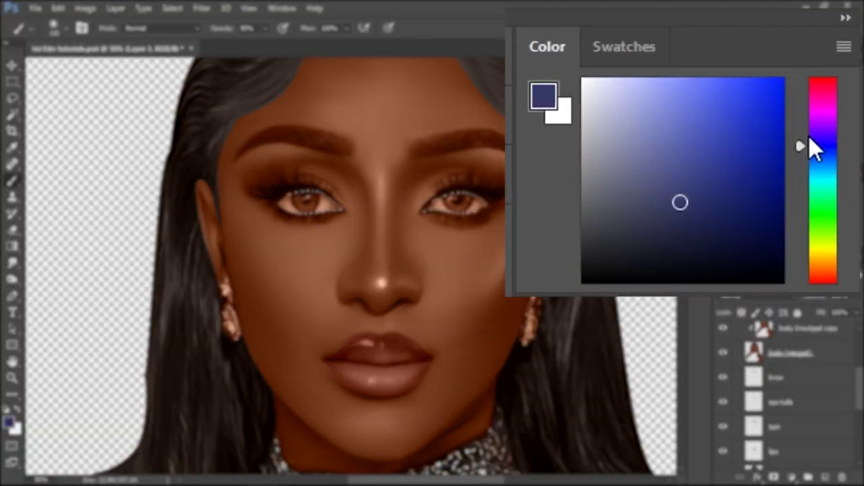
pyautogui.click(610, 85)
pyautogui.moveTo(610, 86); pyautogui.dragTo(592, 97)
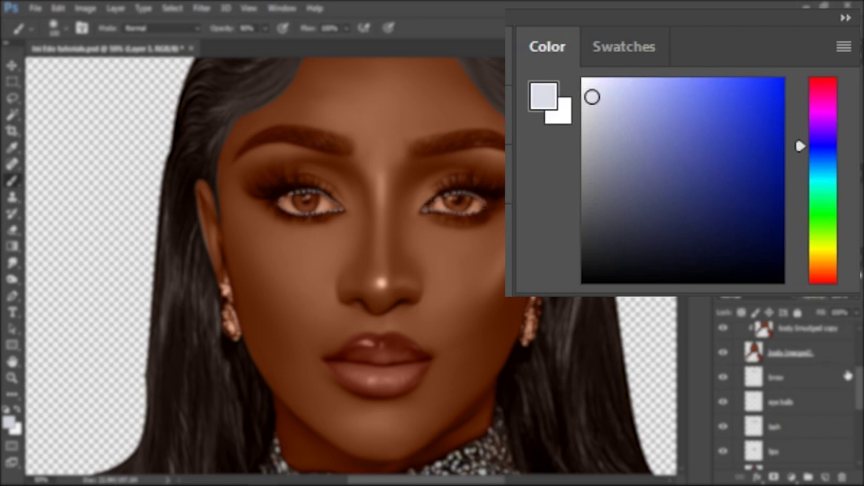
pyautogui.scroll(3, 848, 375)
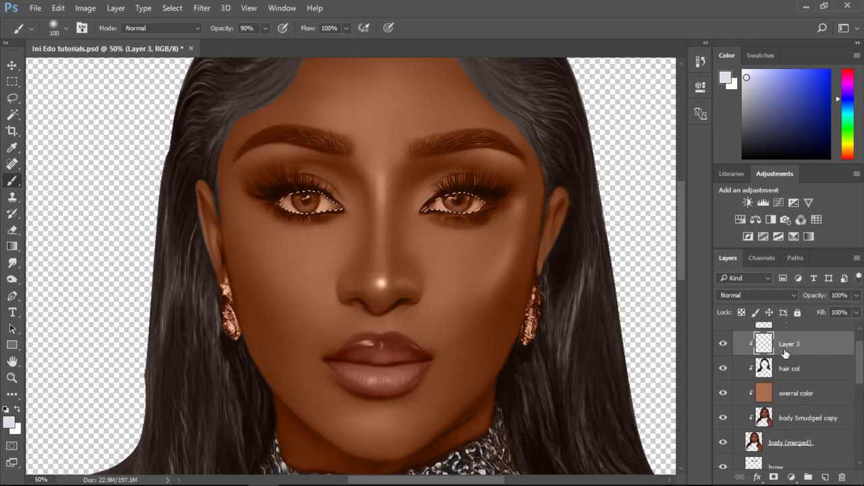
pyautogui.click(764, 298)
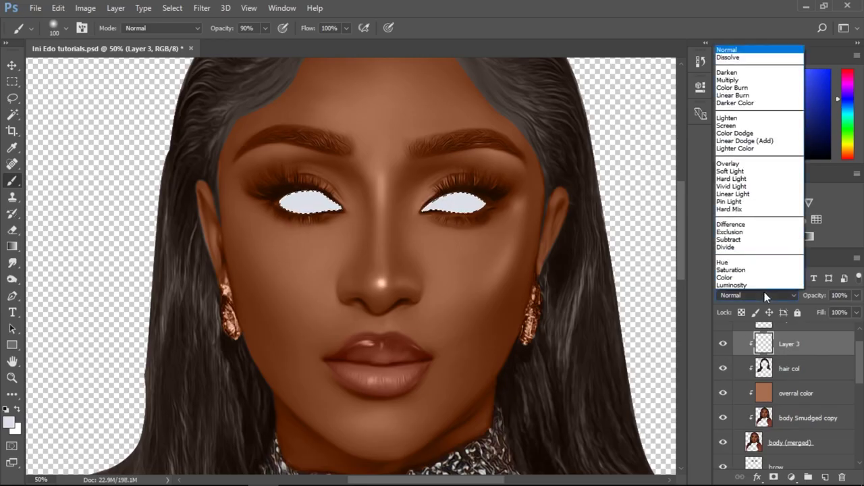
pyautogui.click(756, 274)
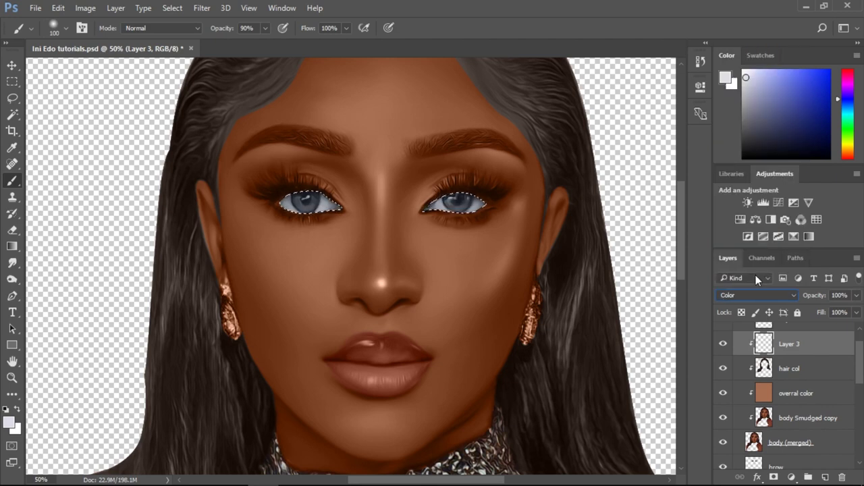
# - With Layer 3 and overral color hidden, sample the eyes' greyish pink, refill the eyes on Layer 3, and show both layers again
pyautogui.click(723, 346)
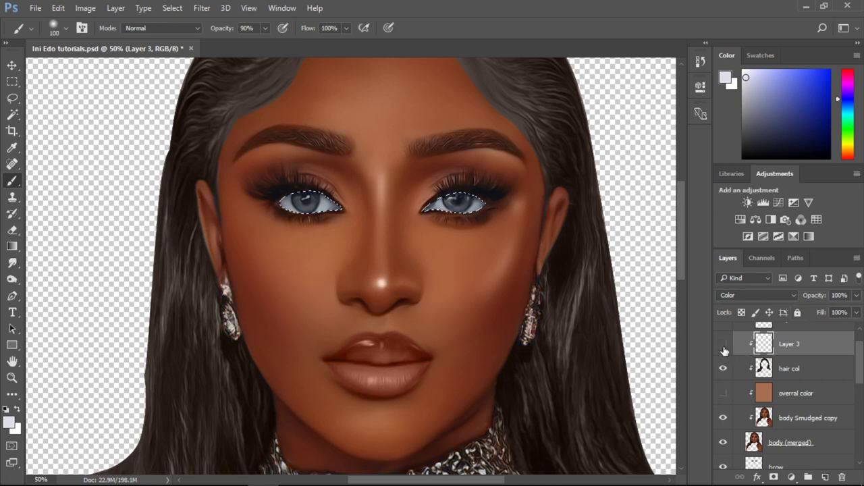
pyautogui.click(723, 350)
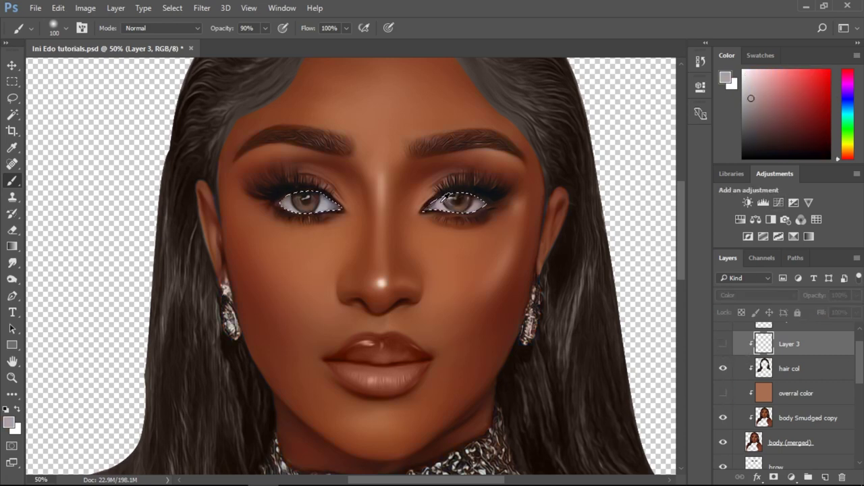
pyautogui.moveTo(727, 347); pyautogui.dragTo(726, 385)
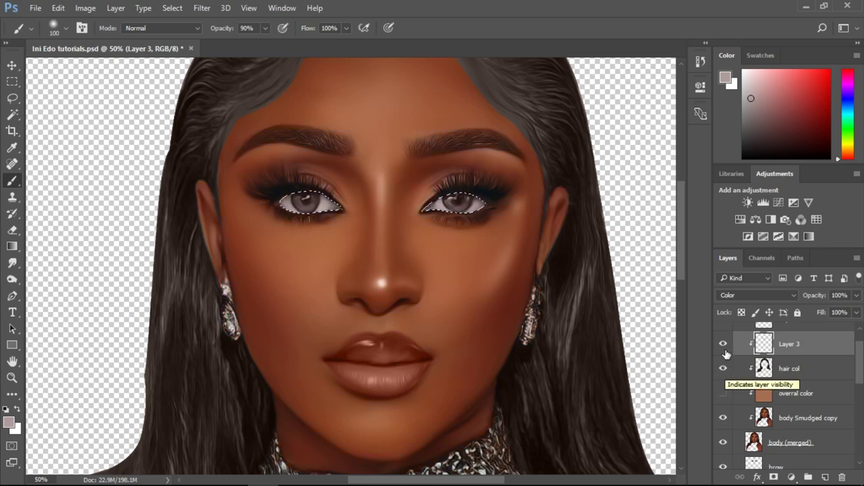
pyautogui.click(724, 393)
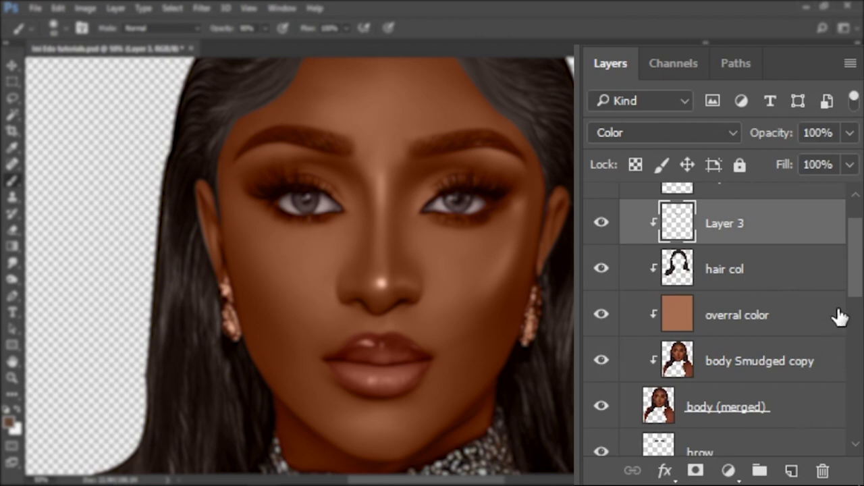
# - Load the lash layer as a selection, add a clipped layer above hair col, and name it lashes
pyautogui.moveTo(856, 297); pyautogui.dragTo(857, 279)
pyautogui.keyDown('ctrl'); pyautogui.click(666, 402); pyautogui.keyUp('ctrl')
pyautogui.click(769, 284)
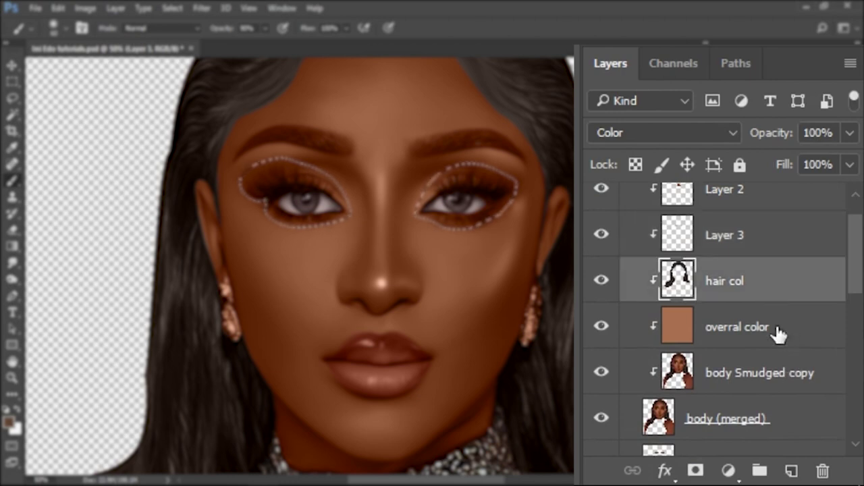
pyautogui.click(791, 470)
pyautogui.doubleClick(724, 281)
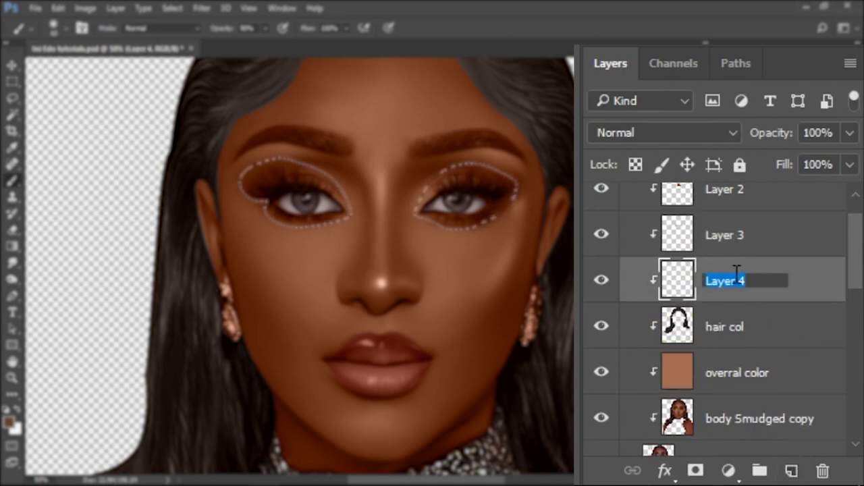
pyautogui.write('lashes')
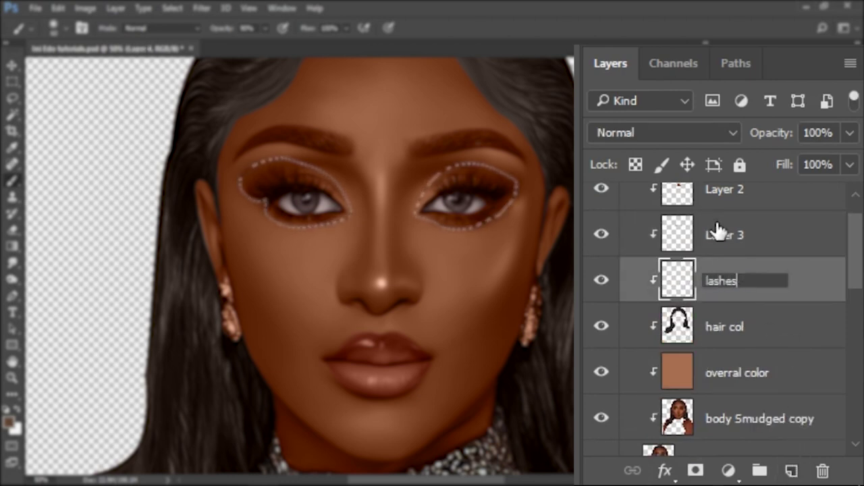
# - Rename Layer 3 as eye balls and make the lashes layer active
pyautogui.doubleClick(720, 234)
pyautogui.write('eye ball')
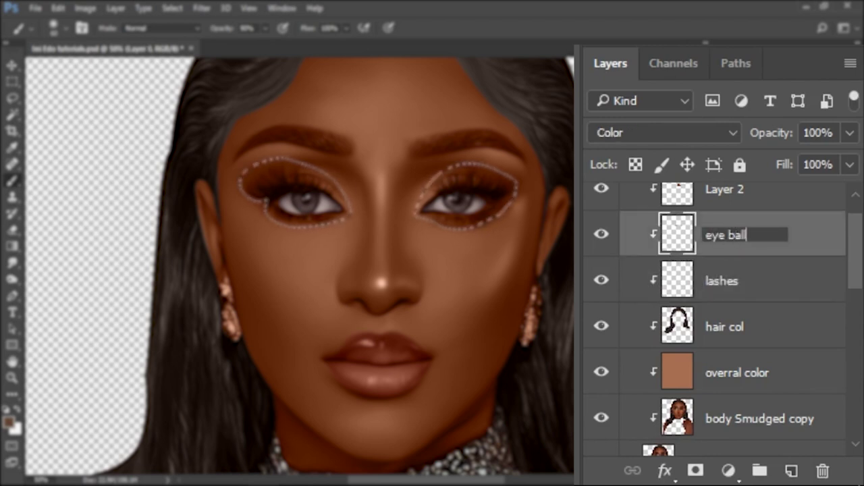
pyautogui.write('s')
pyautogui.click(723, 289)
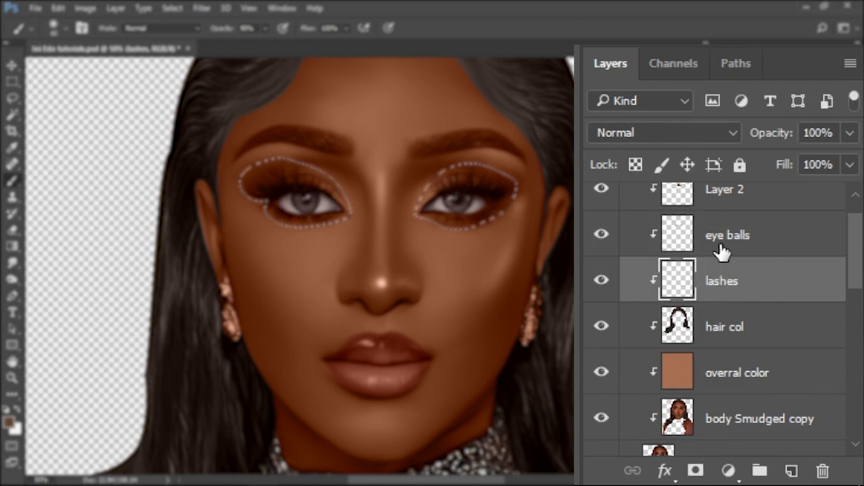
# - Fill the lash selection on the lashes layer with a very dark brown and set the layer's blend mode to Color
pyautogui.click(721, 250)
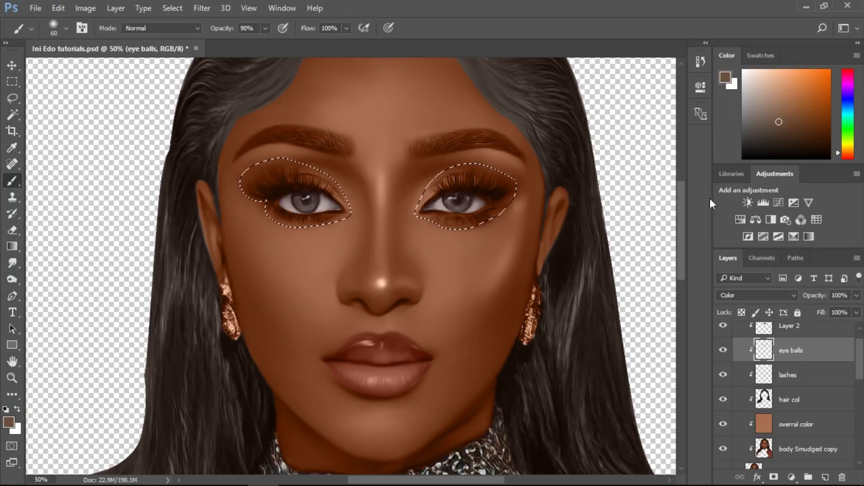
pyautogui.click(776, 133)
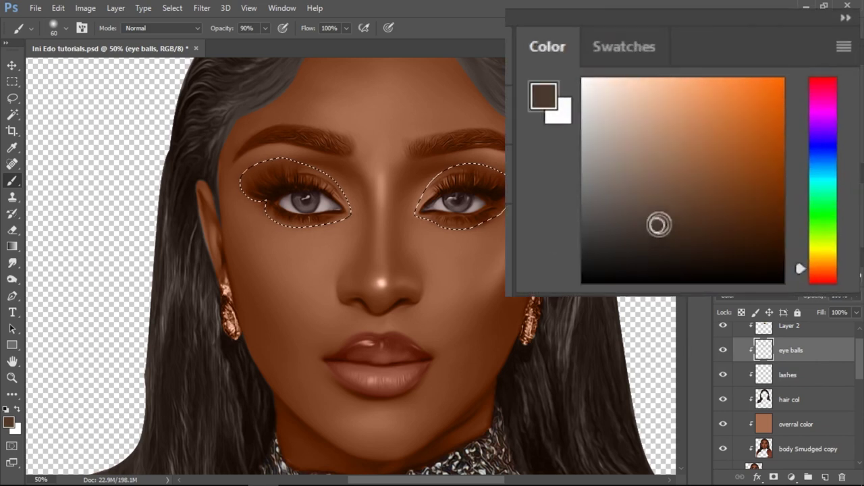
pyautogui.moveTo(660, 220); pyautogui.dragTo(655, 237)
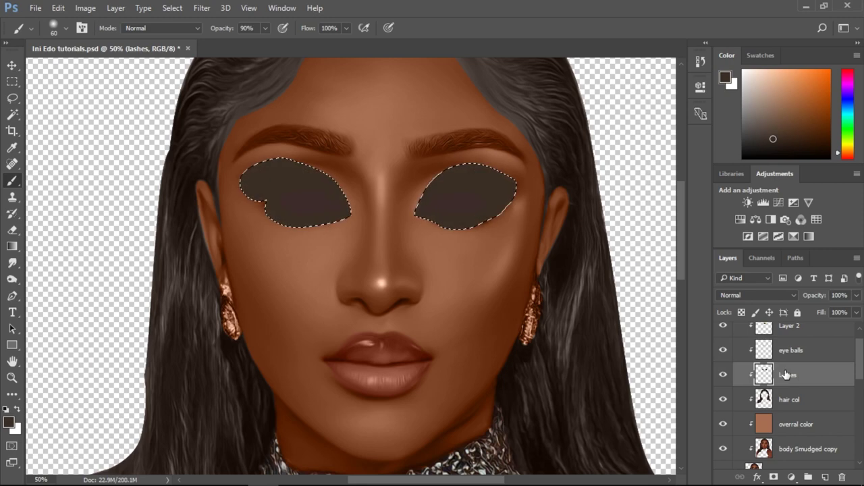
pyautogui.click(757, 295)
pyautogui.click(762, 283)
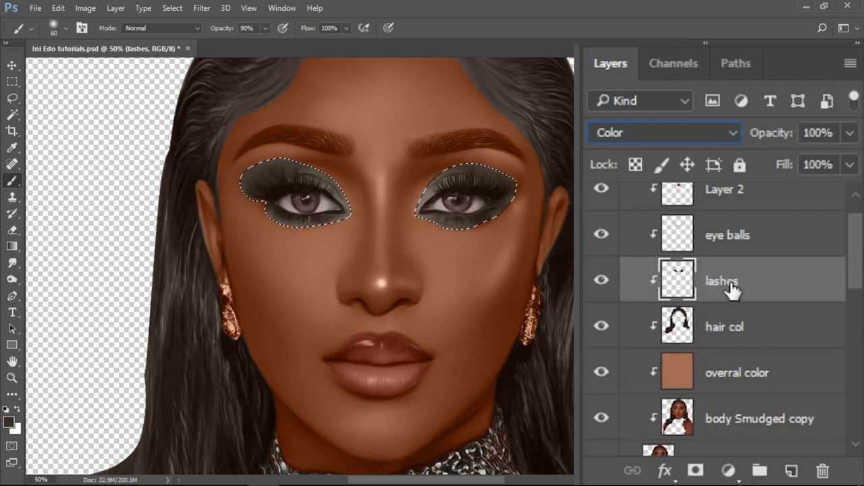
pyautogui.click(735, 243)
pyautogui.click(733, 276)
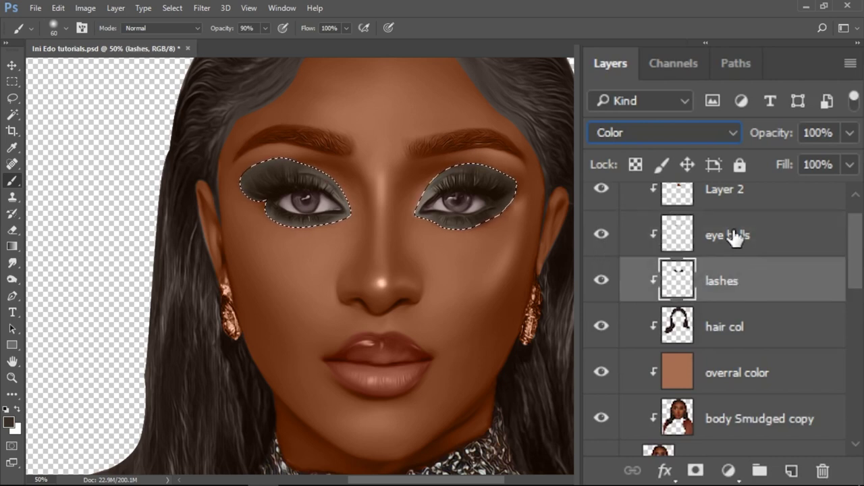
pyautogui.click(734, 242)
pyautogui.click(726, 275)
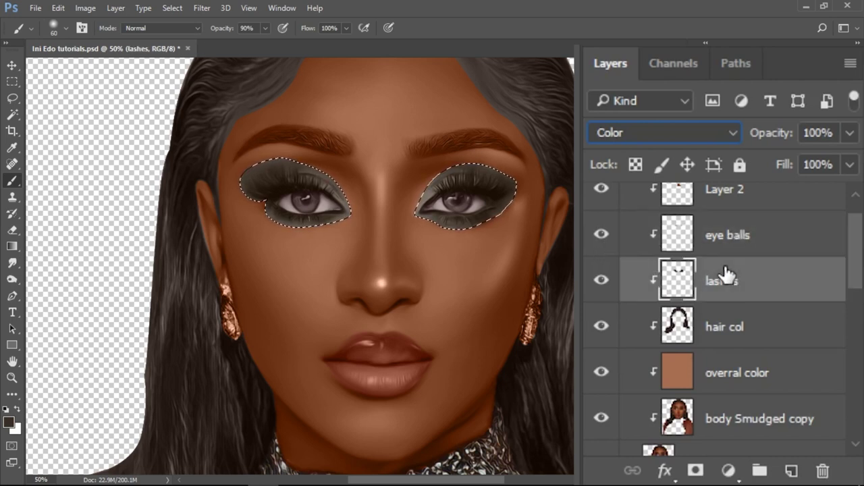
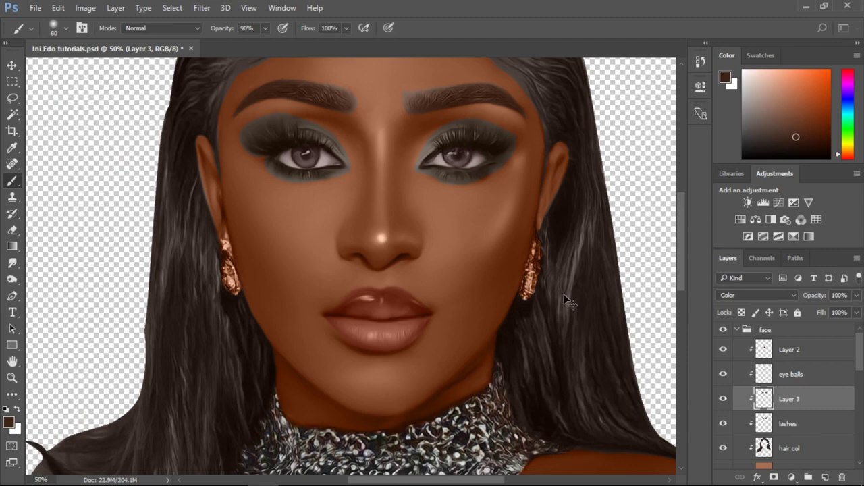
# - Add a layer mask to hair col and set up a black 125 px brush at 70% opacity
pyautogui.click(786, 447)
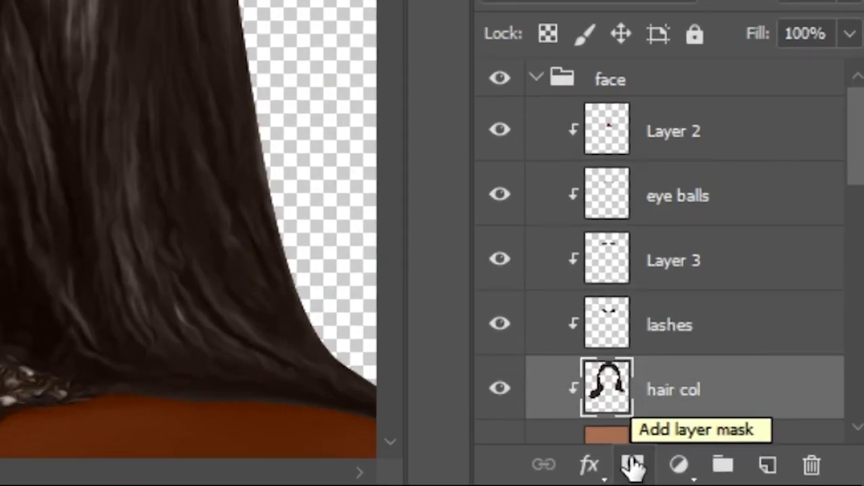
pyautogui.click(633, 464)
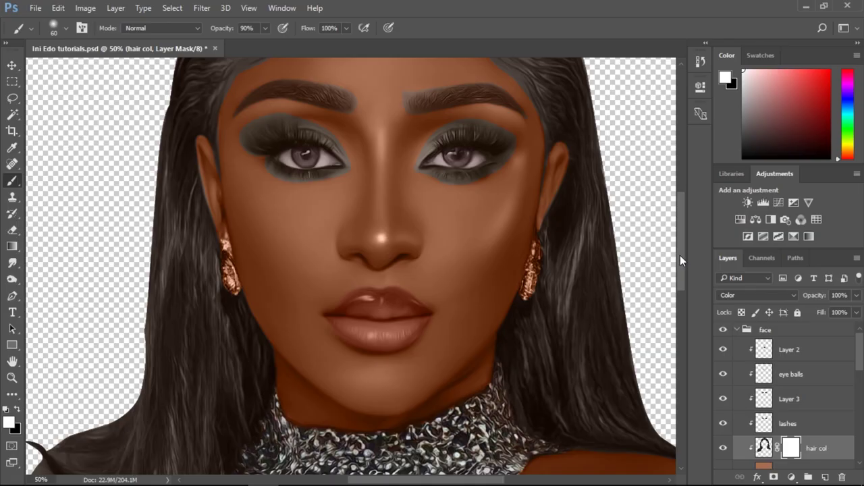
pyautogui.scroll(6, 678, 260)
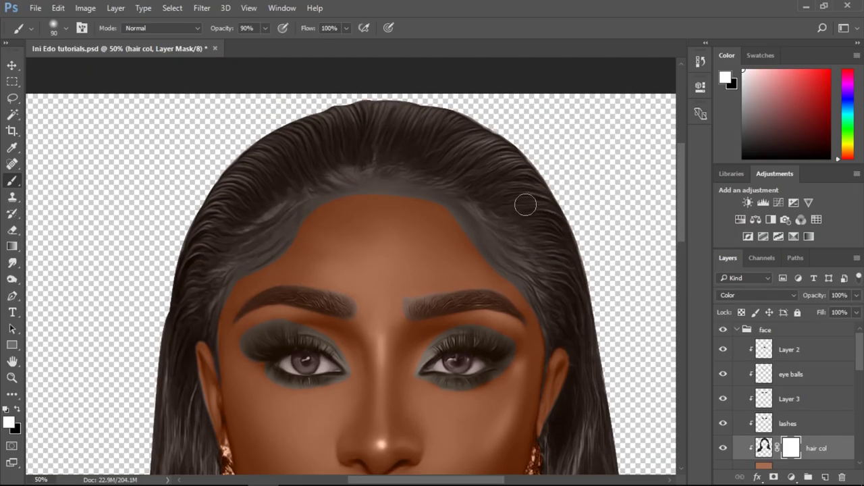
pyautogui.press(']')
pyautogui.press(']')
pyautogui.press(']')
pyautogui.press(']')
pyautogui.press('x')
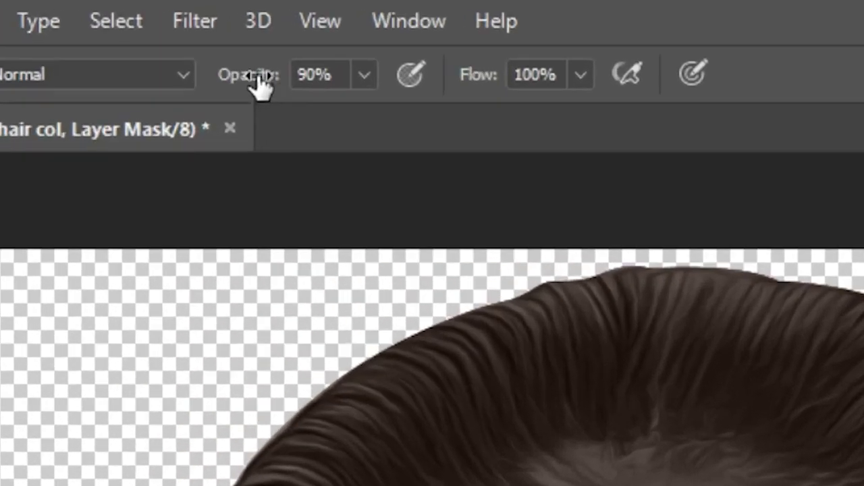
pyautogui.moveTo(225, 31); pyautogui.dragTo(217, 31)
pyautogui.moveTo(233, 75); pyautogui.dragTo(218, 76)
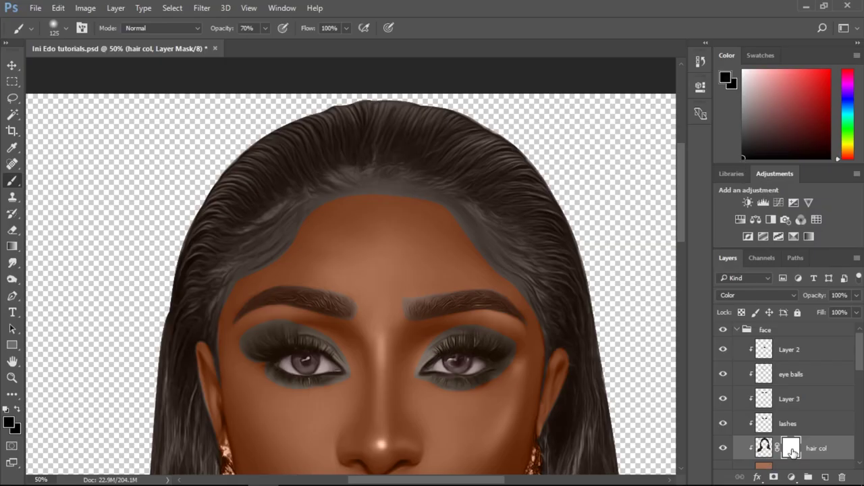
# - Paint black on the hair col mask along the forehead hairline to remove the grey tint from the skin
pyautogui.moveTo(447, 197); pyautogui.dragTo(428, 193)
pyautogui.press('[')
pyautogui.press('[')
pyautogui.press(']')
pyautogui.moveTo(349, 209)
pyautogui.mouseDown()
pyautogui.moveTo(467, 249)
pyautogui.moveTo(446, 223)
pyautogui.moveTo(343, 202)
pyautogui.moveTo(241, 291)
pyautogui.moveTo(230, 387)
pyautogui.mouseUp()
pyautogui.press('x')
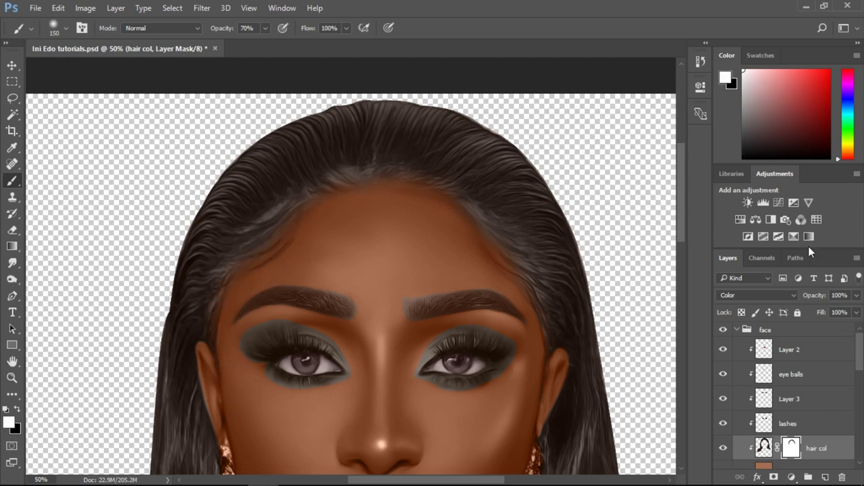
pyautogui.moveTo(436, 235)
pyautogui.mouseDown()
pyautogui.moveTo(481, 238)
pyautogui.moveTo(439, 206)
pyautogui.moveTo(490, 260)
pyautogui.moveTo(449, 200)
pyautogui.moveTo(472, 242)
pyautogui.moveTo(450, 200)
pyautogui.mouseUp()
pyautogui.press('e')
pyautogui.press('[')
pyautogui.press('[')
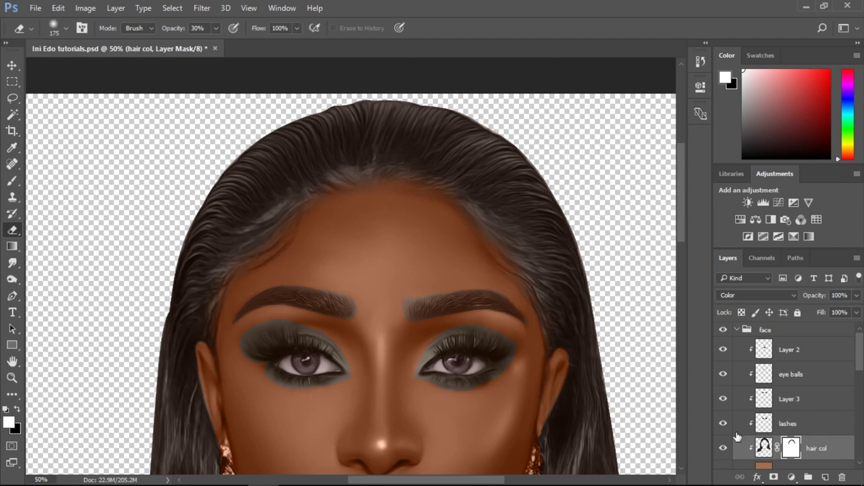
pyautogui.press('b')
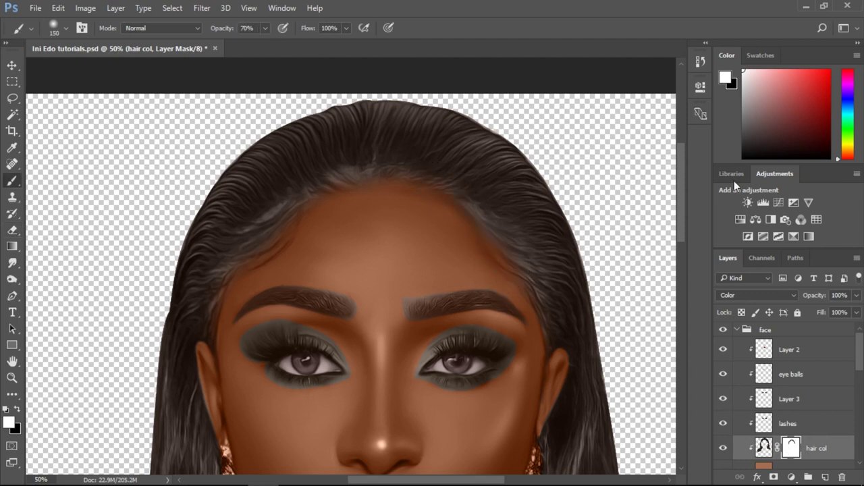
# - With a soft black brush at 30% opacity, blend the hair col mask further into the hairline across the forehead
pyautogui.press('x')
pyautogui.press(']')
pyautogui.press(']')
pyautogui.press(']')
pyautogui.press('3')
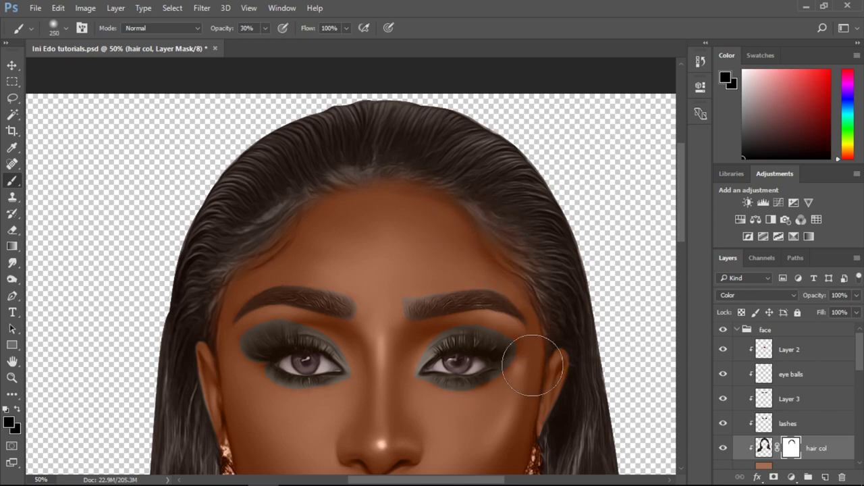
pyautogui.press('[')
pyautogui.press('[')
pyautogui.press('[')
pyautogui.press(']')
pyautogui.moveTo(372, 183)
pyautogui.mouseDown()
pyautogui.moveTo(333, 186)
pyautogui.moveTo(355, 183)
pyautogui.moveTo(246, 266)
pyautogui.moveTo(357, 198)
pyautogui.moveTo(407, 192)
pyautogui.moveTo(347, 193)
pyautogui.moveTo(362, 185)
pyautogui.moveTo(295, 217)
pyautogui.moveTo(230, 298)
pyautogui.moveTo(264, 224)
pyautogui.moveTo(230, 302)
pyautogui.moveTo(220, 372)
pyautogui.moveTo(276, 233)
pyautogui.moveTo(252, 282)
pyautogui.moveTo(447, 216)
pyautogui.moveTo(428, 186)
pyautogui.moveTo(414, 191)
pyautogui.moveTo(472, 238)
pyautogui.mouseUp()
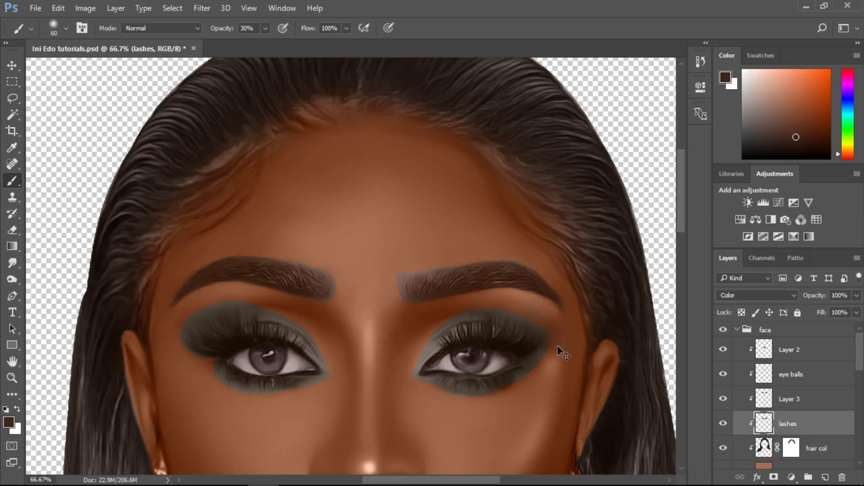
# - Add a layer mask to lashes and paint black at 72% opacity around the right-hand eye to hide the grey tint on the skin
pyautogui.click(774, 477)
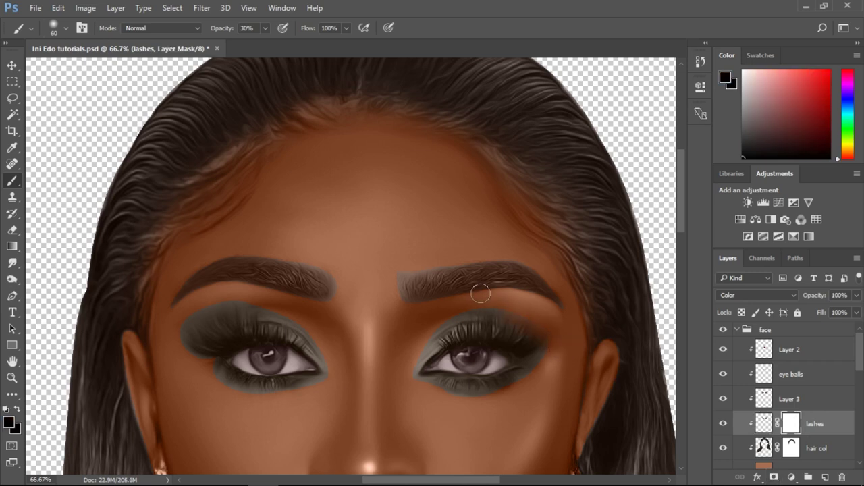
pyautogui.moveTo(232, 29); pyautogui.dragTo(234, 31)
pyautogui.keyDown('ctrl'); pyautogui.click(462, 299); pyautogui.keyUp('ctrl')
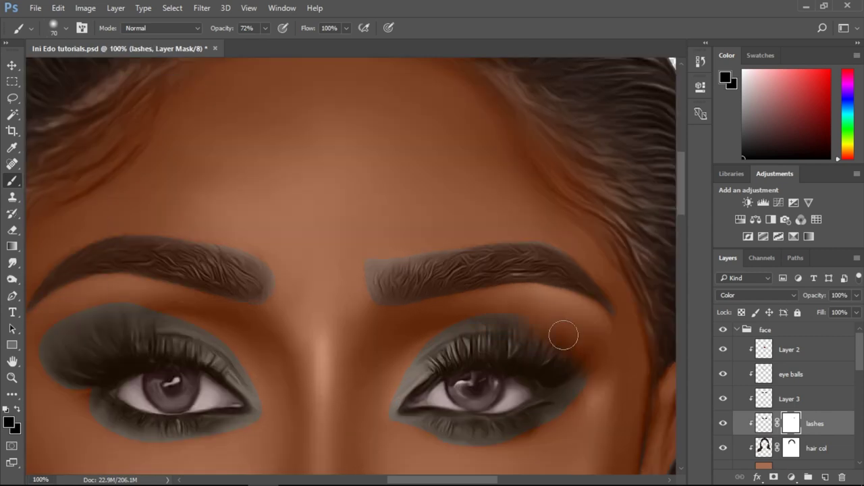
pyautogui.press(']')
pyautogui.moveTo(563, 336)
pyautogui.mouseDown()
pyautogui.moveTo(490, 318)
pyautogui.moveTo(516, 312)
pyautogui.moveTo(466, 316)
pyautogui.moveTo(441, 322)
pyautogui.moveTo(385, 367)
pyautogui.mouseUp()
pyautogui.moveTo(556, 429); pyautogui.dragTo(518, 443)
pyautogui.moveTo(569, 431); pyautogui.dragTo(600, 363)
# - At 70% brush opacity, mask out the grey tint on the left-hand eye's outer corner and upper lid on the lashes mask
pyautogui.press(']')
pyautogui.press('[')
pyautogui.press(']')
pyautogui.press(']')
pyautogui.press(']')
pyautogui.press('2')
pyautogui.press('[')
pyautogui.press('[')
pyautogui.press('[')
pyautogui.press('7')
pyautogui.moveTo(55, 387)
pyautogui.mouseDown()
pyautogui.moveTo(84, 394)
pyautogui.moveTo(62, 393)
pyautogui.mouseUp()
pyautogui.press(']')
pyautogui.press(']')
pyautogui.moveTo(61, 344); pyautogui.dragTo(61, 334)
pyautogui.hotkey('ctrl', 'z')
pyautogui.press(']')
pyautogui.moveTo(158, 299); pyautogui.dragTo(255, 347)
# - Mask the grey tint below the left-hand eye's lower lashes and blend it with a larger brush at 30% opacity
pyautogui.press('[')
pyautogui.moveTo(98, 434); pyautogui.dragTo(77, 401)
pyautogui.press(']')
pyautogui.press(']')
pyautogui.press(']')
pyautogui.press('3')
pyautogui.moveTo(249, 422)
pyautogui.mouseDown()
pyautogui.moveTo(232, 435)
pyautogui.moveTo(150, 441)
pyautogui.moveTo(99, 425)
pyautogui.moveTo(88, 406)
pyautogui.mouseUp()
# - With a smaller black brush at 30% opacity, soften the lashes mask beneath the right-hand eye
pyautogui.press('[')
pyautogui.press('[')
pyautogui.moveTo(593, 392)
pyautogui.mouseDown()
pyautogui.moveTo(514, 435)
pyautogui.moveTo(524, 431)
pyautogui.moveTo(483, 437)
pyautogui.mouseUp()
pyautogui.keyDown('alt'); pyautogui.click(252, 342); pyautogui.keyUp('alt')
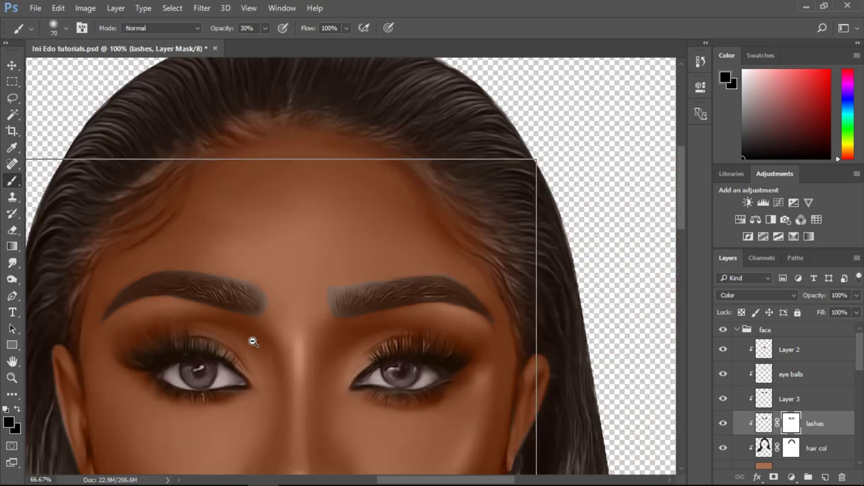
pyautogui.keyDown('alt'); pyautogui.click(253, 342); pyautogui.keyUp('alt')
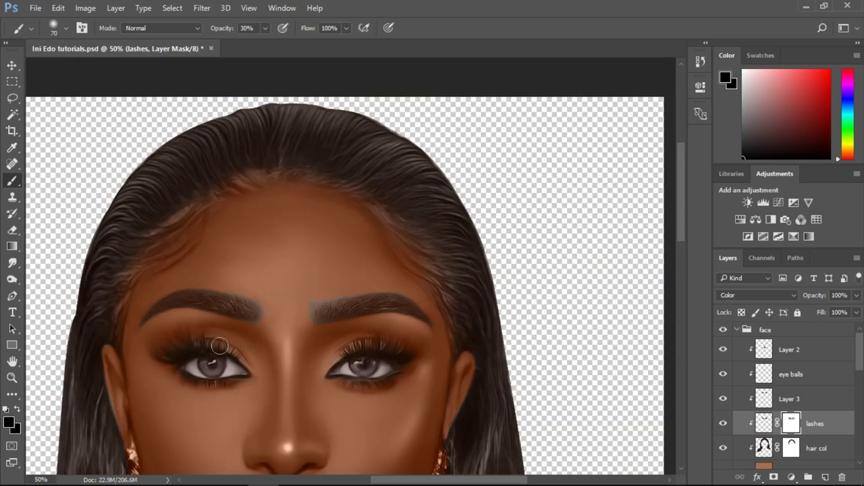
# - Add a layer mask to the eyebrow colour layer, Layer 3, and paint black at 55% opacity to blend the edges of both eyebrows
pyautogui.keyDown('ctrl'); pyautogui.click(354, 317); pyautogui.keyUp('ctrl')
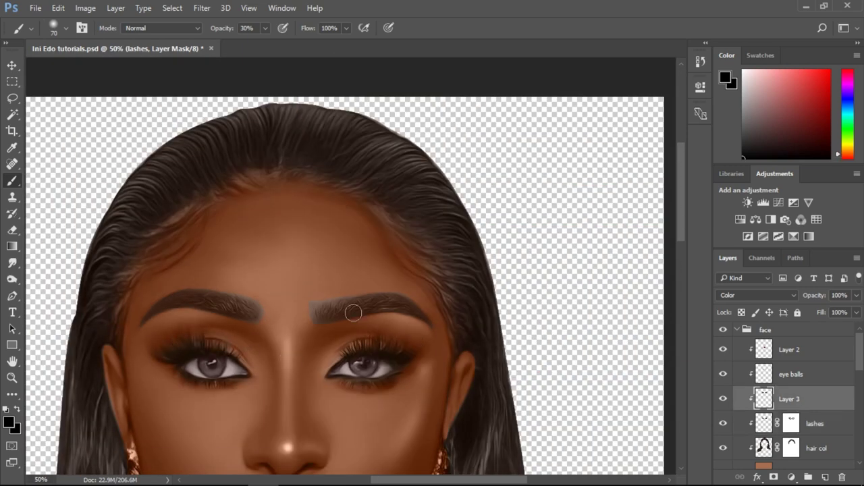
pyautogui.keyDown('alt'); pyautogui.click(352, 308); pyautogui.keyUp('alt')
pyautogui.keyDown('ctrl'); pyautogui.click(351, 307); pyautogui.keyUp('ctrl')
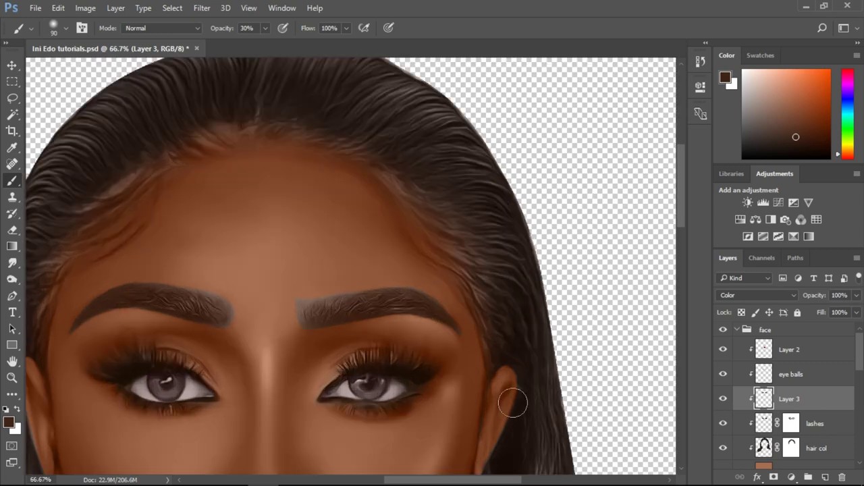
pyautogui.click(774, 477)
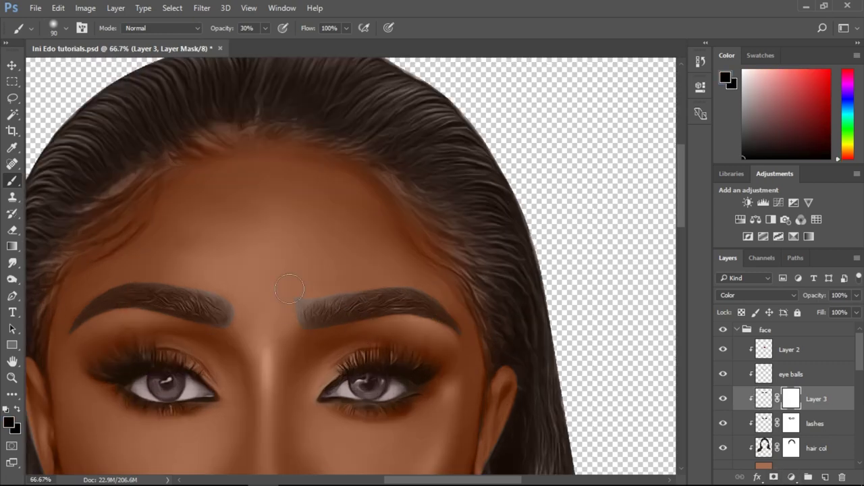
pyautogui.keyDown('ctrl'); pyautogui.click(295, 330); pyautogui.keyUp('ctrl')
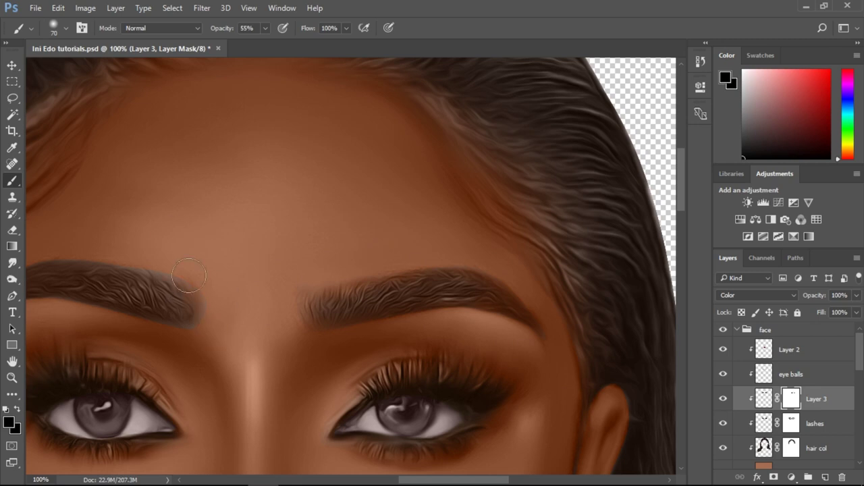
pyautogui.moveTo(463, 483); pyautogui.dragTo(413, 484)
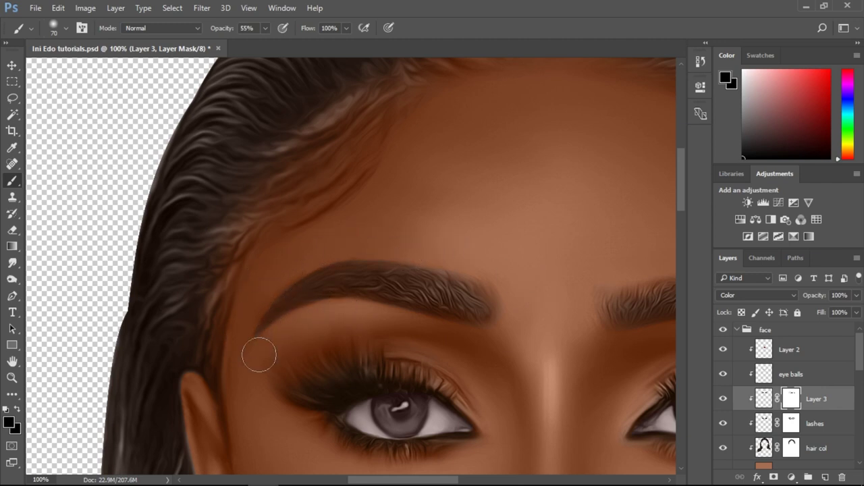
pyautogui.keyDown('alt'); pyautogui.click(403, 309); pyautogui.keyUp('alt')
pyautogui.keyDown('alt'); pyautogui.click(403, 310); pyautogui.keyUp('alt')
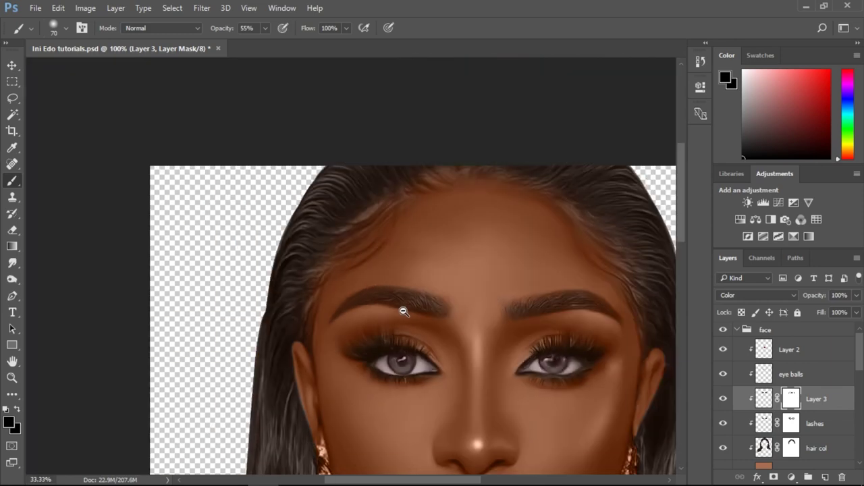
pyautogui.keyDown('alt'); pyautogui.click(403, 311); pyautogui.keyUp('alt')
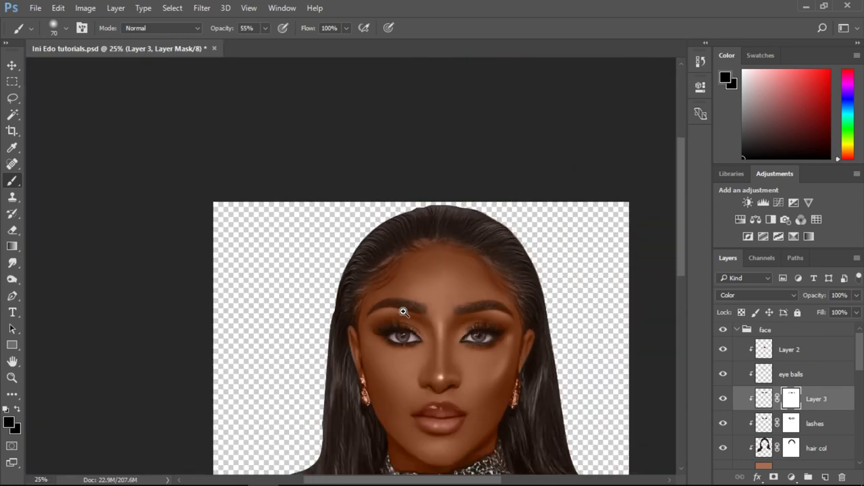
# - Load the eye balls selection, sample the iris brown with the eye balls, lashes and overral color layers hidden, and tint both irises with it
pyautogui.click(405, 328)
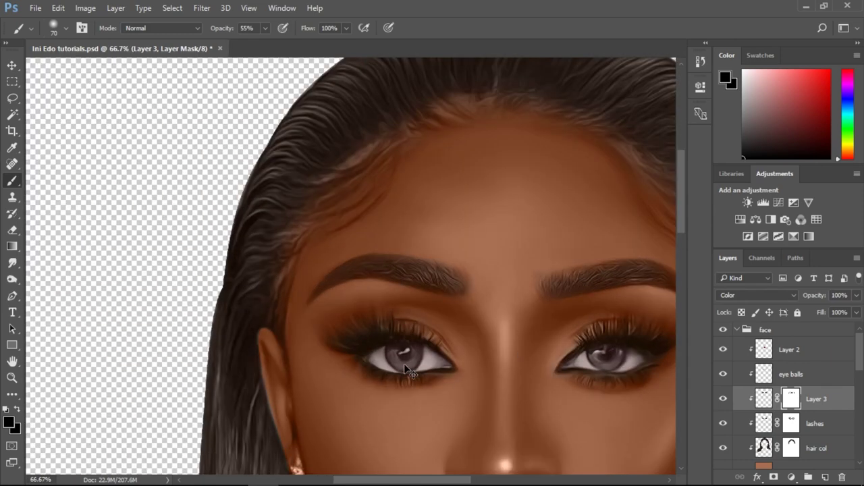
pyautogui.hotkey('alt', ']')
pyautogui.click(723, 374)
pyautogui.keyDown('ctrl'); pyautogui.click(763, 374); pyautogui.keyUp('ctrl')
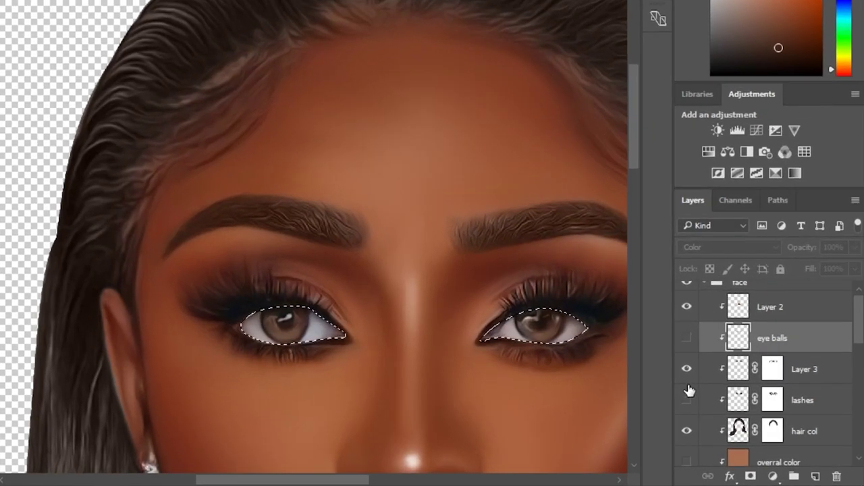
pyautogui.click(689, 400)
pyautogui.keyDown('alt'); pyautogui.click(551, 331); pyautogui.keyUp('alt')
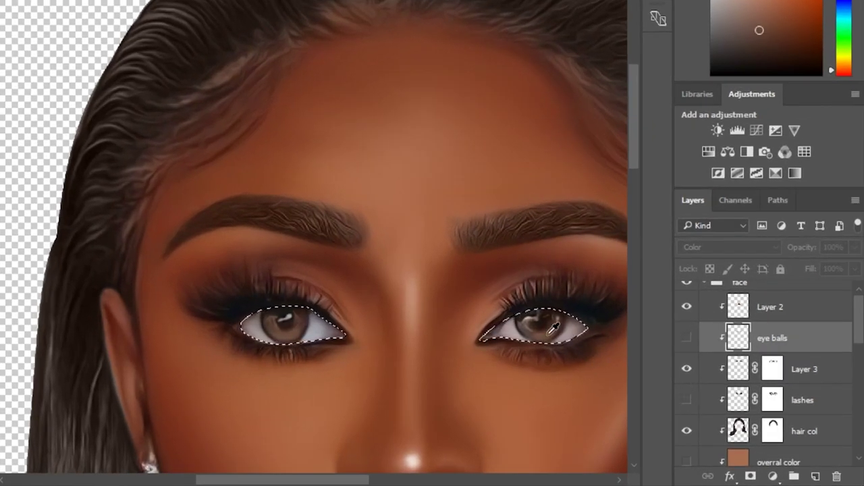
pyautogui.click(686, 401)
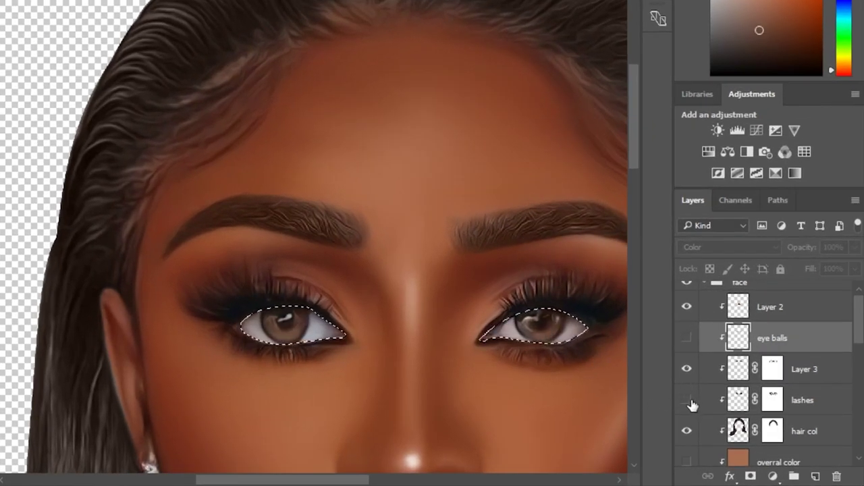
pyautogui.click(687, 337)
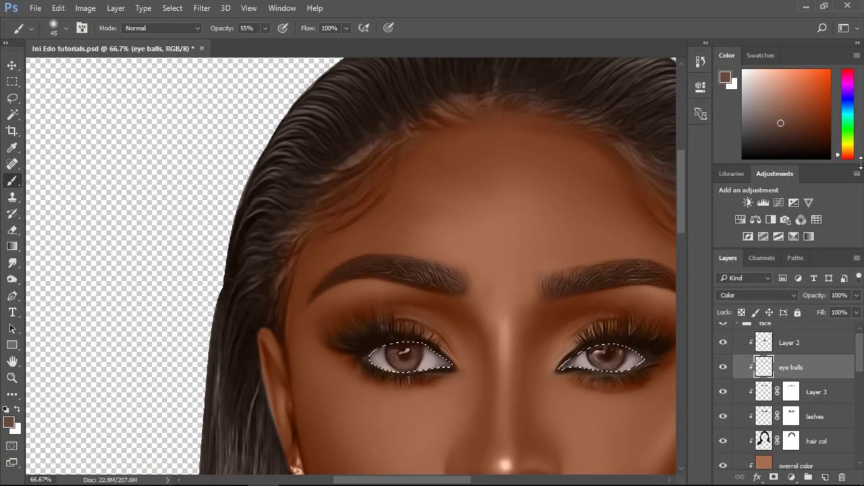
# - Choose a muted red and paint it on the inner corners of both eyes on the eye balls layer
pyautogui.moveTo(844, 64); pyautogui.dragTo(844, 73)
pyautogui.click(797, 108)
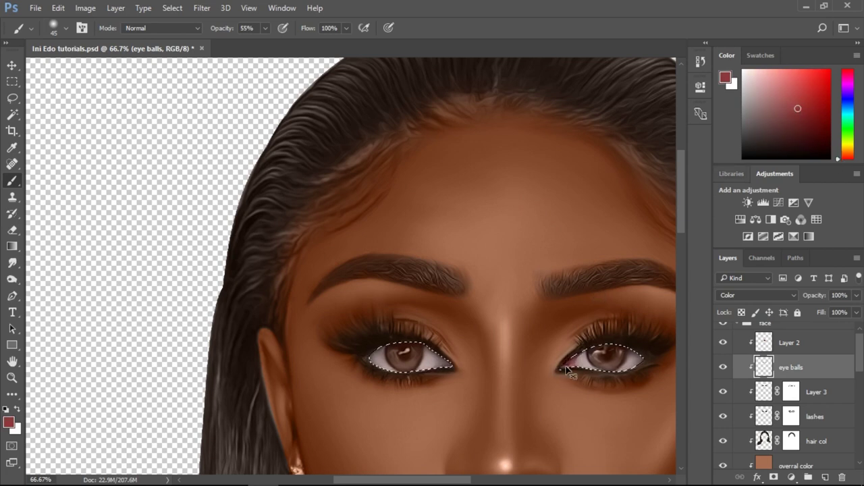
pyautogui.moveTo(442, 363); pyautogui.dragTo(444, 365)
pyautogui.hotkey('ctrl', 'd')
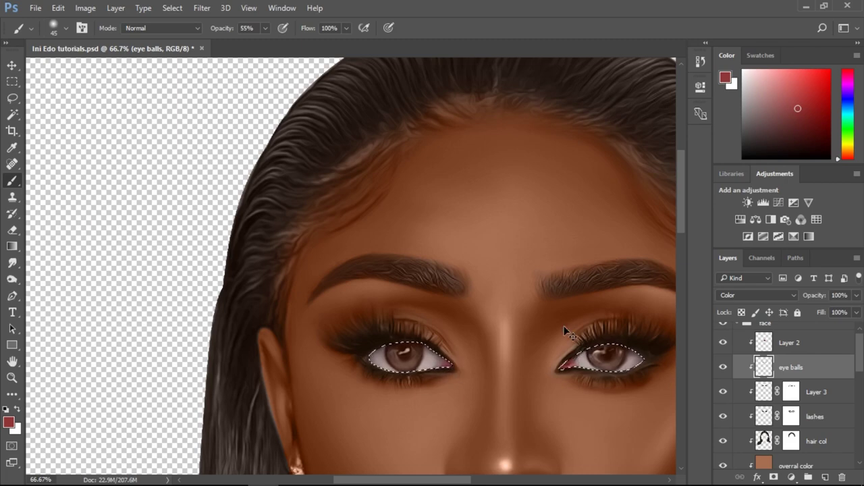
# - Add a new layer directly above the overral color layer, clipped like its neighbours
pyautogui.keyDown('ctrl'); pyautogui.keyDown('alt'); pyautogui.click(638, 302); pyautogui.keyUp('alt'); pyautogui.keyUp('ctrl')
pyautogui.keyDown('ctrl'); pyautogui.keyDown('alt'); pyautogui.click(639, 301); pyautogui.keyUp('alt'); pyautogui.keyUp('ctrl')
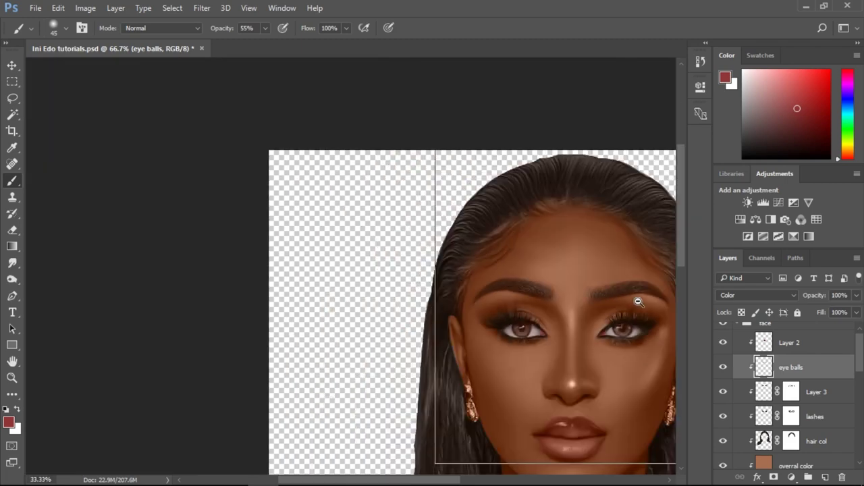
pyautogui.keyDown('ctrl'); pyautogui.keyDown('alt'); pyautogui.click(639, 304); pyautogui.keyUp('alt'); pyautogui.keyUp('ctrl')
pyautogui.keyDown('ctrl'); pyautogui.keyDown('alt'); pyautogui.click(640, 306); pyautogui.keyUp('alt'); pyautogui.keyUp('ctrl')
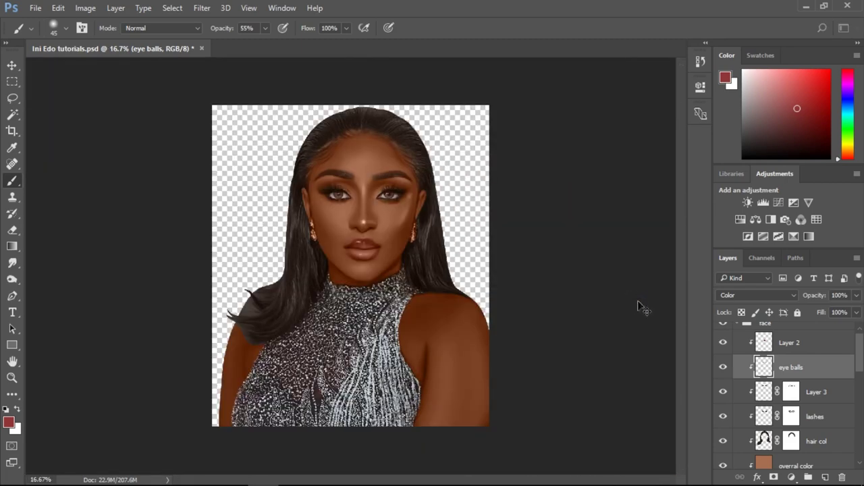
pyautogui.keyDown('ctrl'); pyautogui.click(389, 242); pyautogui.keyUp('ctrl')
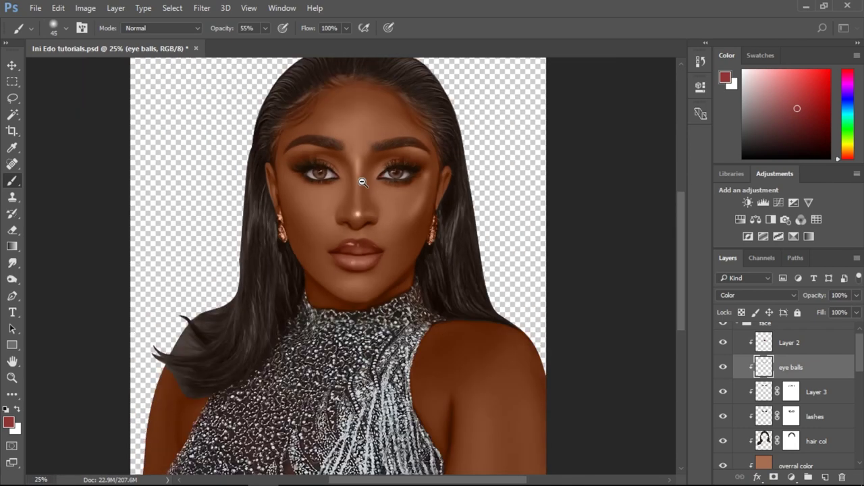
pyautogui.keyDown('ctrl'); pyautogui.keyDown('alt'); pyautogui.click(362, 181); pyautogui.keyUp('alt'); pyautogui.keyUp('ctrl')
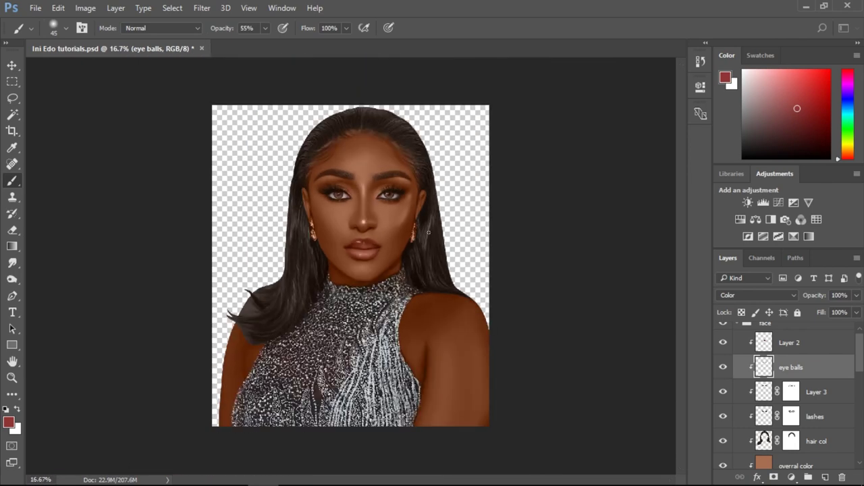
pyautogui.scroll(-2, 860, 365)
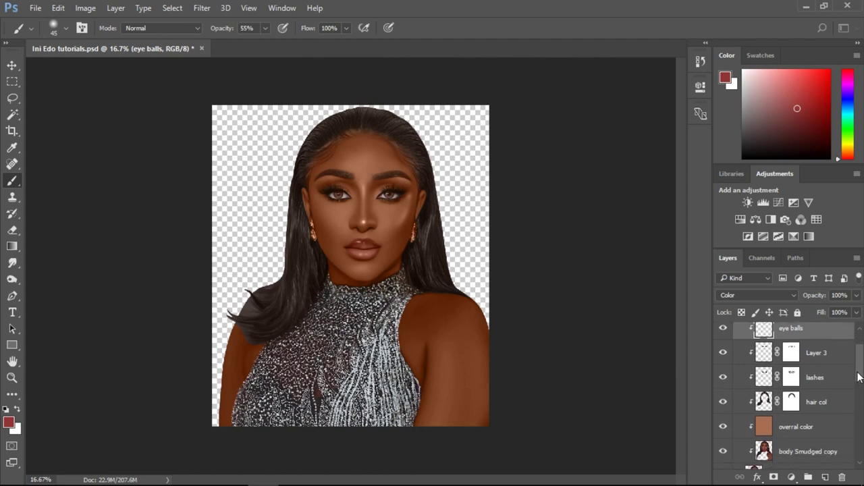
pyautogui.click(815, 412)
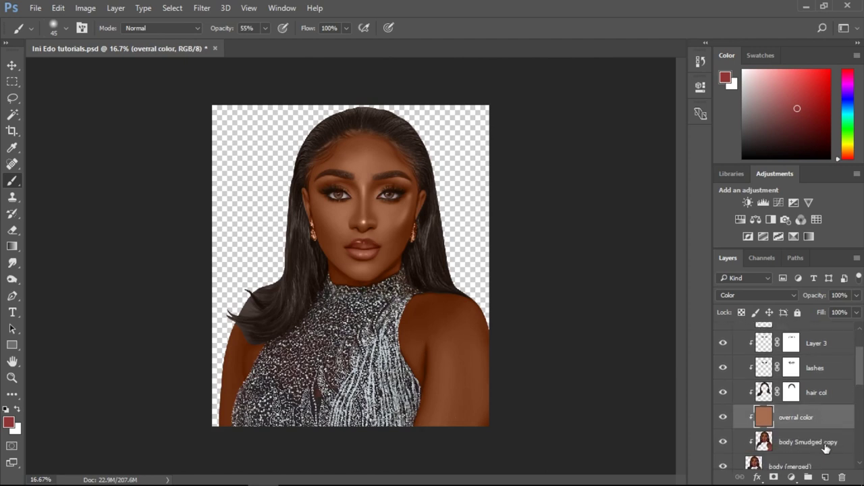
pyautogui.click(825, 477)
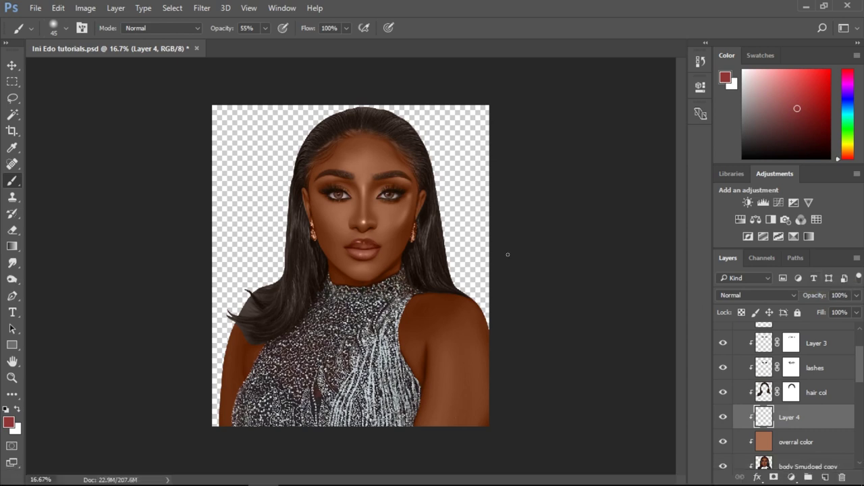
# - Enlarge the brush to 700 px and sample the orange-brown cheek tone with the overral color layer hidden
pyautogui.press(']')
pyautogui.press(']')
pyautogui.press(']')
pyautogui.press(']')
pyautogui.press(']')
pyautogui.press(']')
pyautogui.press(']')
pyautogui.press(']')
pyautogui.press(']')
pyautogui.press(']')
pyautogui.press(']')
pyautogui.press(']')
pyautogui.press(']')
pyautogui.press(']')
pyautogui.press(']')
pyautogui.click(724, 442)
pyautogui.keyDown('alt'); pyautogui.click(391, 210); pyautogui.keyUp('alt')
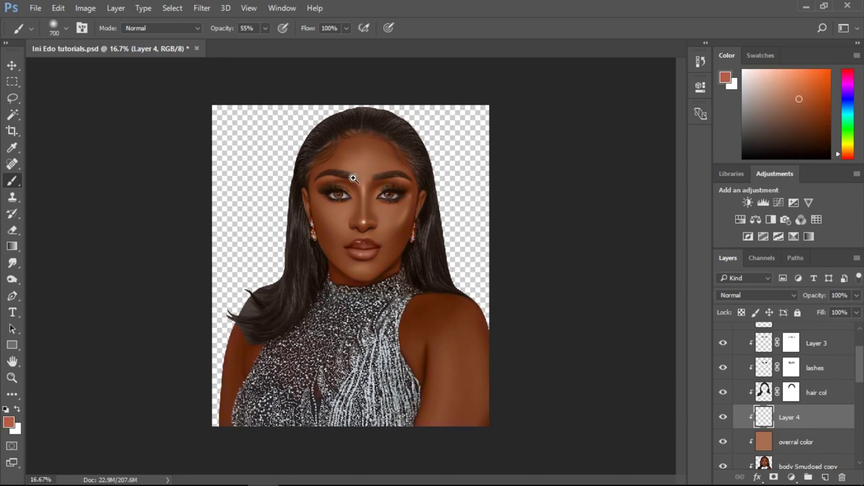
# - Paint the sampled orange-brown beneath both eyes on Layer 4 with a 200 px brush, and set the layer's blend mode to Color
pyautogui.scroll(2, 353, 177)
pyautogui.press('[')
pyautogui.press('[')
pyautogui.press('[')
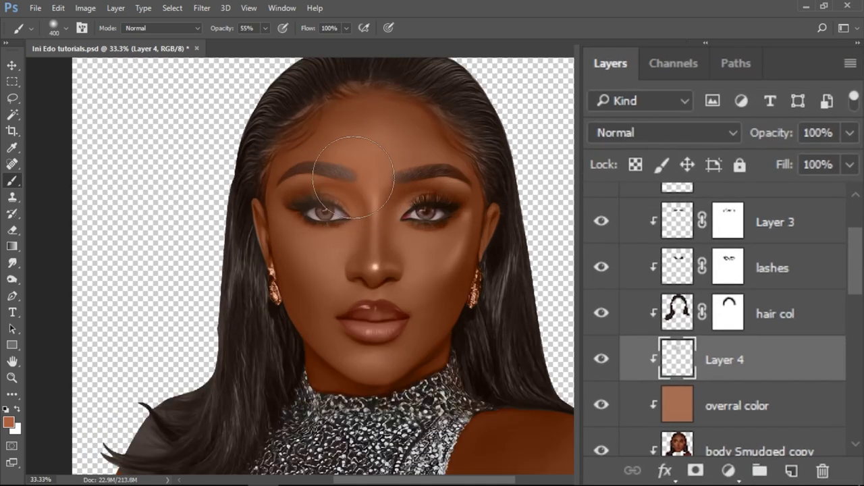
pyautogui.hotkey('alt', ']')
pyautogui.hotkey('alt', ']')
pyautogui.hotkey('alt', ']')
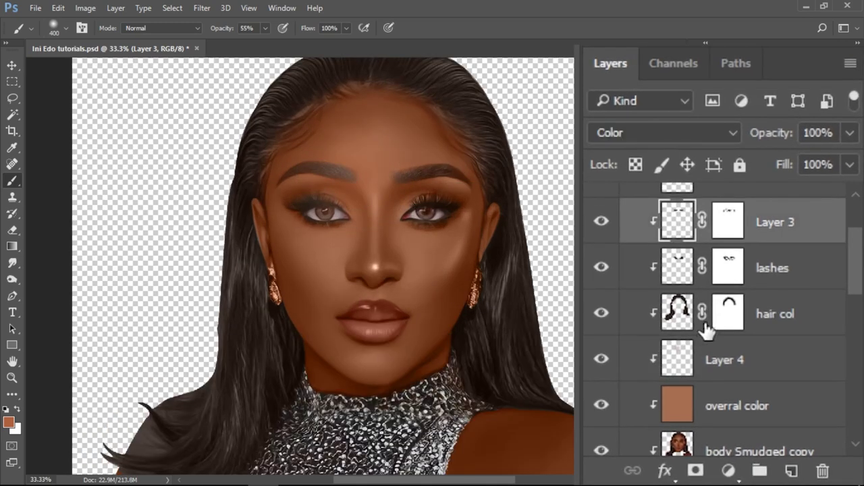
pyautogui.click(732, 361)
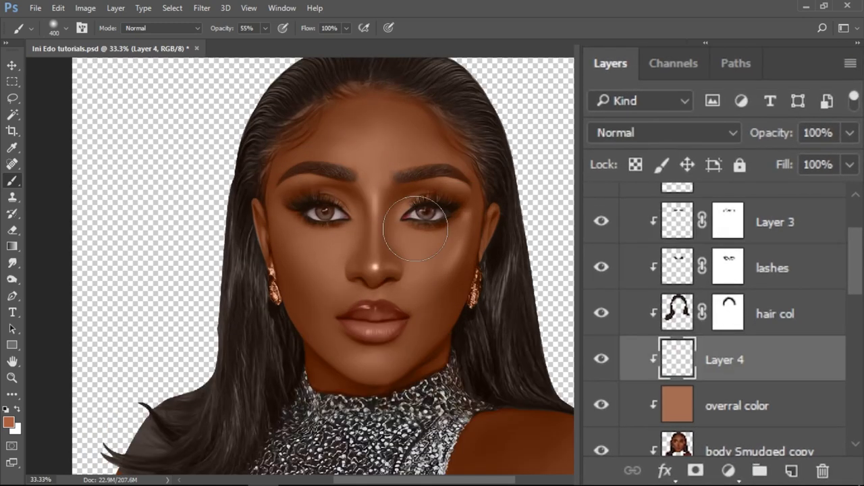
pyautogui.press('[')
pyautogui.press('[')
pyautogui.press('[')
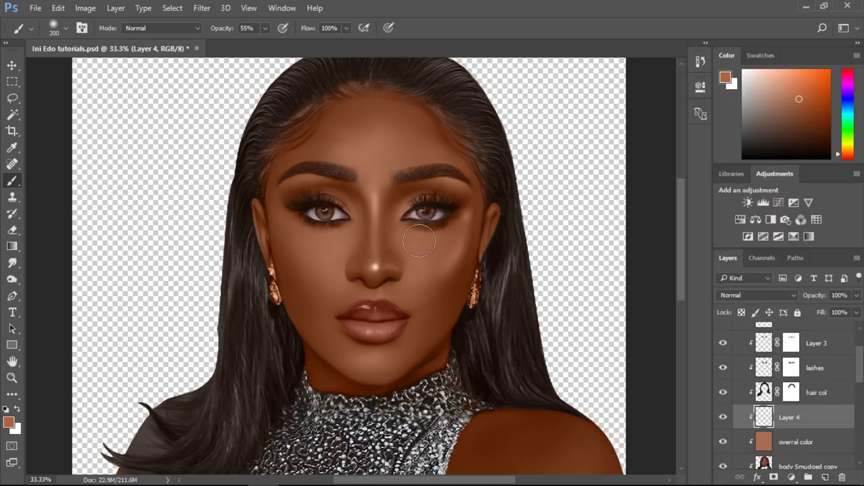
pyautogui.press('[')
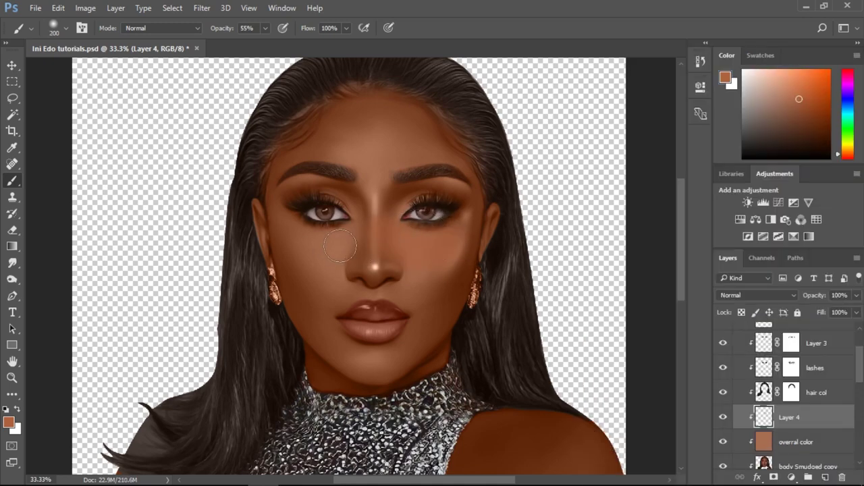
pyautogui.click(743, 295)
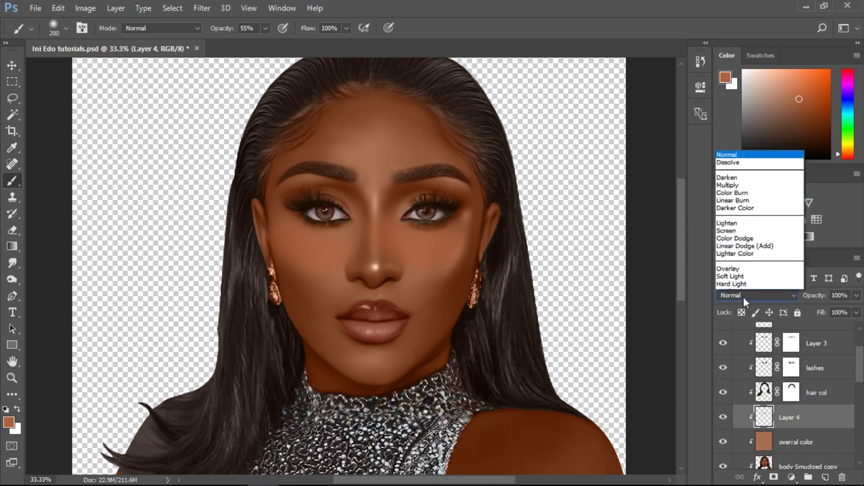
pyautogui.click(739, 280)
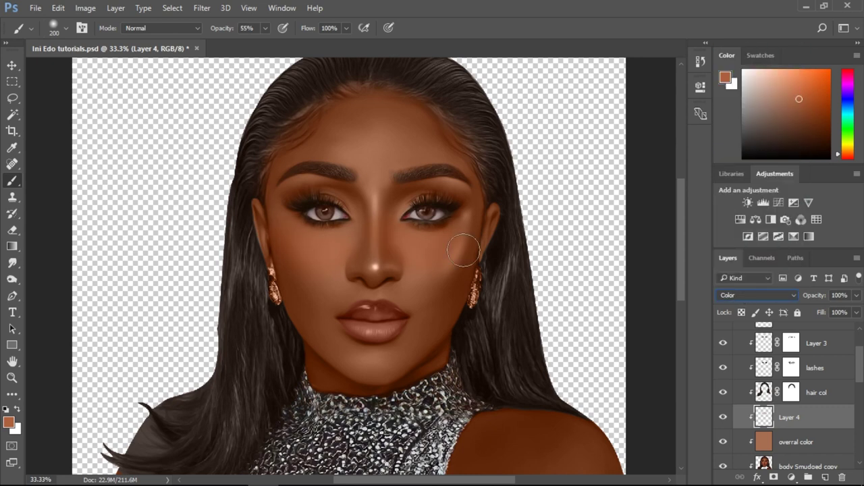
# - Lower the brush opacity to 43% and paint the orange-brown over the cheeks and chin on Layer 4
pyautogui.click(722, 418)
pyautogui.press(']')
pyautogui.press(']')
pyautogui.press(']')
pyautogui.moveTo(230, 33); pyautogui.dragTo(217, 31)
pyautogui.press('[')
pyautogui.press('[')
pyautogui.press('[')
pyautogui.press('[')
pyautogui.moveTo(368, 358)
pyautogui.mouseDown()
pyautogui.moveTo(389, 369)
pyautogui.moveTo(404, 356)
pyautogui.moveTo(353, 361)
pyautogui.moveTo(326, 341)
pyautogui.moveTo(355, 369)
pyautogui.mouseUp()
# - Sample the cheek's dark reddish brown with Layer 4 and overral color hidden, and paint it along the outer cheeks on Layer 4
pyautogui.click(723, 418)
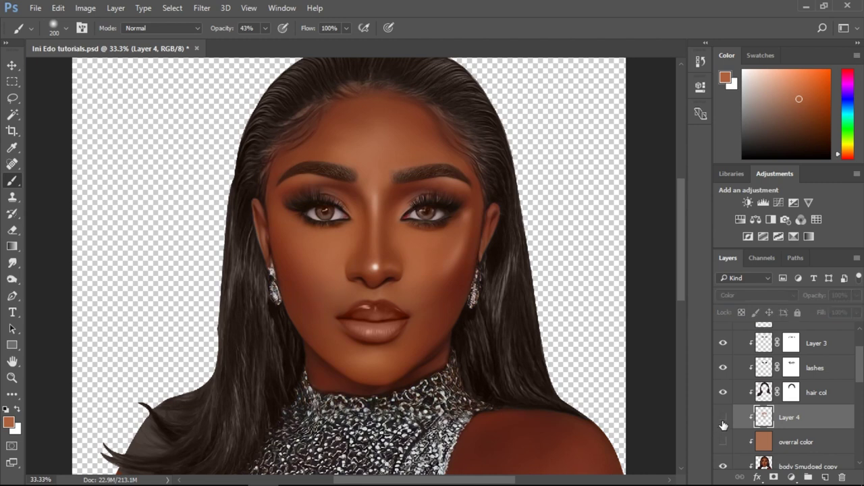
pyautogui.keyDown('alt'); pyautogui.click(462, 271); pyautogui.keyUp('alt')
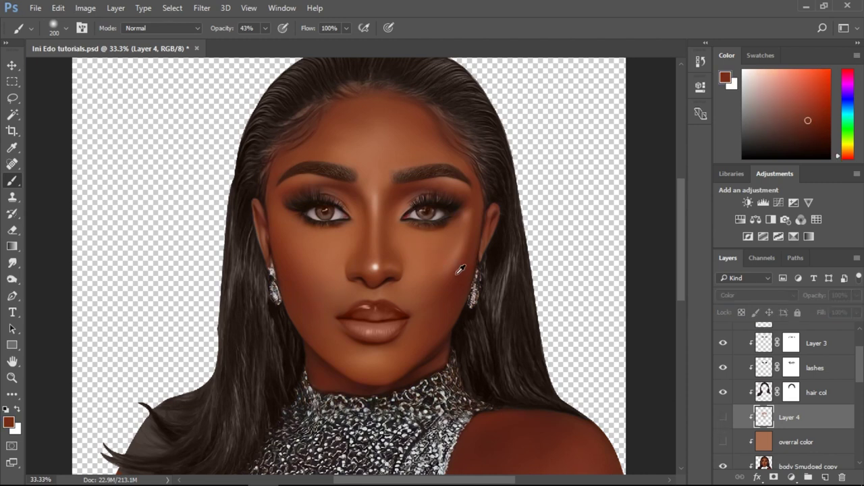
pyautogui.click(724, 418)
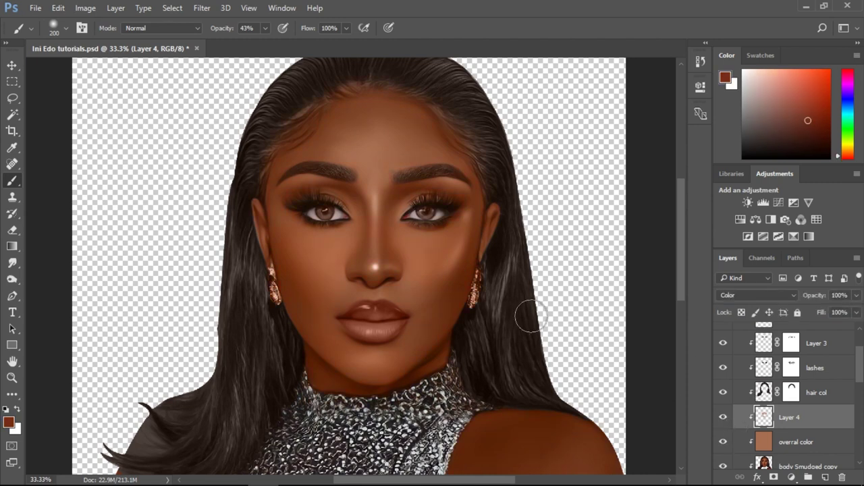
pyautogui.press('[')
pyautogui.press('[')
pyautogui.moveTo(478, 226)
pyautogui.mouseDown()
pyautogui.moveTo(433, 301)
pyautogui.moveTo(466, 264)
pyautogui.moveTo(473, 223)
pyautogui.moveTo(439, 301)
pyautogui.moveTo(452, 285)
pyautogui.moveTo(468, 241)
pyautogui.moveTo(426, 301)
pyautogui.mouseUp()
pyautogui.press(']')
pyautogui.moveTo(682, 278); pyautogui.dragTo(680, 268)
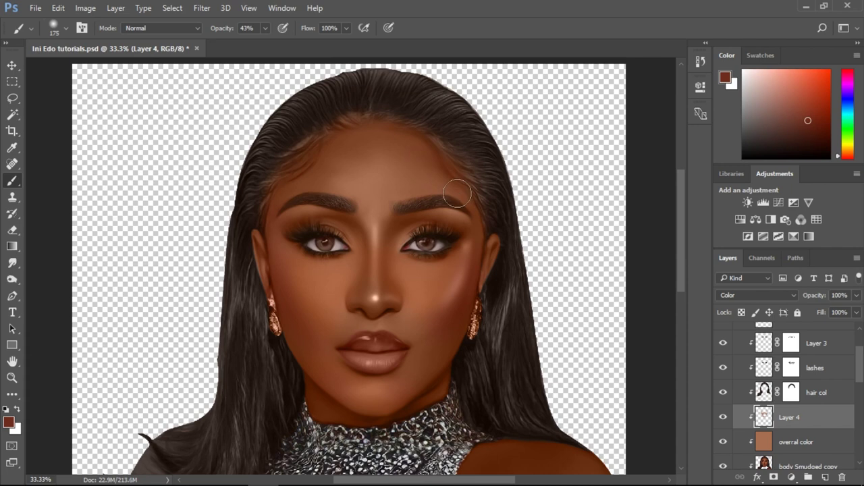
# - Enlarge the brush to 300 px and paint the dark reddish brown across the sides of the forehead
pyautogui.press(']')
pyautogui.press(']')
pyautogui.press(']')
pyautogui.moveTo(454, 192)
pyautogui.mouseDown()
pyautogui.moveTo(401, 183)
pyautogui.moveTo(433, 172)
pyautogui.moveTo(424, 181)
pyautogui.mouseUp()
pyautogui.moveTo(321, 176); pyautogui.dragTo(498, 243)
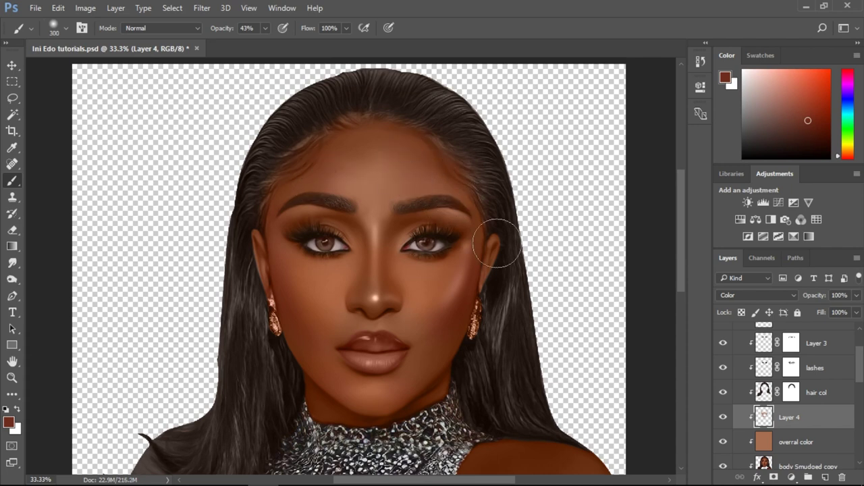
# - Sample the lighter cheek tone with Layer 4 and overral color hidden, restore both layers, and reduce the brush to 125 px
pyautogui.click(723, 428)
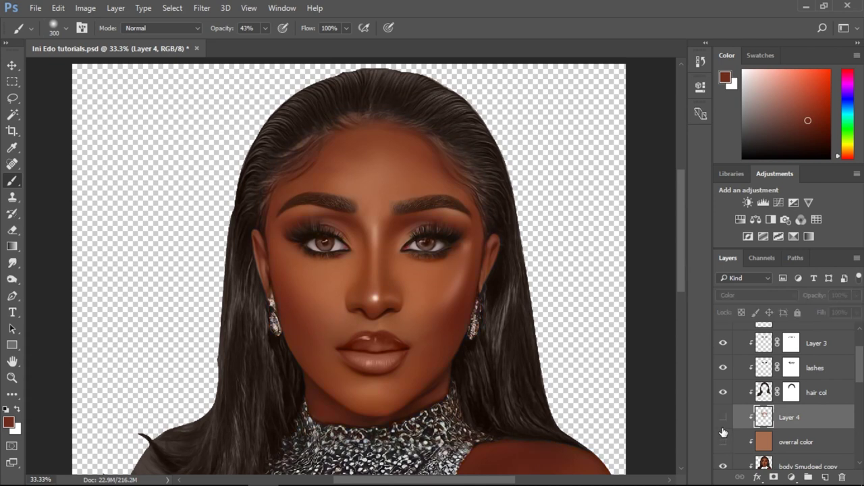
pyautogui.keyDown('alt'); pyautogui.click(455, 290); pyautogui.keyUp('alt')
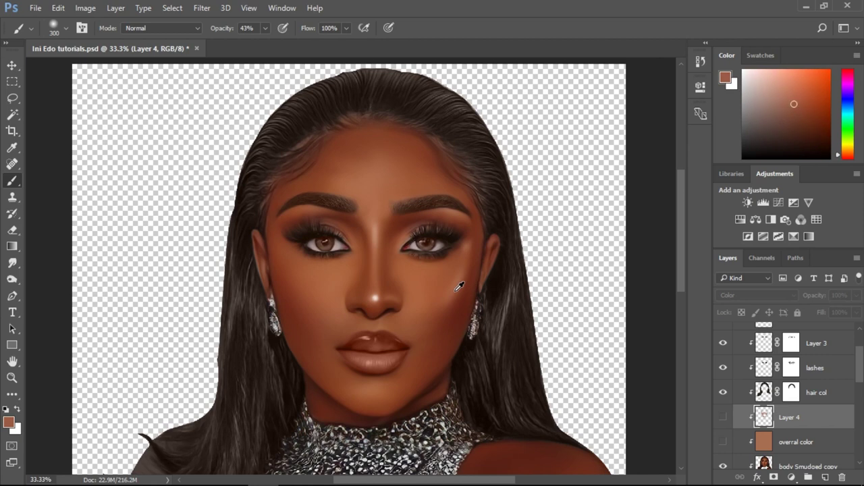
pyautogui.click(724, 441)
pyautogui.click(723, 418)
pyautogui.press('[')
pyautogui.press('[')
pyautogui.press('[')
pyautogui.press('[')
pyautogui.press('[')
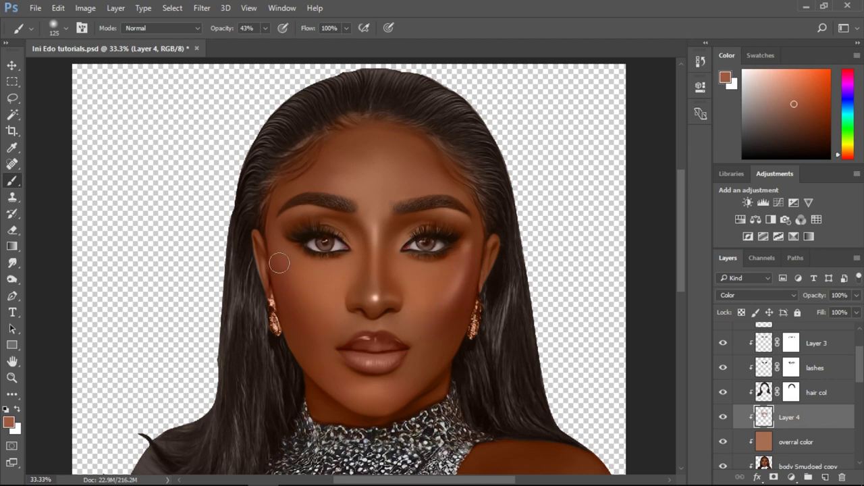
# - Choose a deep red as the foreground colour and set the brush opacity to 29%
pyautogui.moveTo(838, 156); pyautogui.dragTo(841, 168)
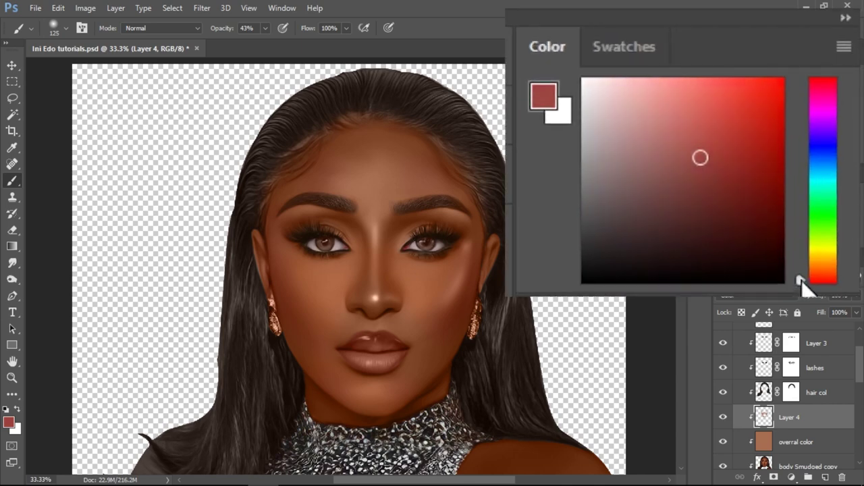
pyautogui.click(808, 101)
pyautogui.moveTo(808, 100); pyautogui.dragTo(810, 109)
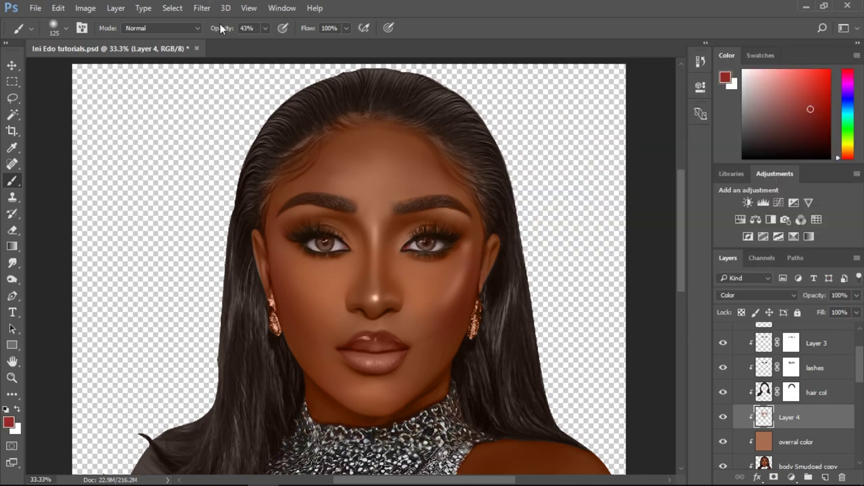
pyautogui.moveTo(220, 26); pyautogui.dragTo(214, 29)
# - Add a new layer above Layer 4 and rename it "dramatic color"
pyautogui.click(825, 478)
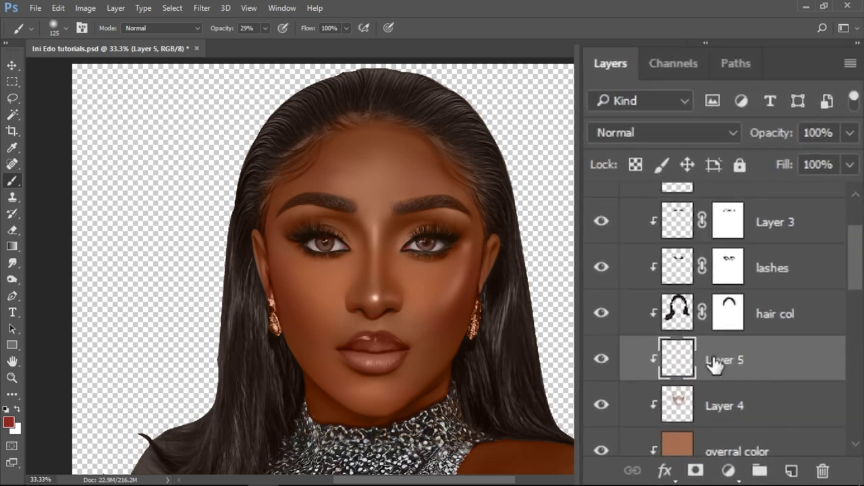
pyautogui.doubleClick(726, 361)
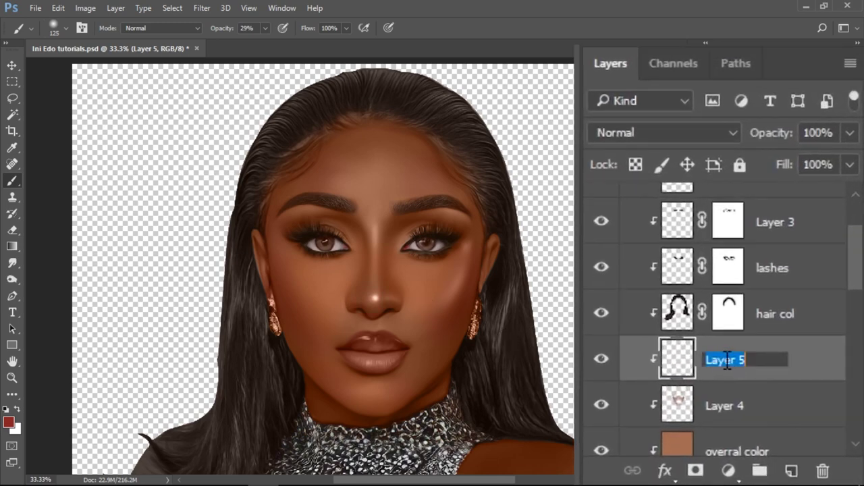
pyautogui.write('d')
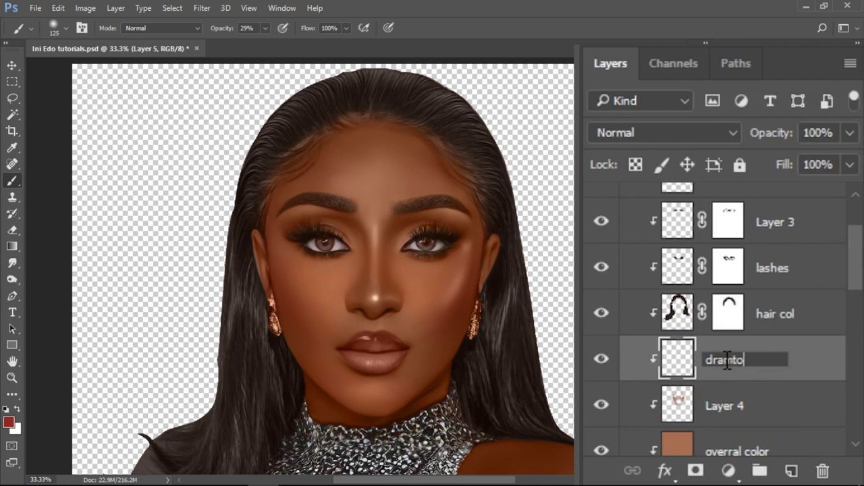
pyautogui.write('ramat')
pyautogui.press('BackSpace')
pyautogui.write('atic clo')
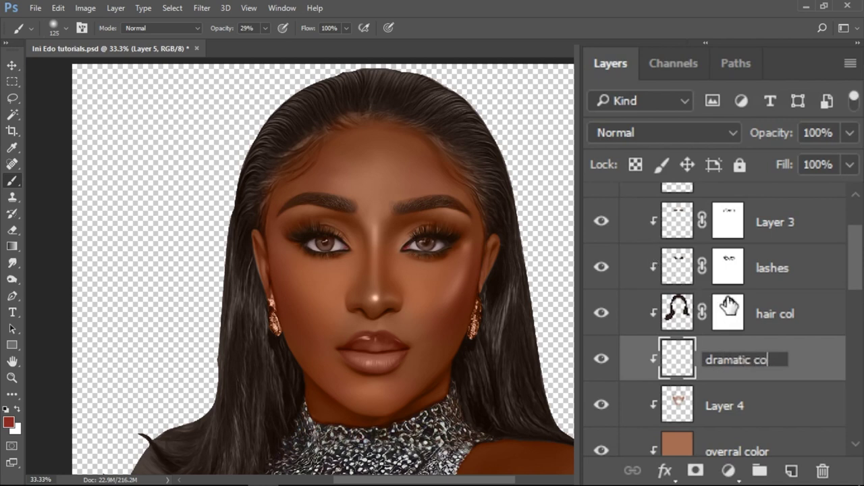
pyautogui.write('lour')
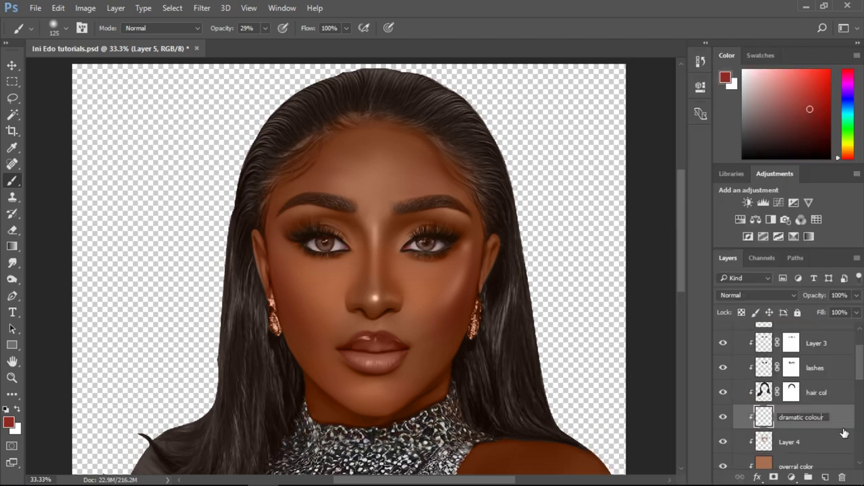
pyautogui.click(810, 401)
pyautogui.click(811, 416)
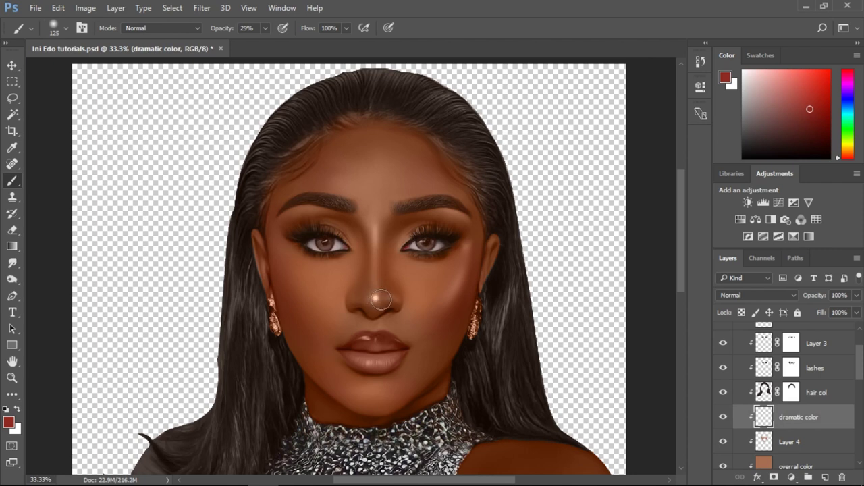
# - Paint the deep red on the tip of the nose and set the dramatic color layer's blend mode to Color
pyautogui.moveTo(380, 299)
pyautogui.mouseDown()
pyautogui.moveTo(366, 300)
pyautogui.moveTo(378, 305)
pyautogui.mouseUp()
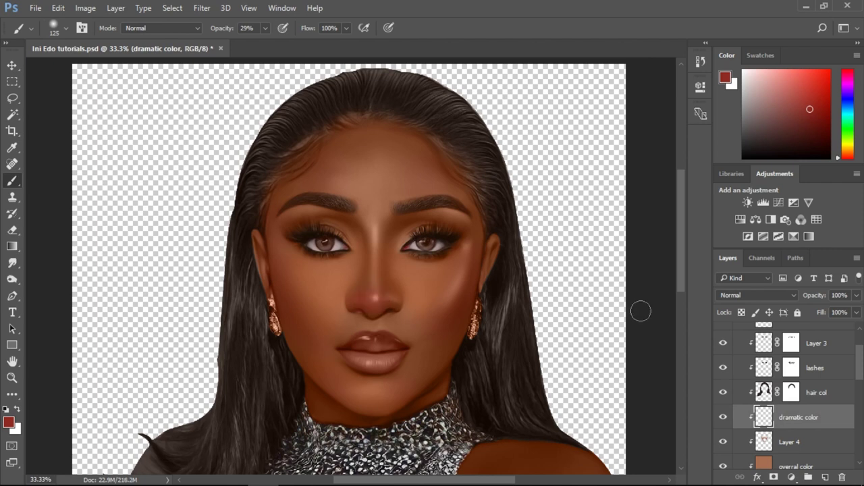
pyautogui.click(761, 291)
pyautogui.click(759, 283)
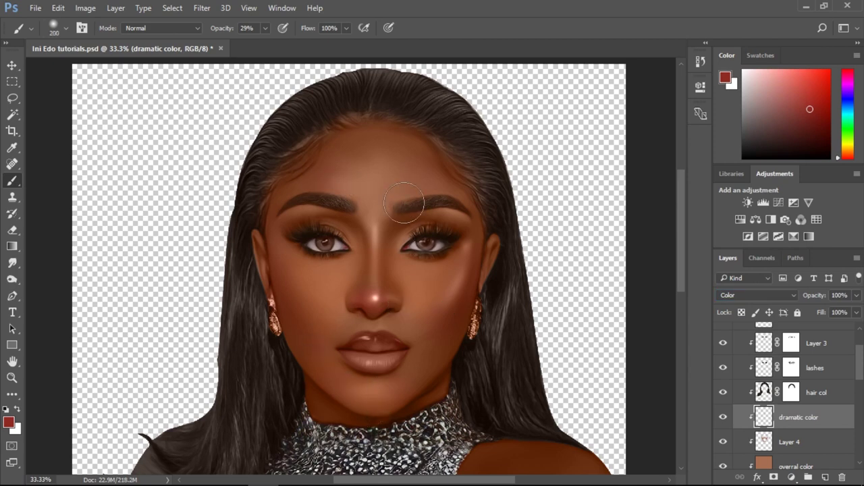
# - Adjust the brush size and paint the deep red over the forehead and cheeks on the dramatic color layer
pyautogui.press('[')
pyautogui.press('[')
pyautogui.press('[')
pyautogui.press('[')
pyautogui.press(']')
pyautogui.press(']')
pyautogui.press(']')
pyautogui.moveTo(439, 307)
pyautogui.mouseDown()
pyautogui.moveTo(461, 247)
pyautogui.moveTo(446, 317)
pyautogui.mouseUp()
# - Lower the brush opacity to 10% and lightly build up red on the lower part of the right-hand cheek
pyautogui.press('1')
pyautogui.moveTo(454, 352); pyautogui.dragTo(449, 326)
pyautogui.scroll(1, 421, 299)
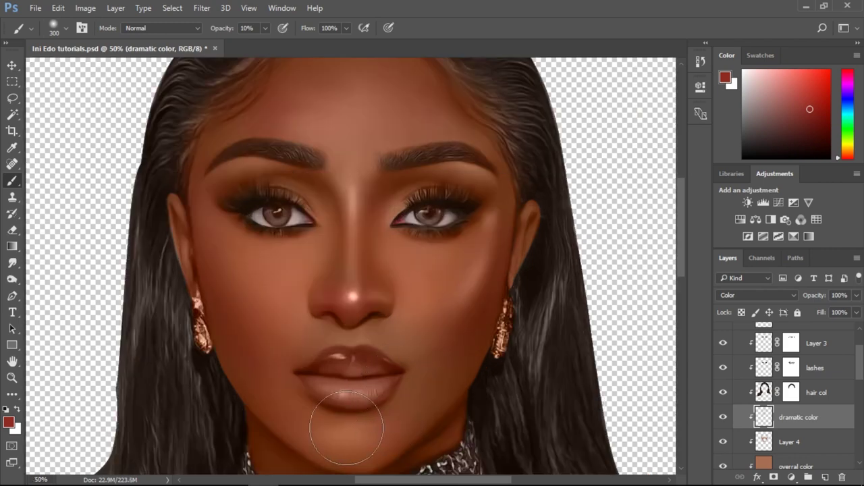
pyautogui.keyDown('alt'); pyautogui.click(408, 387); pyautogui.keyUp('alt')
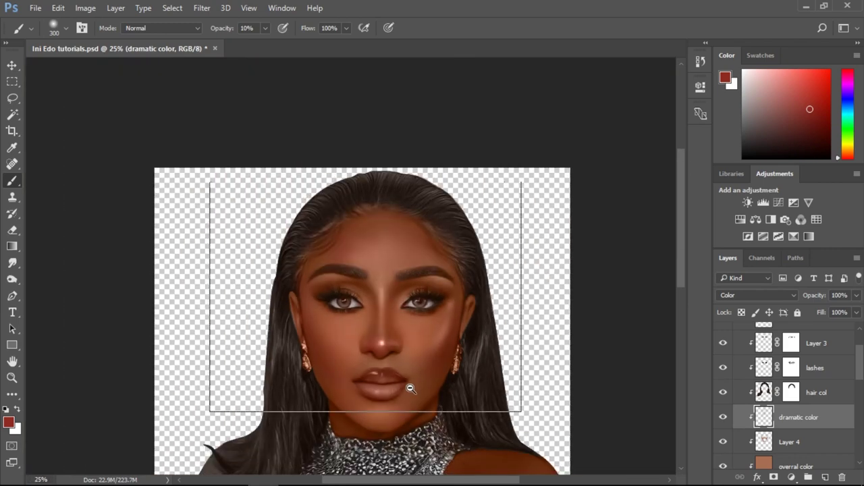
# - Compare the face with and without the two tint layers, show Layer 4 again and rename it "overay"
pyautogui.keyDown('alt'); pyautogui.click(409, 387); pyautogui.keyUp('alt')
pyautogui.moveTo(372, 275)
pyautogui.mouseDown()
pyautogui.moveTo(383, 247)
pyautogui.moveTo(356, 237)
pyautogui.moveTo(366, 268)
pyautogui.mouseUp()
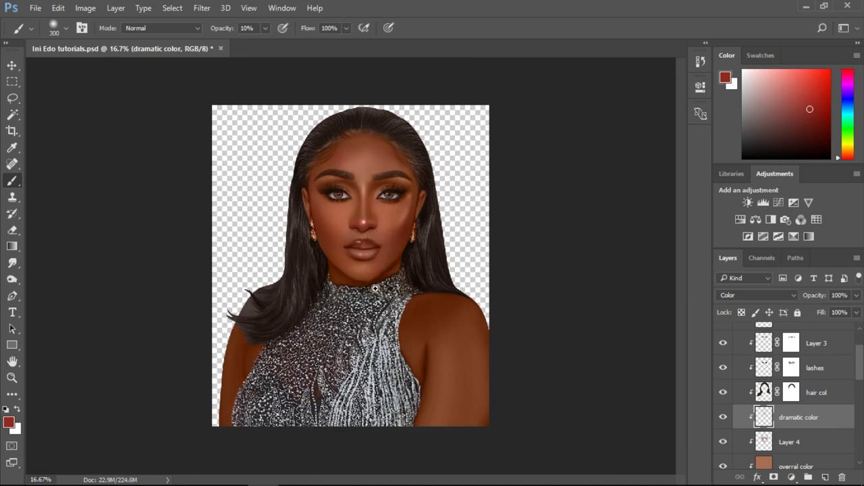
pyautogui.hotkey('ctrl', '+')
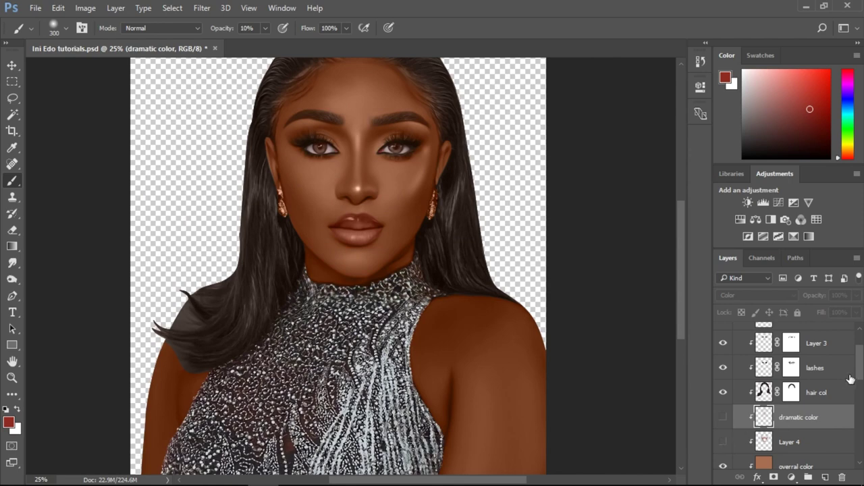
pyautogui.moveTo(678, 281); pyautogui.dragTo(675, 260)
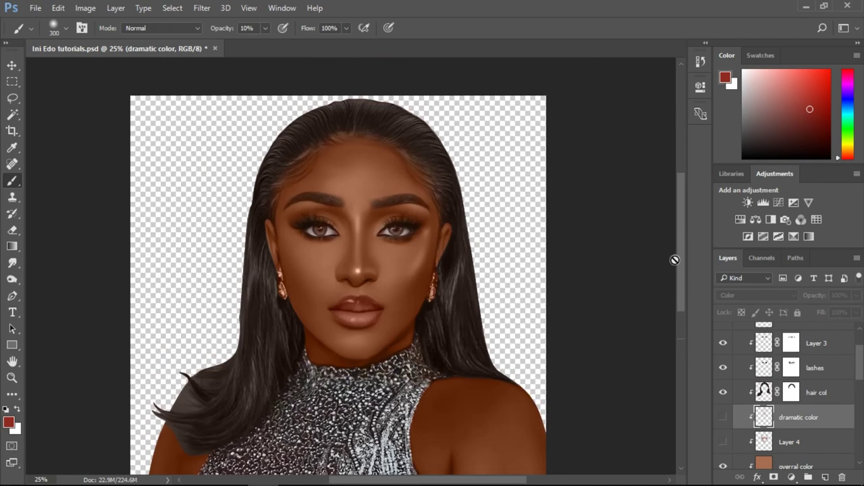
pyautogui.click(724, 443)
pyautogui.doubleClick(787, 443)
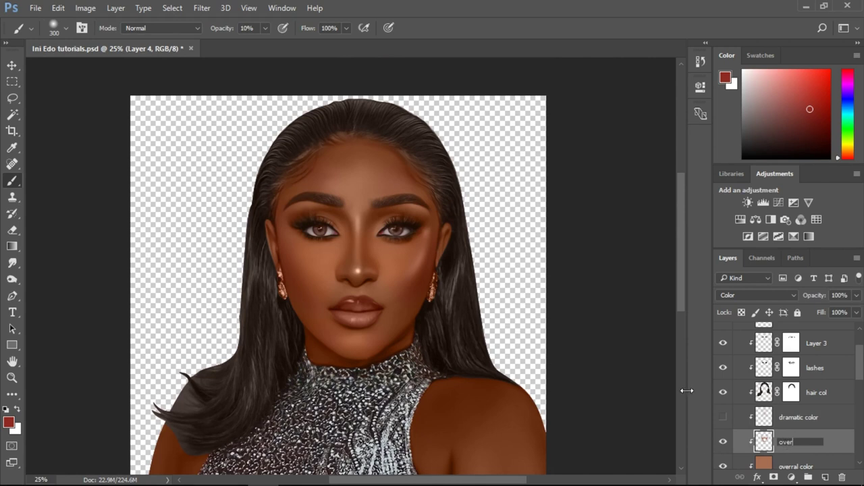
pyautogui.click(798, 422)
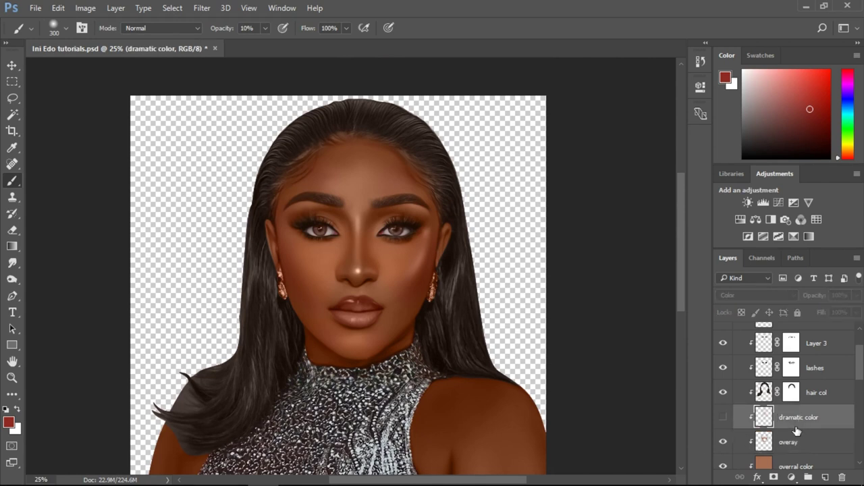
# - Lower the opacity of the overay layer to 70% and of the dramatic color layer to 72%
pyautogui.click(792, 447)
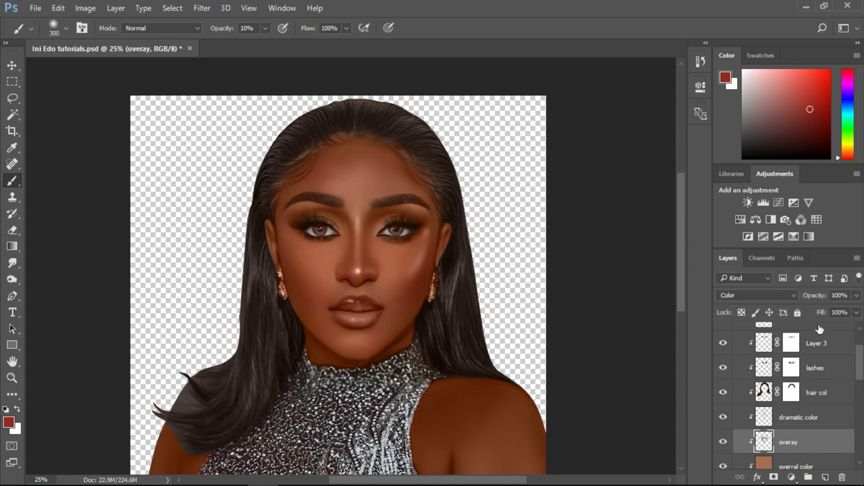
pyautogui.moveTo(819, 299); pyautogui.dragTo(805, 299)
pyautogui.click(801, 420)
pyautogui.moveTo(817, 299); pyautogui.dragTo(799, 299)
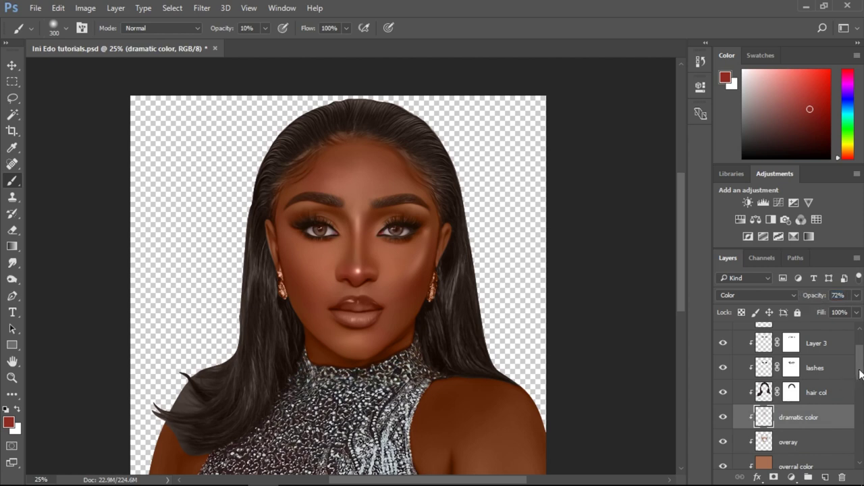
# - Reduce the brush size to 80, sample a reddish brown from the original upper lip and make Layer 2 active and visible
pyautogui.moveTo(861, 375); pyautogui.dragTo(849, 391)
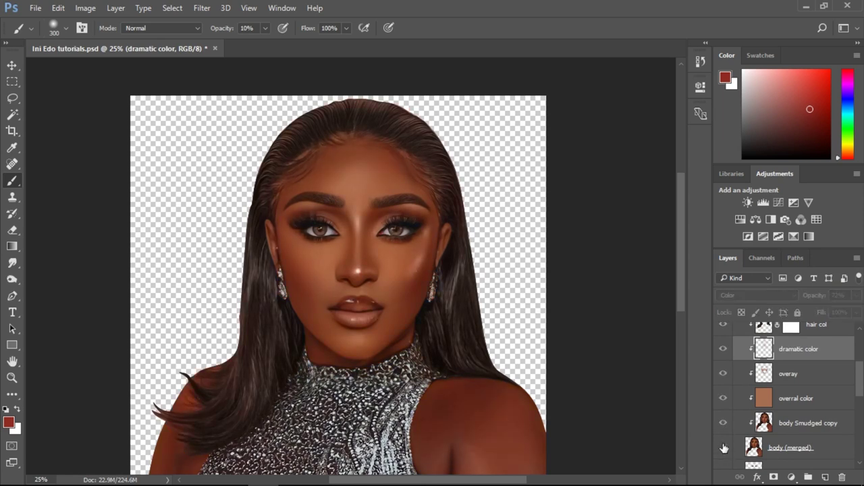
pyautogui.scroll(2, 863, 395)
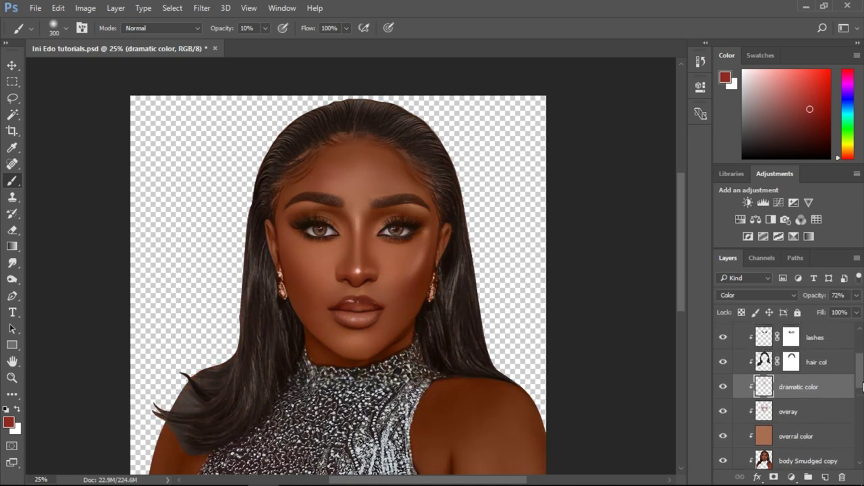
pyautogui.click(788, 414)
pyautogui.press('[')
pyautogui.press('[')
pyautogui.press('[')
pyautogui.press('[')
pyautogui.press('[')
pyautogui.press('[')
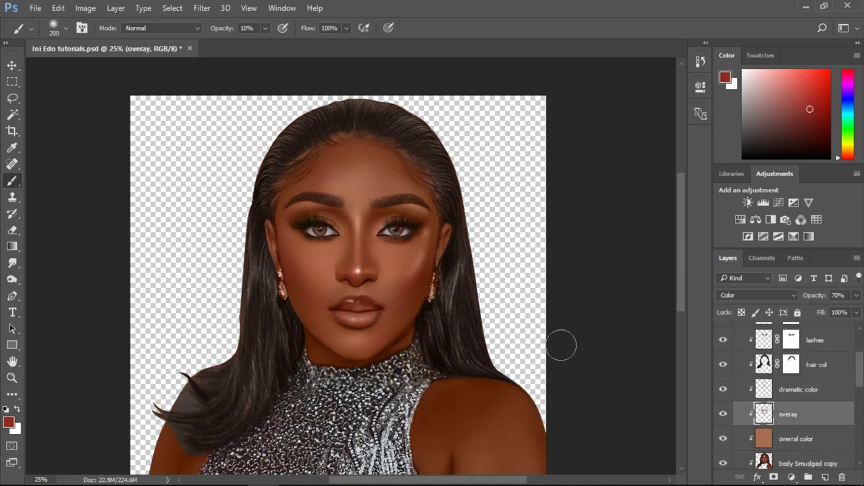
pyautogui.keyDown('ctrl'); pyautogui.click(396, 328); pyautogui.keyUp('ctrl')
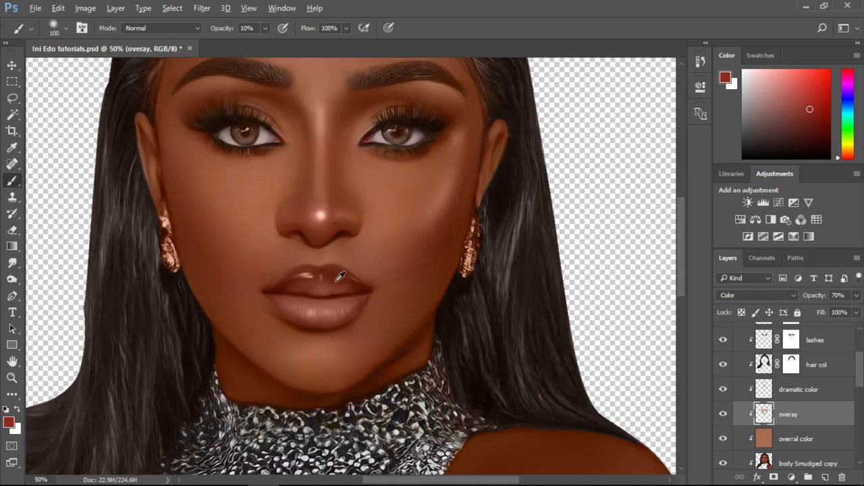
pyautogui.keyDown('alt'); pyautogui.click(341, 276); pyautogui.keyUp('alt')
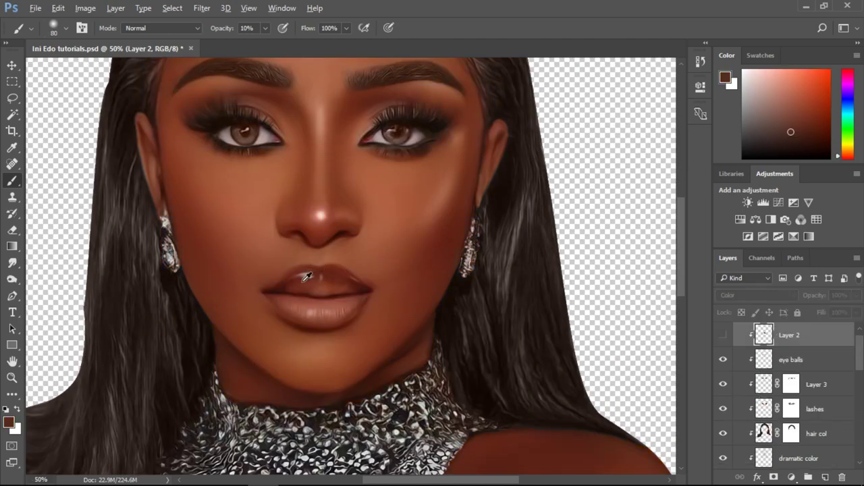
pyautogui.keyDown('alt'); pyautogui.click(307, 276); pyautogui.keyUp('alt')
pyautogui.click(722, 335)
pyautogui.scroll(-3, 859, 348)
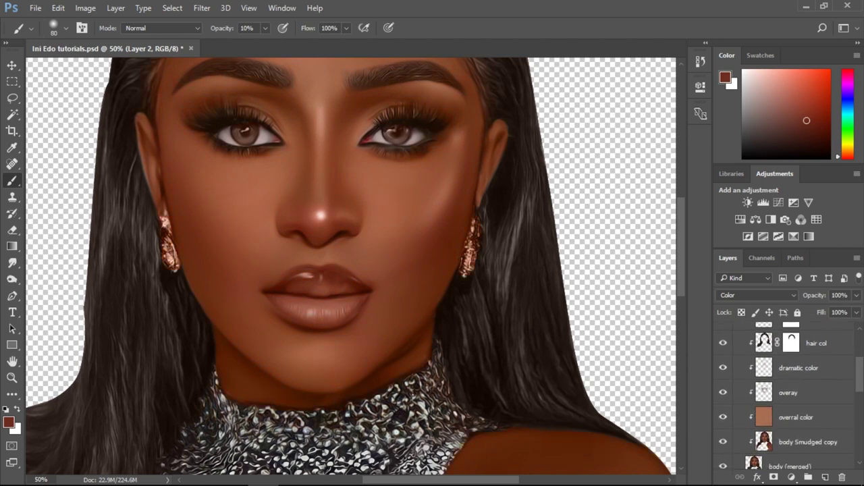
pyautogui.scroll(3, 860, 386)
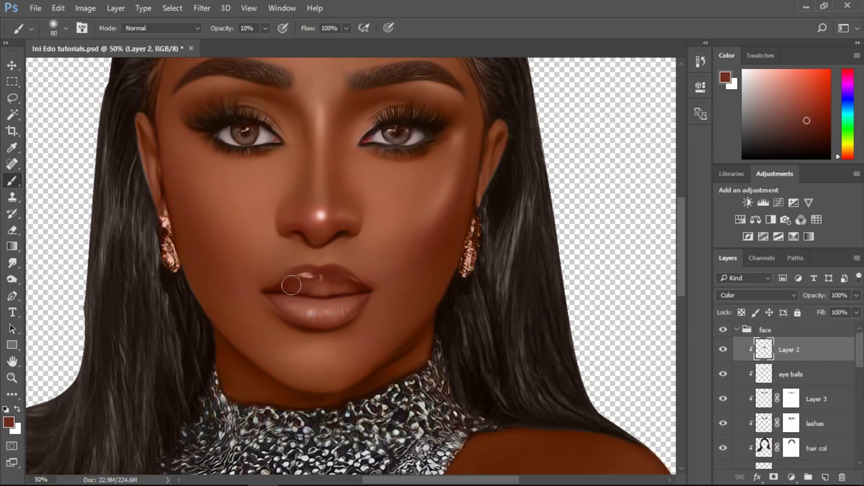
# - Paint the sampled reddish brown over the upper lip on Layer 2, raising the brush opacity to 54%, and compare with overral color hidden
pyautogui.moveTo(299, 284)
pyautogui.mouseDown()
pyautogui.moveTo(343, 281)
pyautogui.moveTo(282, 289)
pyautogui.moveTo(338, 280)
pyautogui.mouseUp()
pyautogui.moveTo(223, 26); pyautogui.dragTo(236, 26)
pyautogui.moveTo(289, 281)
pyautogui.mouseDown()
pyautogui.moveTo(342, 283)
pyautogui.moveTo(336, 277)
pyautogui.mouseUp()
pyautogui.moveTo(228, 30); pyautogui.dragTo(247, 29)
pyautogui.moveTo(315, 295)
pyautogui.mouseDown()
pyautogui.moveTo(312, 276)
pyautogui.moveTo(358, 286)
pyautogui.mouseUp()
pyautogui.moveTo(862, 359); pyautogui.dragTo(861, 389)
pyautogui.click(724, 405)
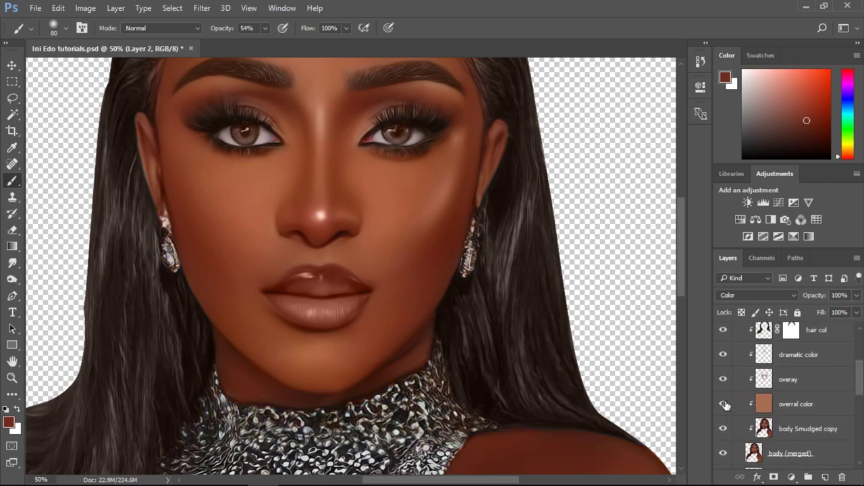
pyautogui.click(724, 405)
pyautogui.scroll(4, 861, 352)
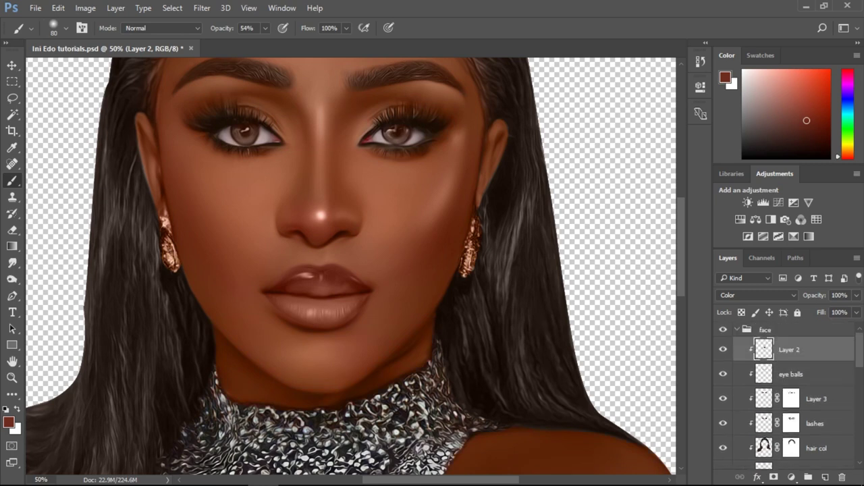
# - Pick a stronger red and tint the lower lip on Layer 2 with a size 70 brush, lowering the brush opacity to 32%
pyautogui.moveTo(841, 158); pyautogui.dragTo(841, 157)
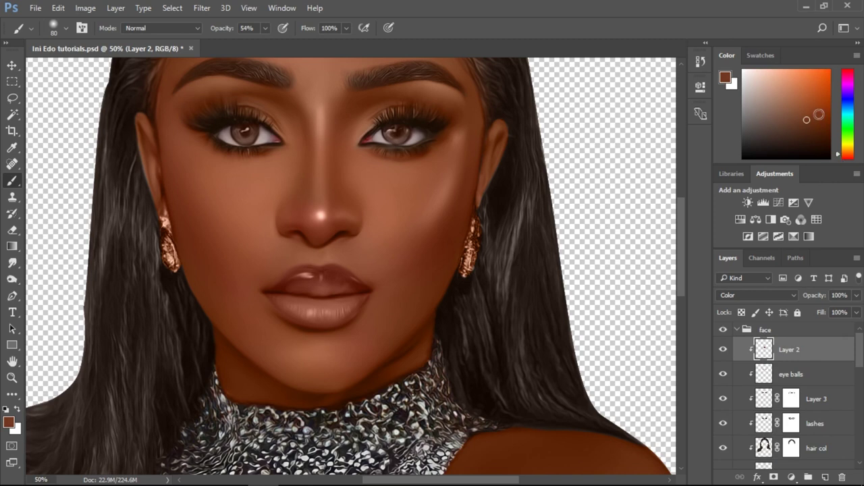
pyautogui.moveTo(806, 120); pyautogui.dragTo(816, 102)
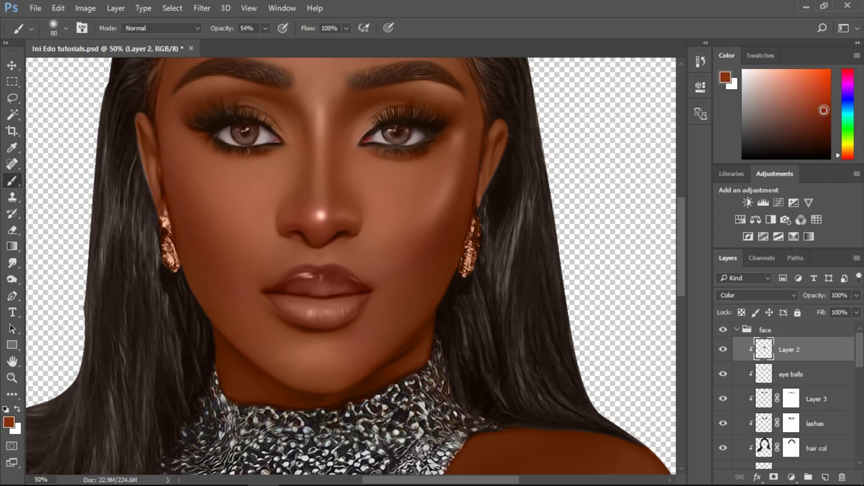
pyautogui.click(848, 69)
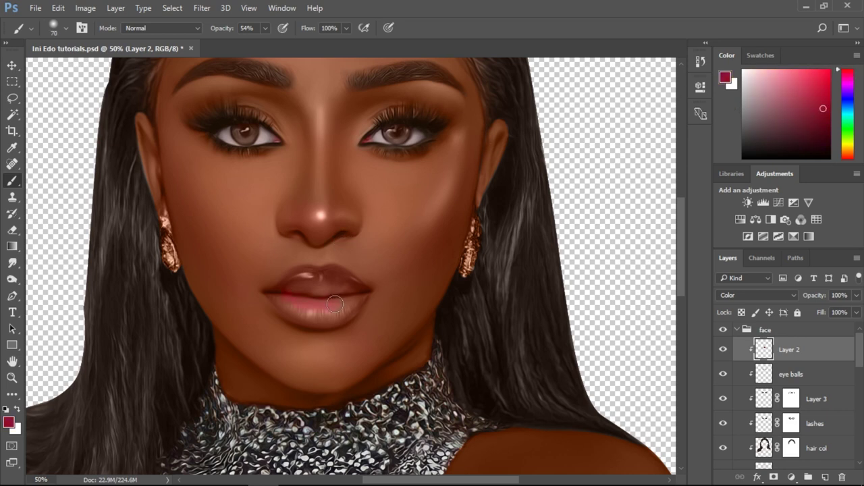
pyautogui.moveTo(222, 29); pyautogui.dragTo(208, 32)
pyautogui.click(807, 107)
pyautogui.moveTo(856, 143); pyautogui.dragTo(852, 175)
pyautogui.hotkey('ctrl', '-')
pyautogui.hotkey('ctrl', '-')
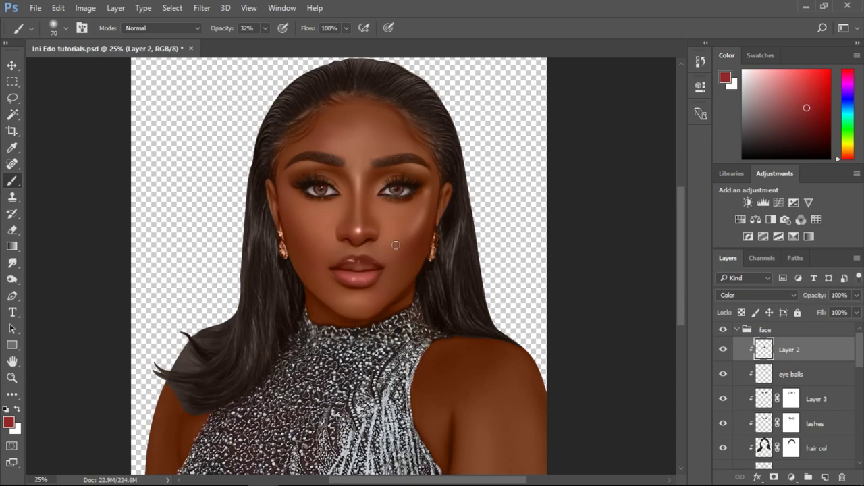
# - Check the whole portrait and save the document
pyautogui.keyDown('ctrl'); pyautogui.keyDown('alt'); pyautogui.click(394, 199); pyautogui.keyUp('alt'); pyautogui.keyUp('ctrl')
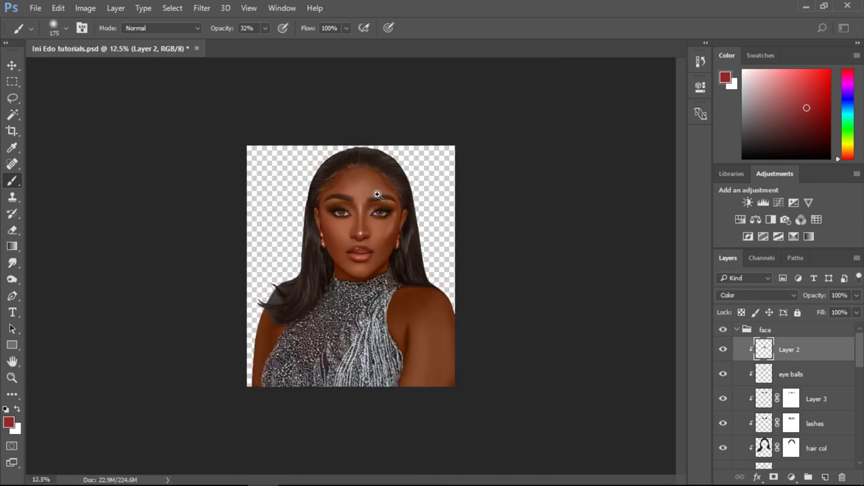
pyautogui.moveTo(377, 195); pyautogui.dragTo(377, 195)
pyautogui.hotkey('ctrl', 's')
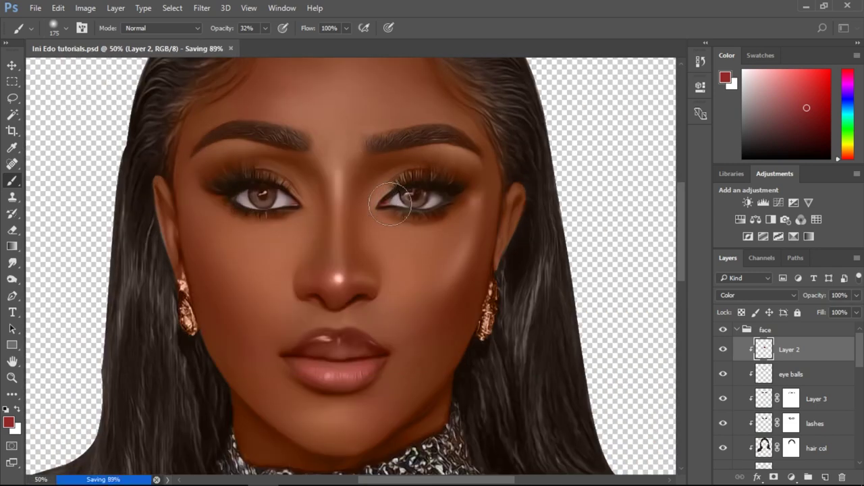
pyautogui.moveTo(383, 123); pyautogui.dragTo(400, 132)
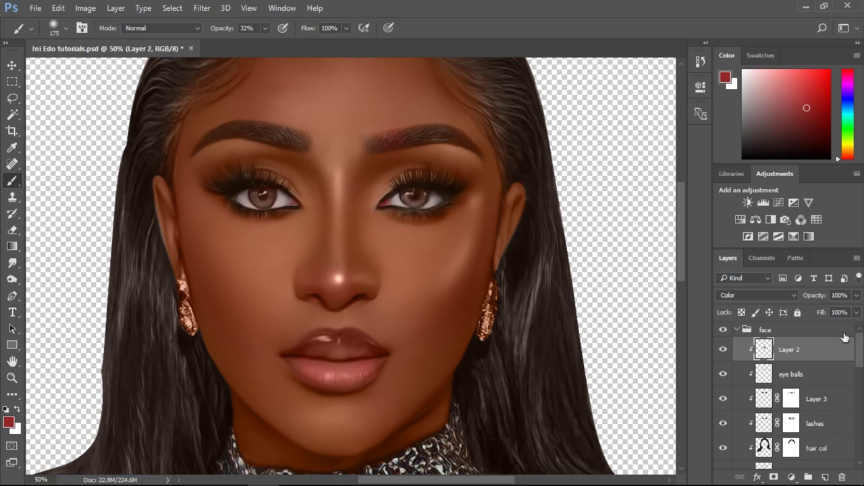
pyautogui.scroll(3, 682, 247)
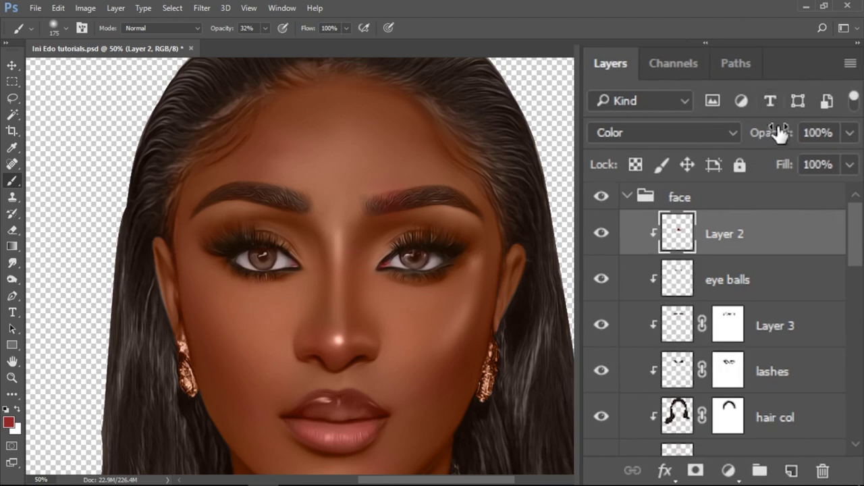
pyautogui.click(814, 271)
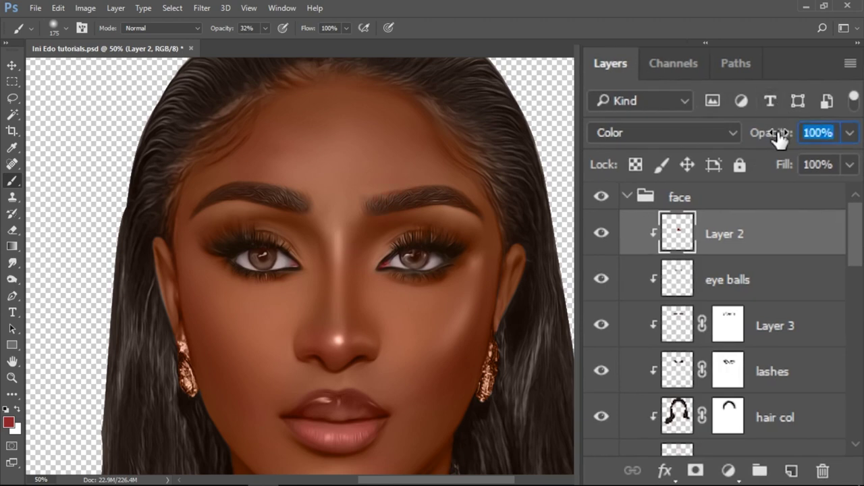
pyautogui.press('Return')
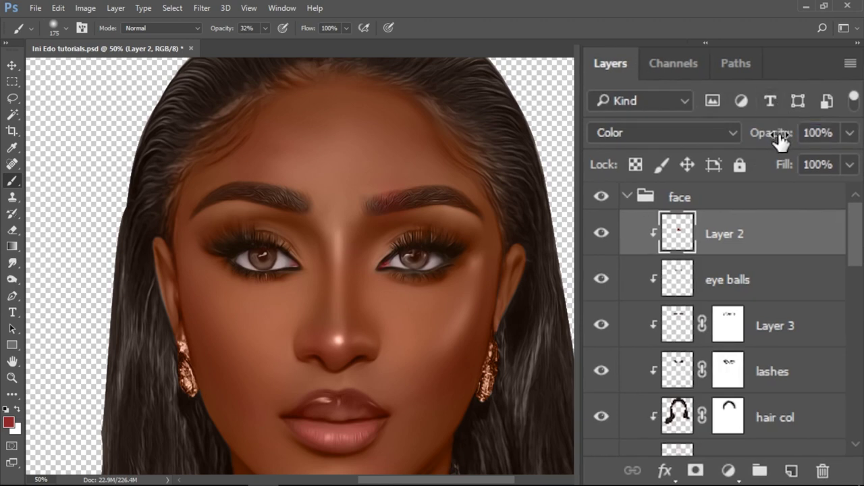
pyautogui.moveTo(780, 140); pyautogui.dragTo(740, 134)
pyautogui.moveTo(672, 235); pyautogui.dragTo(669, 241)
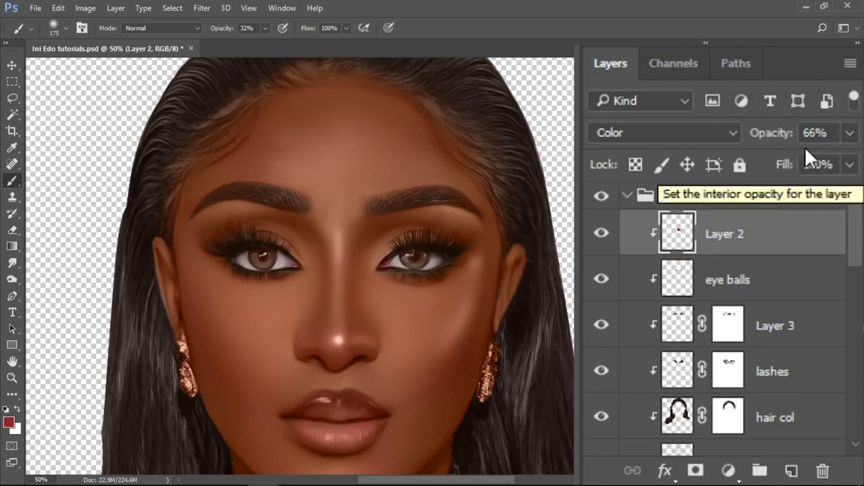
pyautogui.moveTo(781, 131); pyautogui.dragTo(811, 131)
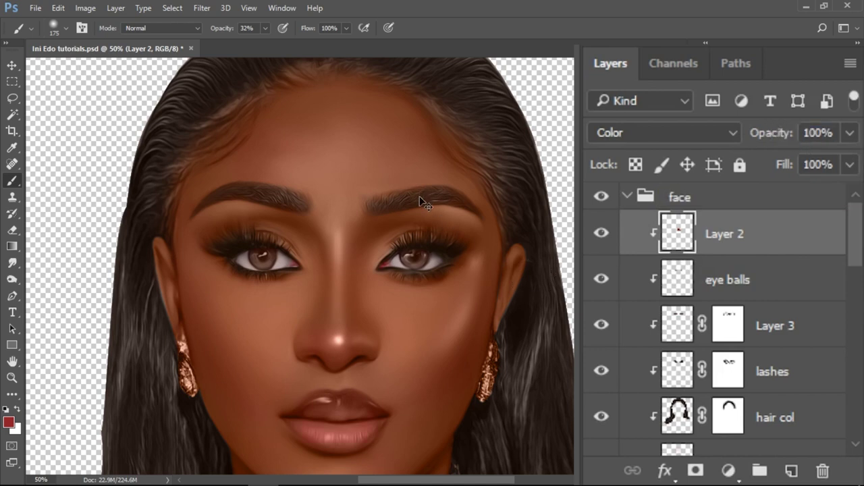
# - Lower the opacity of the eyebrow colour layer, Layer 3, to 68% and check it against the whole portrait
pyautogui.hotkey('alt', '[')
pyautogui.hotkey('alt', '[')
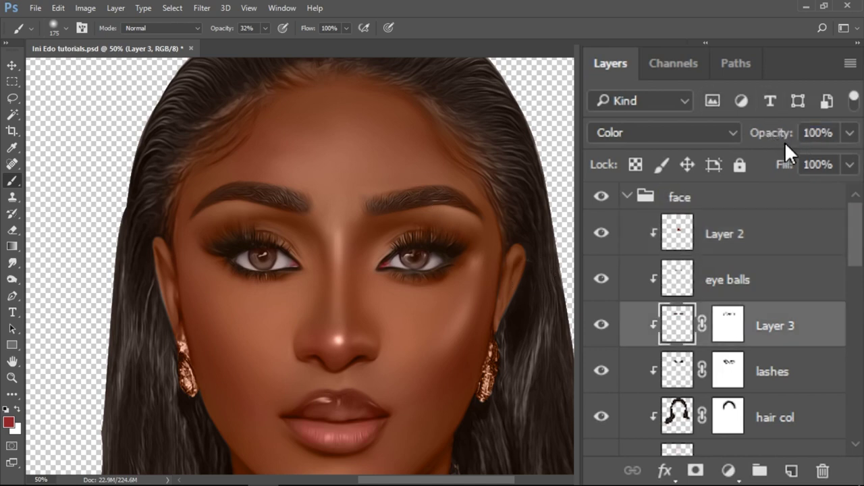
pyautogui.moveTo(785, 142); pyautogui.dragTo(753, 135)
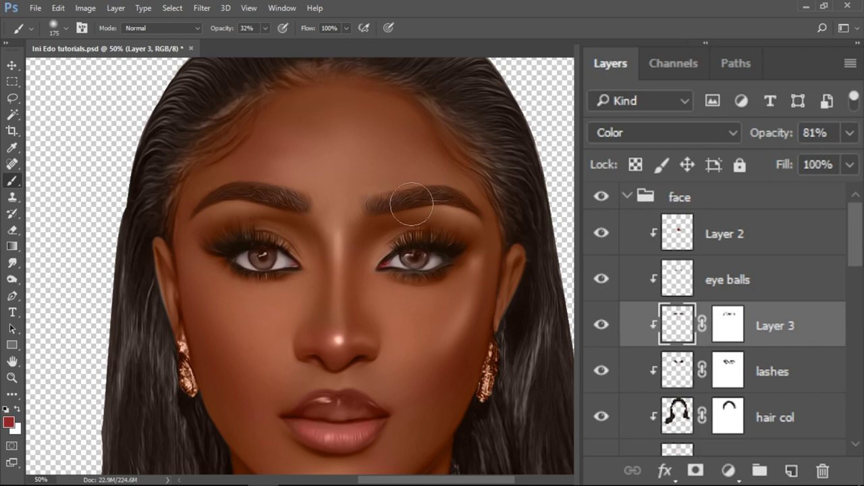
pyautogui.moveTo(774, 131); pyautogui.dragTo(766, 137)
pyautogui.keyDown('ctrl'); pyautogui.click(389, 195); pyautogui.keyUp('ctrl')
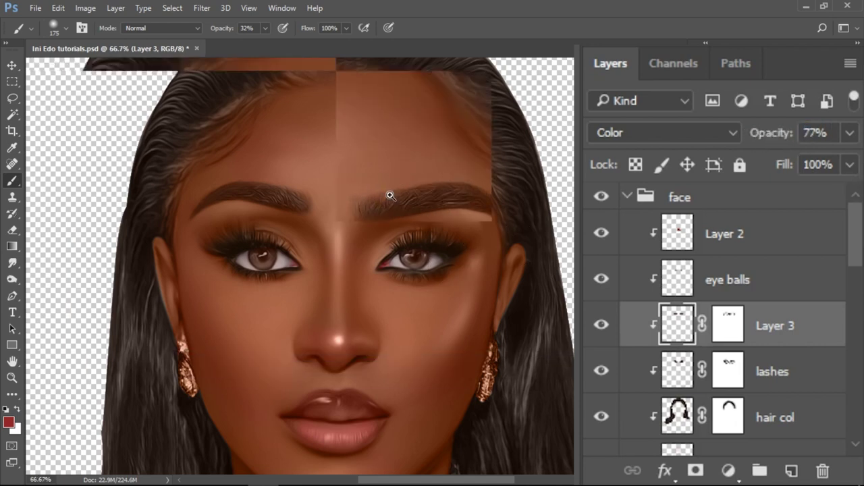
pyautogui.moveTo(768, 139)
pyautogui.mouseDown()
pyautogui.moveTo(825, 135)
pyautogui.moveTo(745, 145)
pyautogui.moveTo(782, 145)
pyautogui.mouseUp()
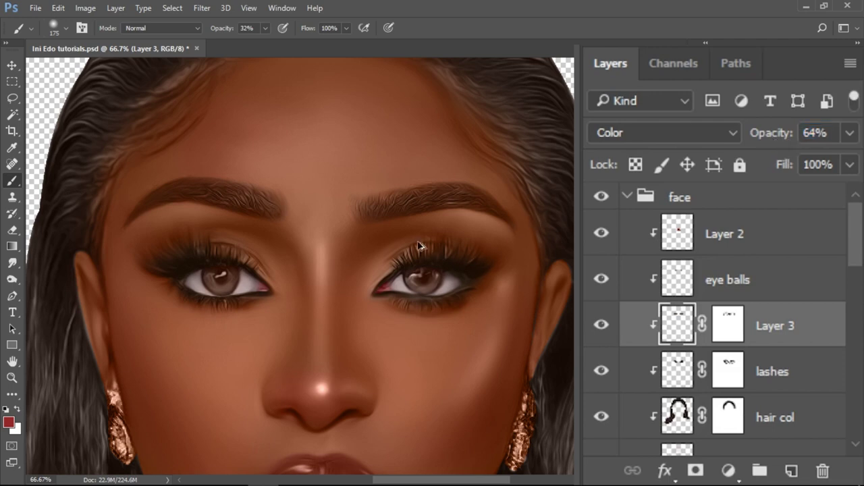
pyautogui.scroll(-2, 403, 237)
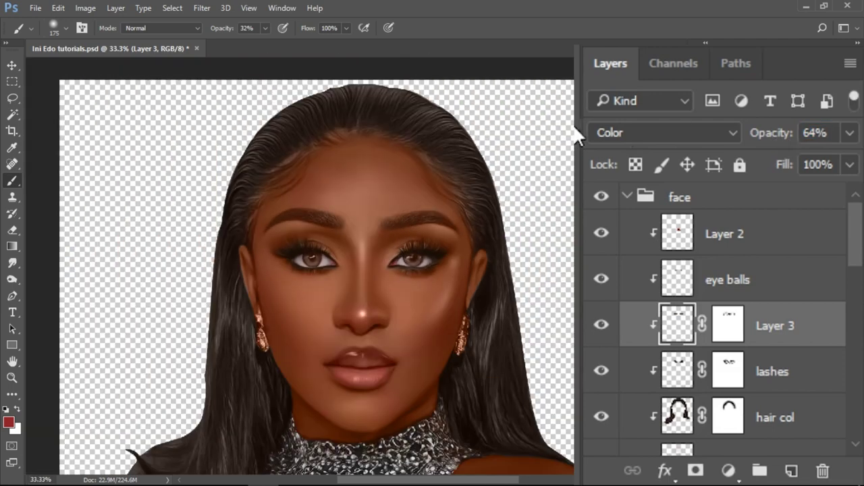
pyautogui.moveTo(770, 136); pyautogui.dragTo(774, 135)
pyautogui.scroll(-1, 499, 193)
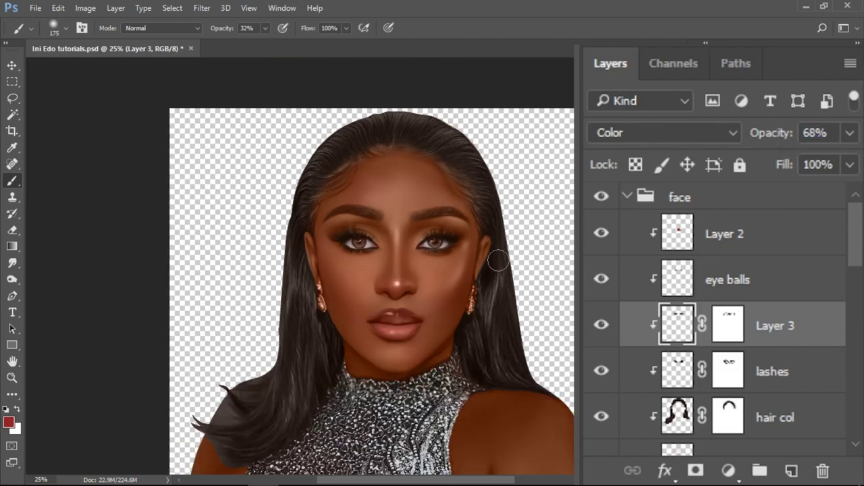
pyautogui.scroll(-1, 434, 272)
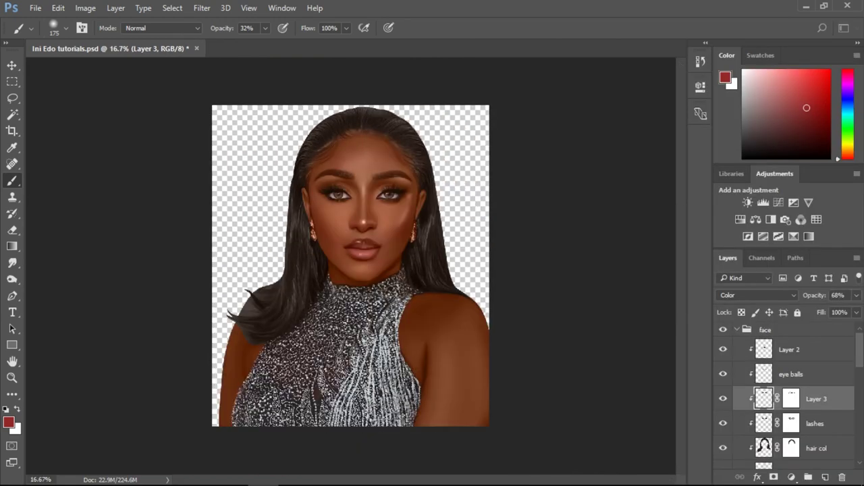
# - Select the hair col layer, sample the shoulder's brown and paint it over the grey skin around the curled hair ends
pyautogui.keyDown('ctrl'); pyautogui.click(260, 318); pyautogui.keyUp('ctrl')
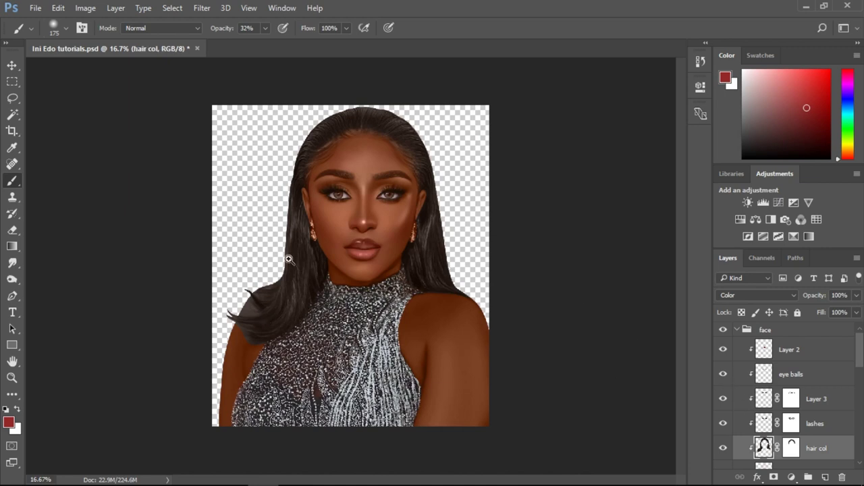
pyautogui.scroll(1, 288, 259)
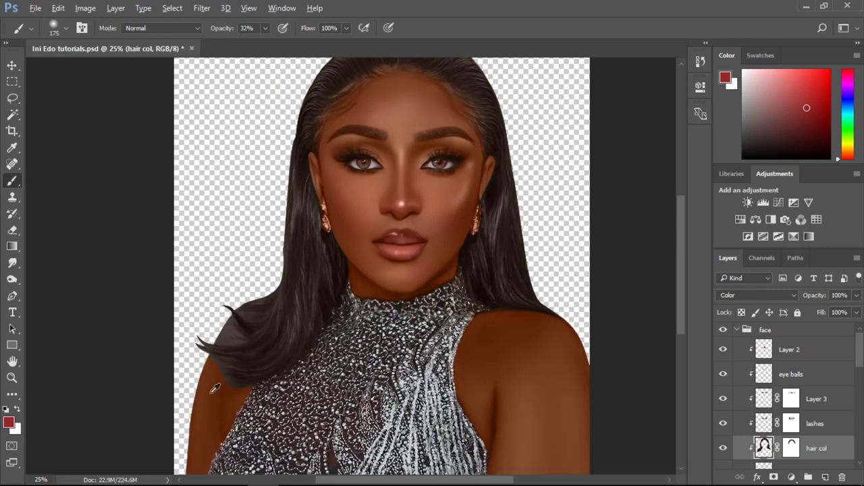
pyautogui.keyDown('alt'); pyautogui.click(215, 389); pyautogui.keyUp('alt')
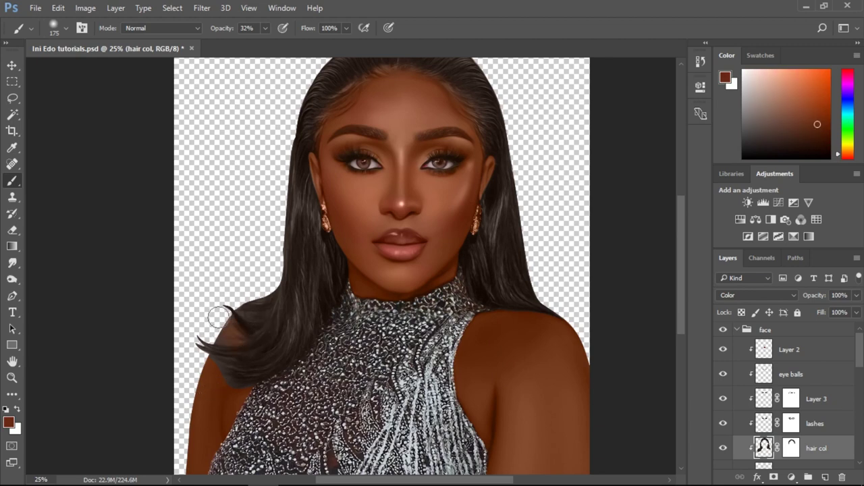
pyautogui.press('[')
pyautogui.press('[')
pyautogui.press(']')
pyautogui.press(']')
pyautogui.press(']')
pyautogui.press(']')
pyautogui.moveTo(292, 351); pyautogui.dragTo(192, 349)
# - Even out the skin tint around the hair ends on hair col with a size 250 brush at 40% opacity, checking the whole portrait
pyautogui.press('[')
pyautogui.press('[')
pyautogui.press(']')
pyautogui.press(']')
pyautogui.press(']')
pyautogui.keyDown('ctrl'); pyautogui.keyDown('alt'); pyautogui.click(309, 328); pyautogui.keyUp('alt'); pyautogui.keyUp('ctrl')
pyautogui.keyDown('ctrl'); pyautogui.keyDown('alt'); pyautogui.click(332, 280); pyautogui.keyUp('alt'); pyautogui.keyUp('ctrl')
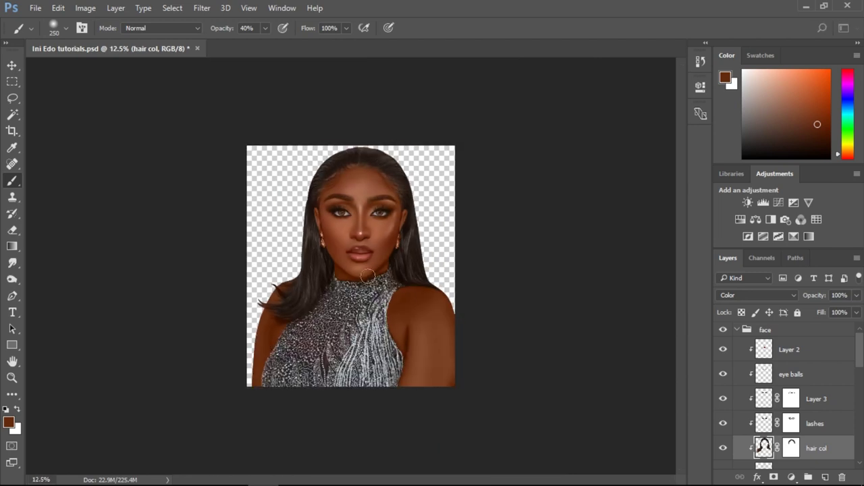
pyautogui.keyDown('ctrl'); pyautogui.click(331, 278); pyautogui.keyUp('ctrl')
pyautogui.keyDown('ctrl'); pyautogui.click(331, 278); pyautogui.keyUp('ctrl')
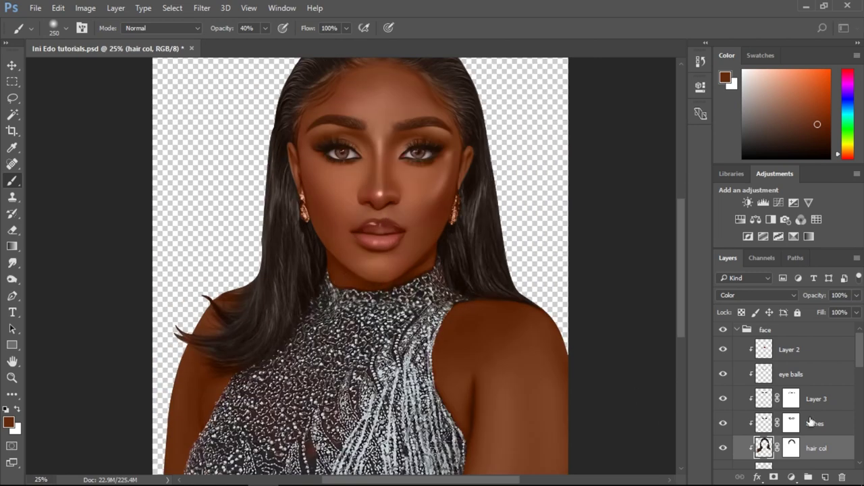
# - Select the overay layer, pick a deep red and tint the fully visible bare arm with a size 600 brush at 40% opacity
pyautogui.moveTo(863, 365); pyautogui.dragTo(862, 380)
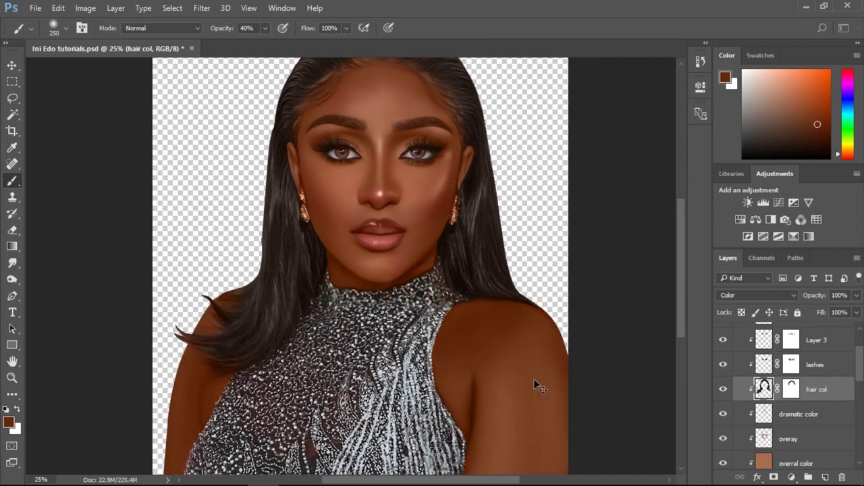
pyautogui.keyDown('ctrl'); pyautogui.keyDown('alt'); pyautogui.click(518, 359); pyautogui.keyUp('alt'); pyautogui.keyUp('ctrl')
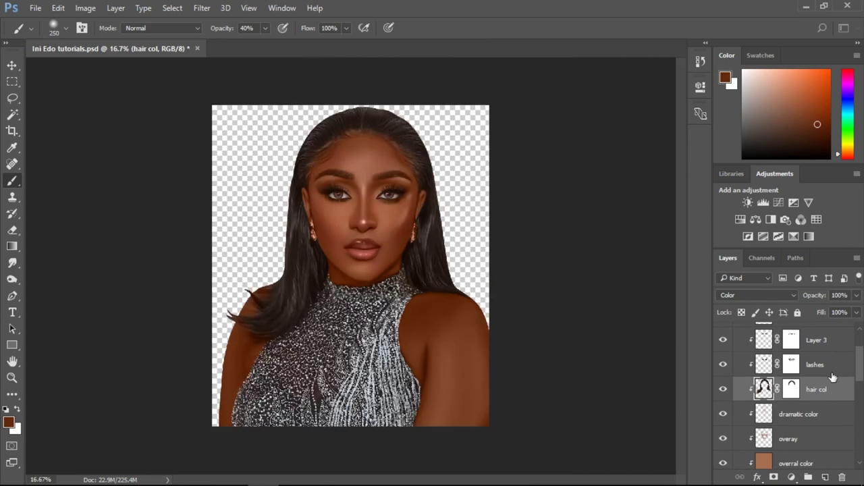
pyautogui.moveTo(861, 374)
pyautogui.mouseDown()
pyautogui.moveTo(861, 400)
pyautogui.moveTo(861, 388)
pyautogui.mouseUp()
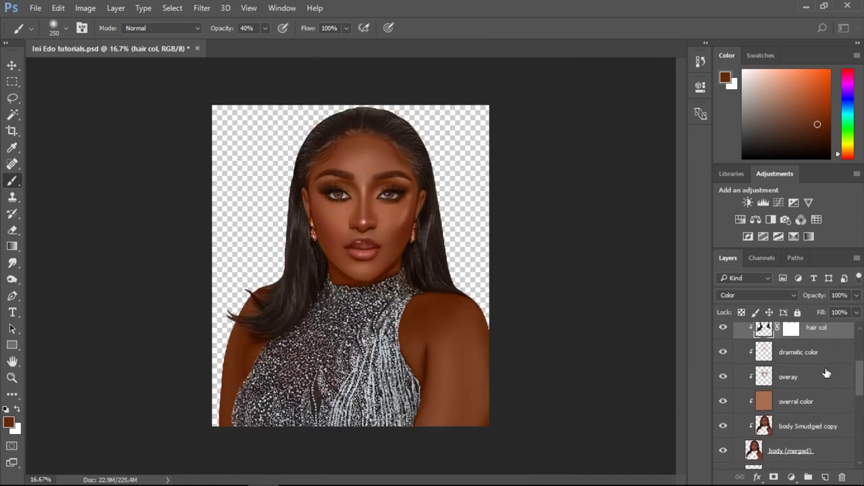
pyautogui.click(824, 376)
pyautogui.click(825, 353)
pyautogui.click(820, 378)
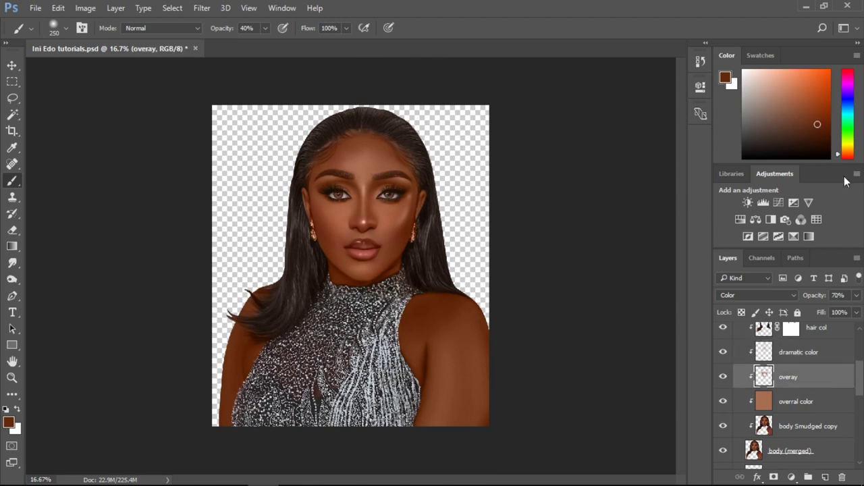
pyautogui.moveTo(843, 158); pyautogui.dragTo(844, 163)
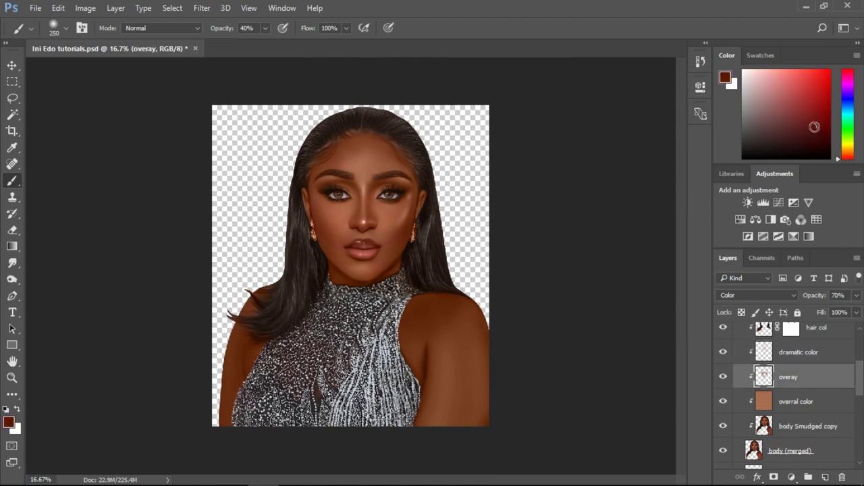
pyautogui.click(821, 118)
pyautogui.press(']')
pyautogui.press(']')
pyautogui.press(']')
pyautogui.press(']')
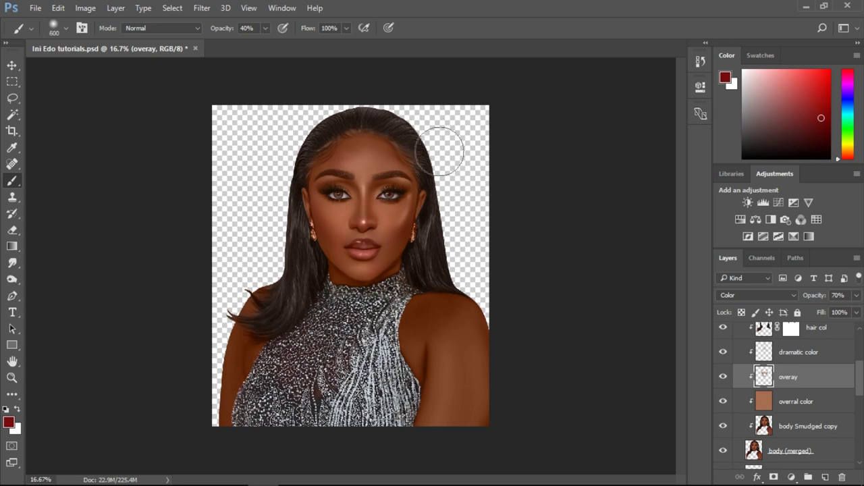
pyautogui.moveTo(435, 292)
pyautogui.mouseDown()
pyautogui.moveTo(460, 291)
pyautogui.moveTo(484, 444)
pyautogui.mouseUp()
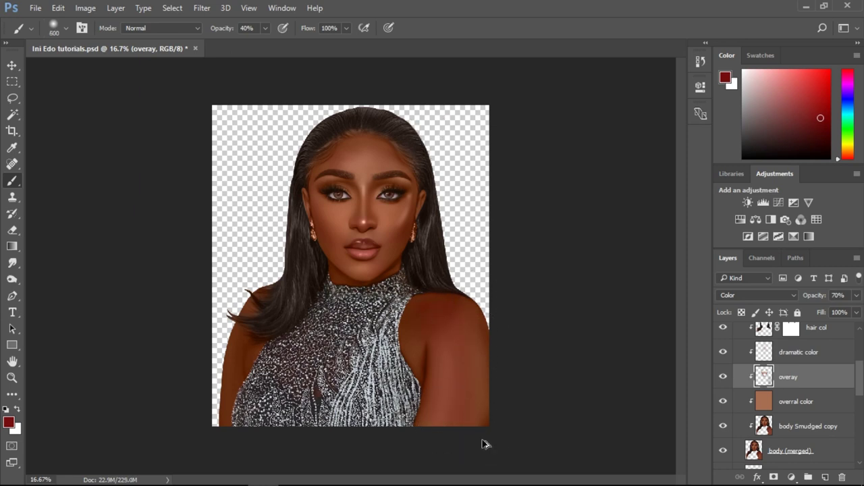
# - Softly tint both arms on overay with a size 800 brush at 20% opacity and save the document
pyautogui.press(']')
pyautogui.press(']')
pyautogui.moveTo(423, 280)
pyautogui.mouseDown()
pyautogui.moveTo(414, 405)
pyautogui.moveTo(470, 430)
pyautogui.moveTo(402, 404)
pyautogui.mouseUp()
pyautogui.moveTo(228, 336)
pyautogui.mouseDown()
pyautogui.moveTo(243, 349)
pyautogui.moveTo(245, 331)
pyautogui.mouseUp()
pyautogui.hotkey('ctrl', '-')
pyautogui.hotkey('ctrl', 's')
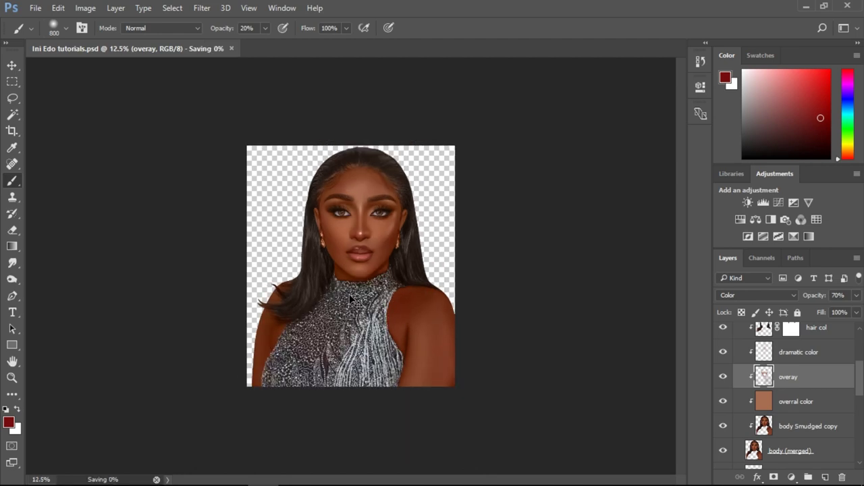
# - Duplicate the body Smudged copy layer and clip the duplicate to the layers below
pyautogui.scroll(2, 348, 311)
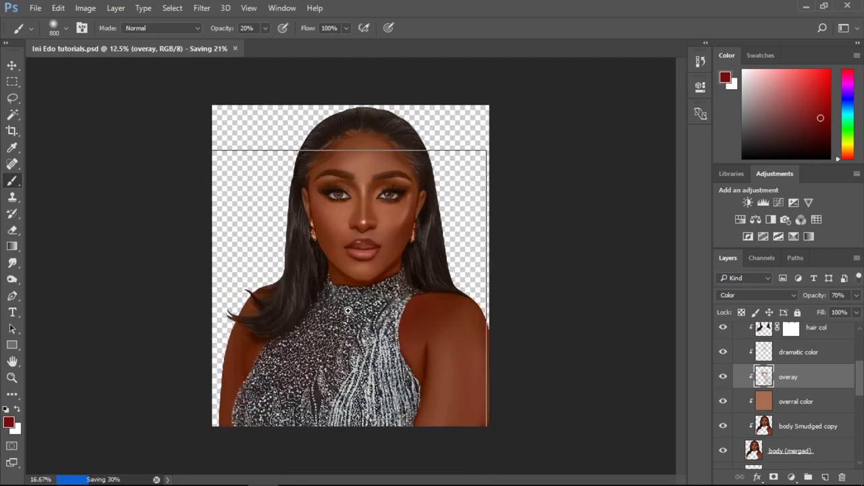
pyautogui.keyDown('ctrl'); pyautogui.click(375, 350); pyautogui.keyUp('ctrl')
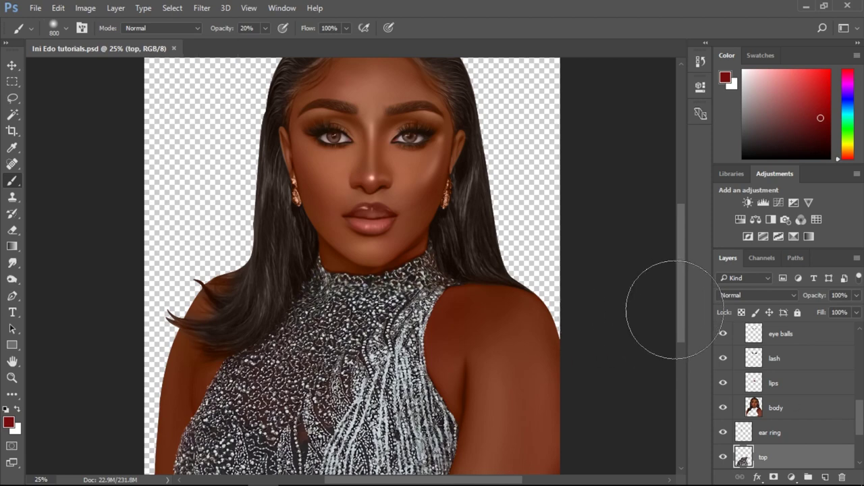
pyautogui.scroll(2, 679, 309)
pyautogui.moveTo(680, 308); pyautogui.dragTo(690, 284)
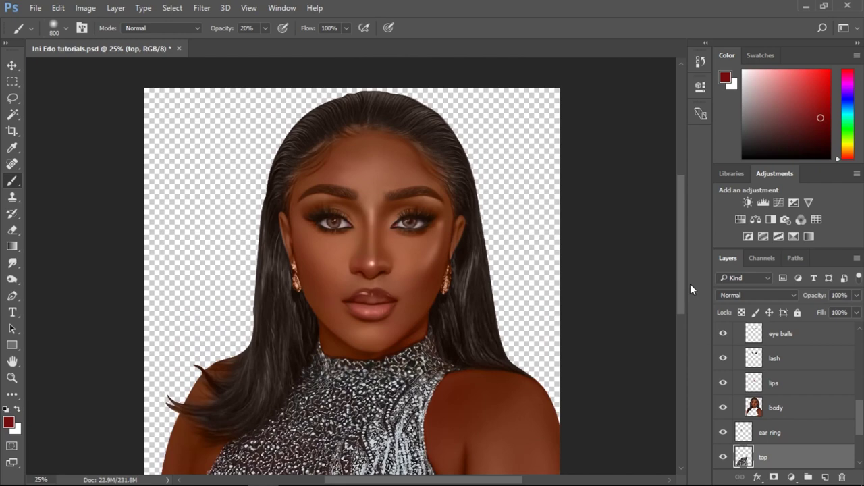
pyautogui.click(364, 172)
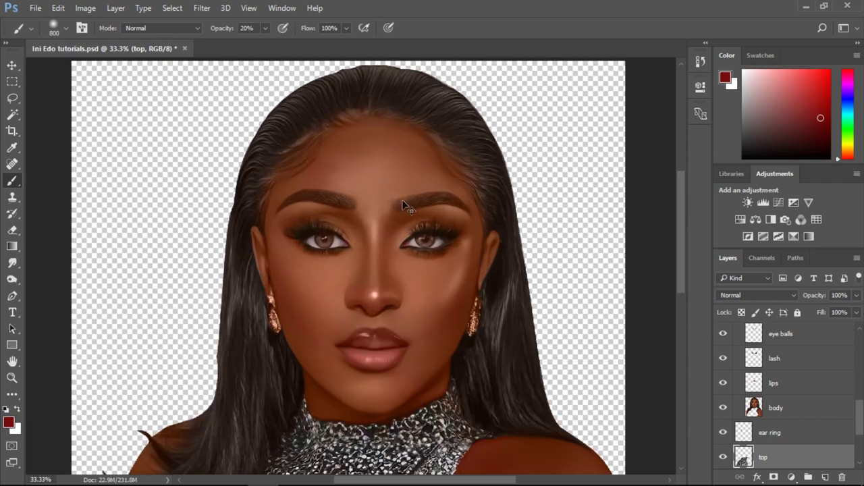
pyautogui.keyDown('ctrl'); pyautogui.click(439, 307); pyautogui.keyUp('ctrl')
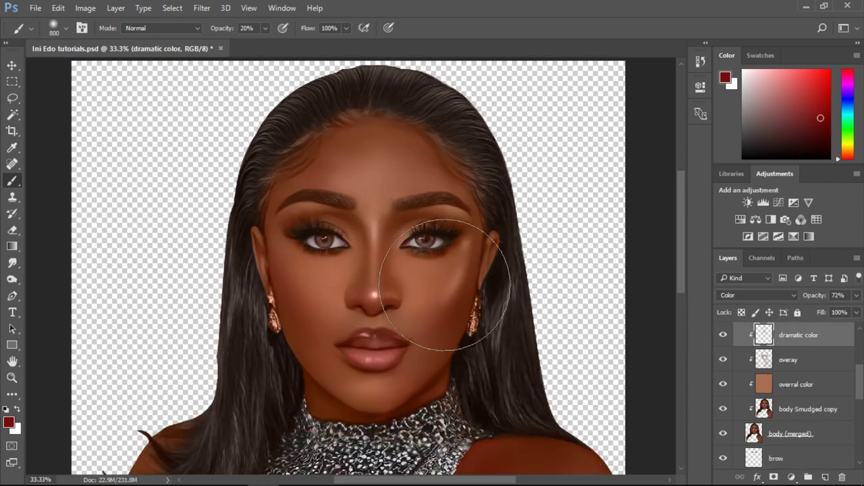
pyautogui.click(788, 413)
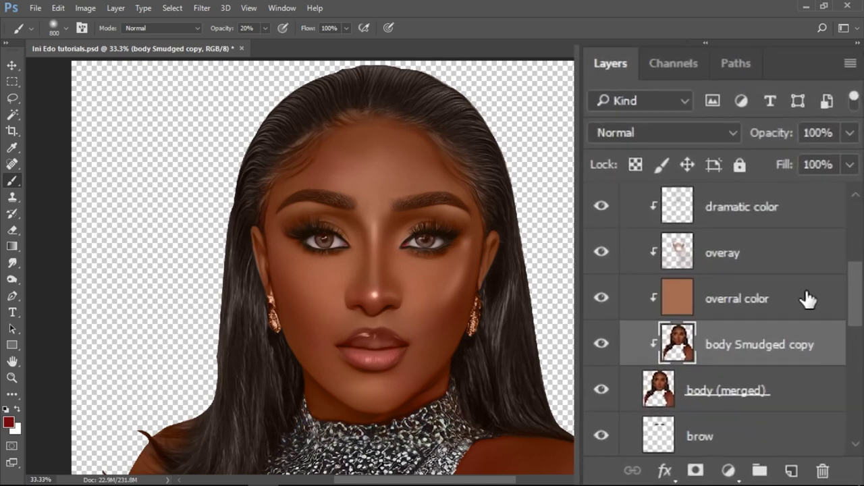
pyautogui.hotkey('ctrl', 'j')
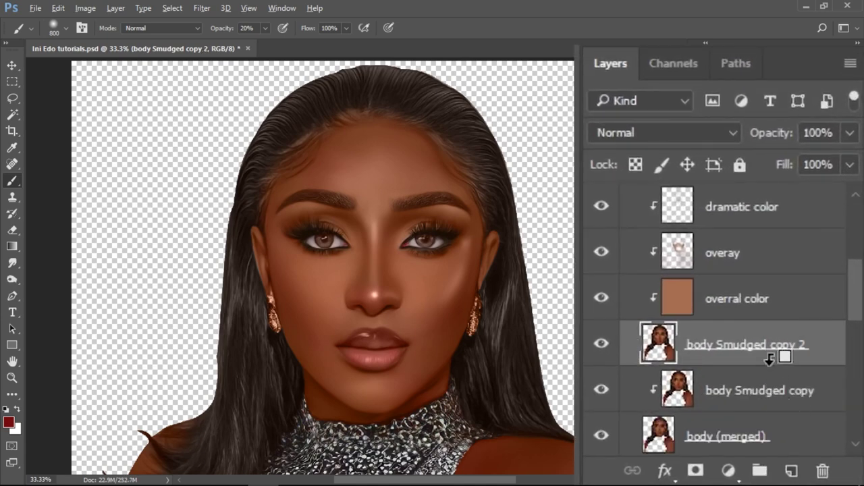
pyautogui.keyDown('alt'); pyautogui.click(769, 360); pyautogui.keyUp('alt')
# - Rename the clipped duplicate as high layer
pyautogui.doubleClick(770, 345)
pyautogui.write('hi')
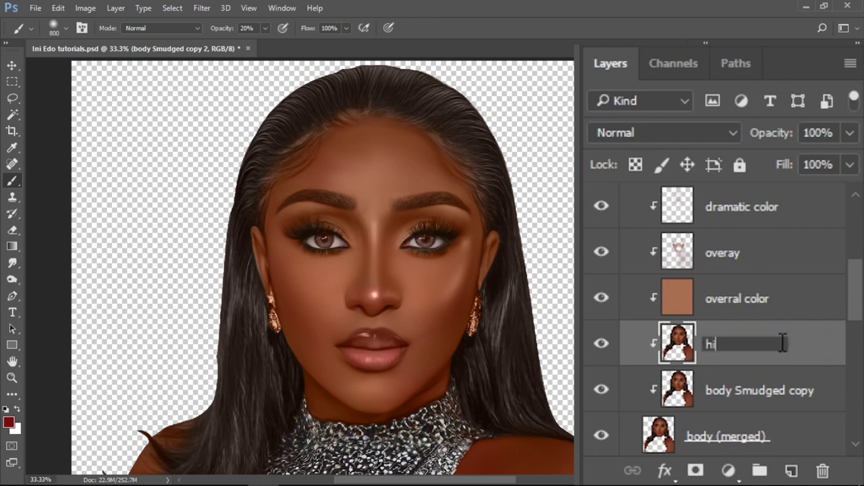
pyautogui.write('gh layer')
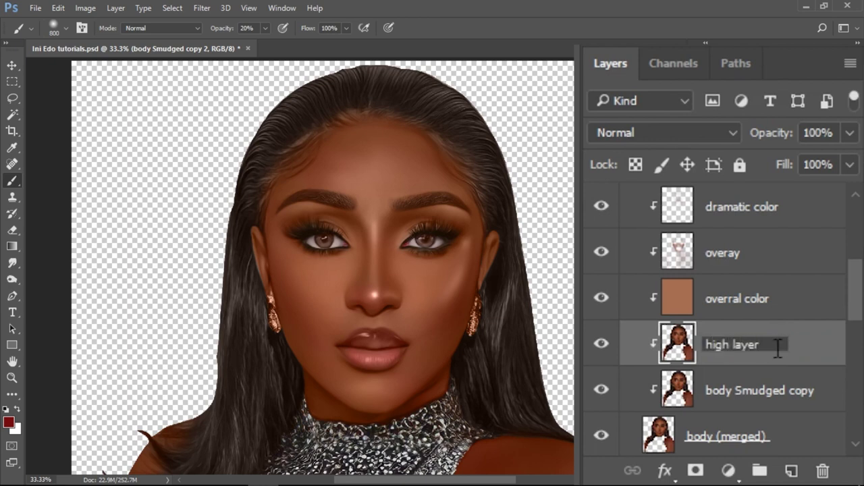
pyautogui.click(766, 316)
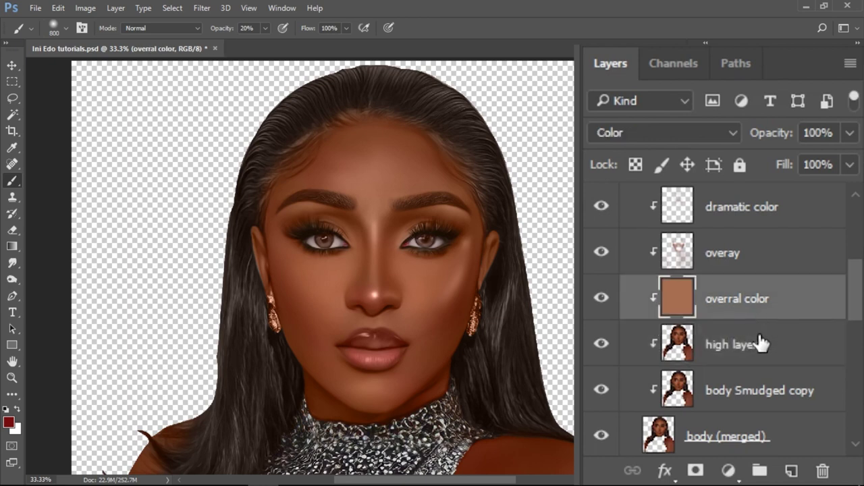
# - Darken the face's shadow areas on high layer with the Burn tool at Midtones and 15% exposure, reducing the brush from size 300 to 250
pyautogui.click(761, 344)
pyautogui.press('o')
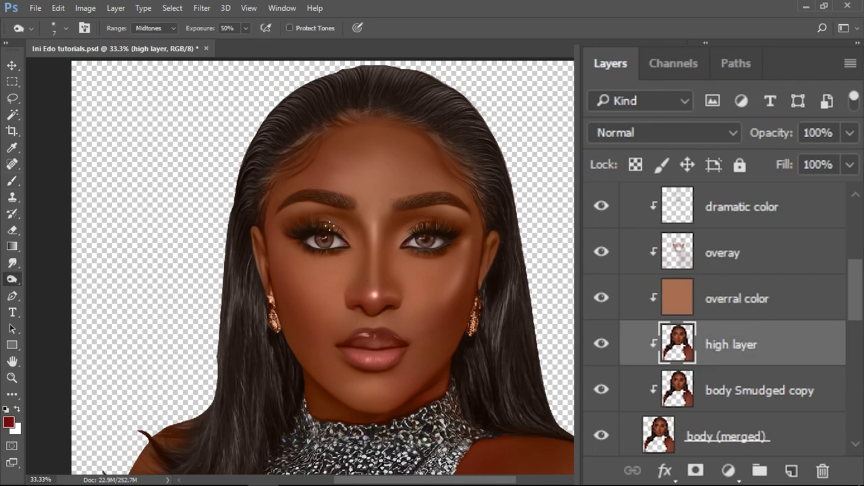
pyautogui.press(']')
pyautogui.press(']')
pyautogui.press(']')
pyautogui.press(']')
pyautogui.press(']')
pyautogui.press(']')
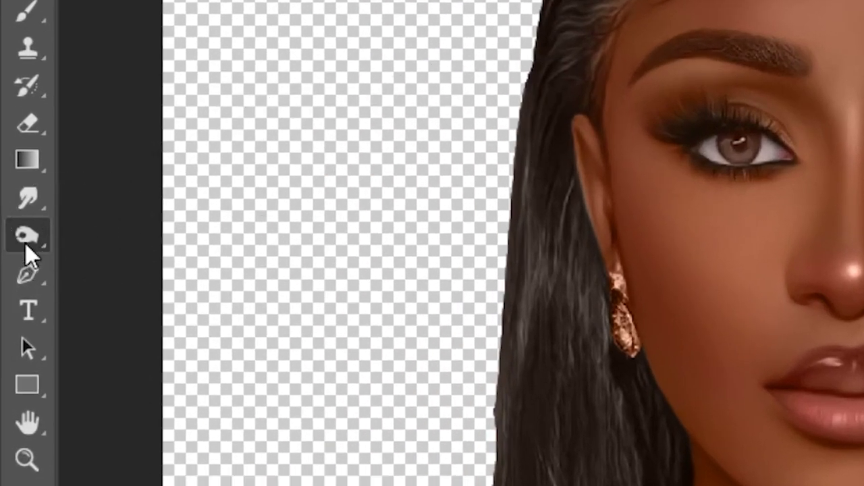
pyautogui.rightClick(19, 261)
pyautogui.click(105, 260)
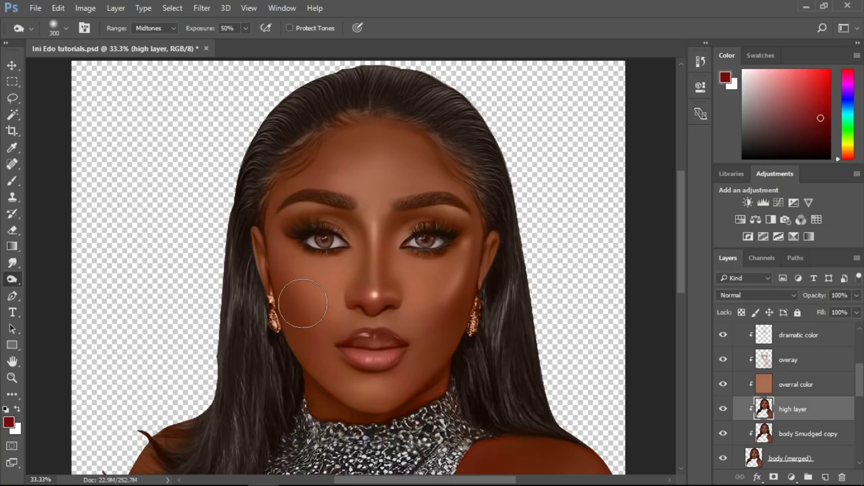
pyautogui.press('2')
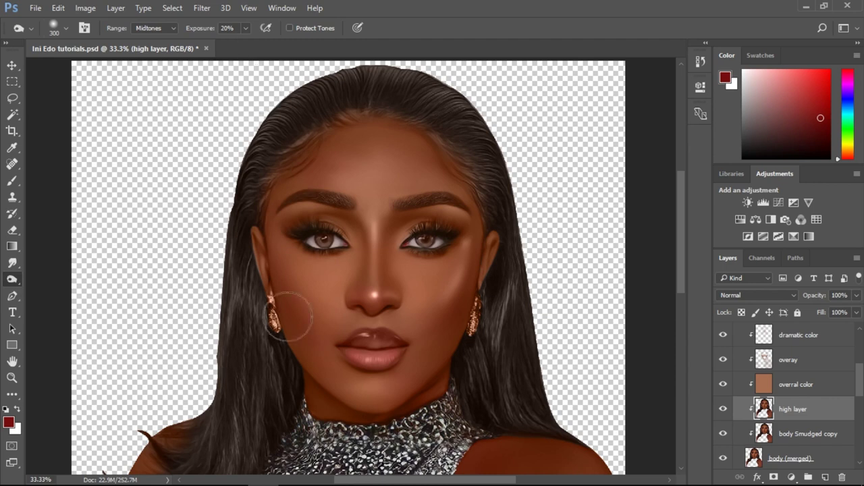
pyautogui.press('1')
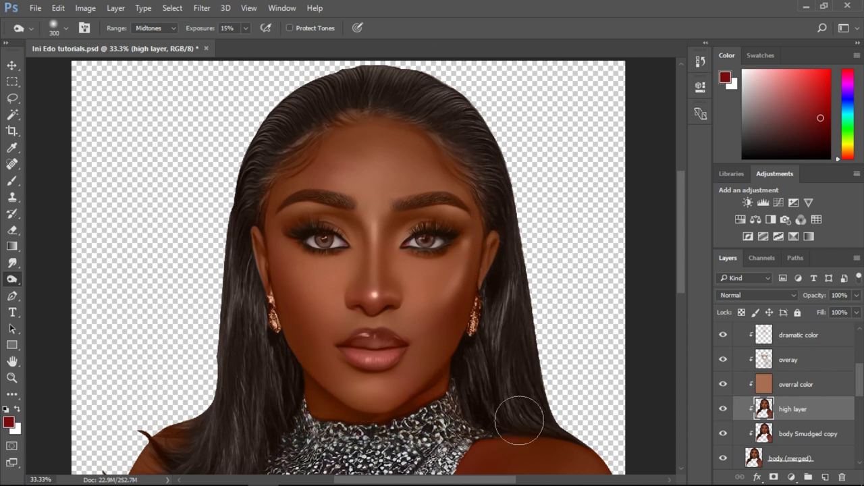
pyautogui.press('[')
pyautogui.press('[')
pyautogui.press('[')
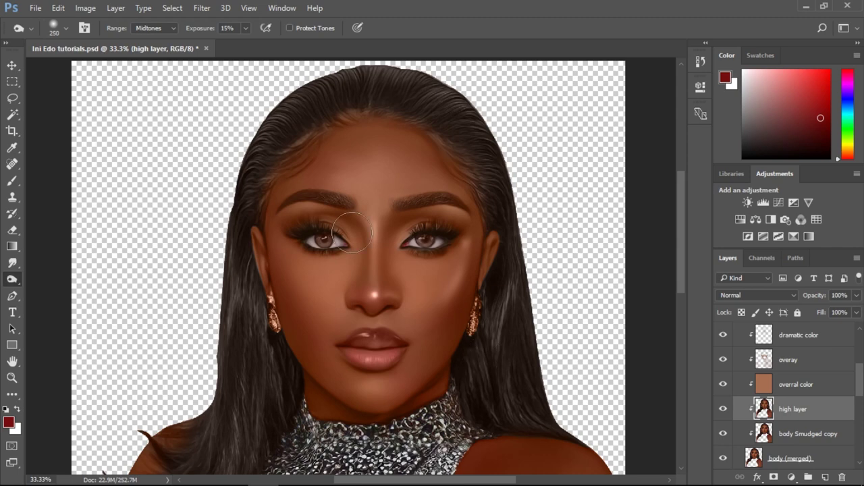
# - Brighten the eye on the image's left side on high layer using the Dodge tool at Highlights, 60% exposure and size 10
pyautogui.hotkey('shift', 'o')
pyautogui.hotkey('shift', 'o')
pyautogui.press(']')
pyautogui.press(']')
pyautogui.scroll(2, 351, 232)
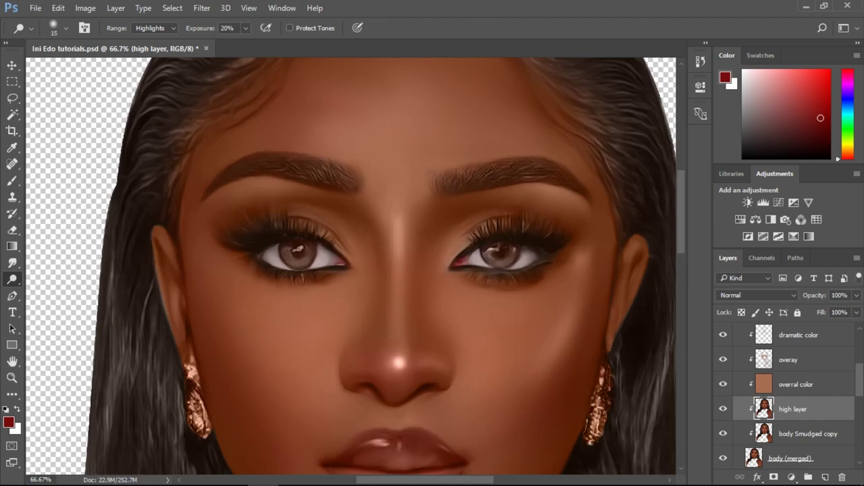
pyautogui.press('[')
pyautogui.press('[')
pyautogui.press('[')
pyautogui.click(171, 31)
pyautogui.click(149, 54)
pyautogui.rightClick(15, 282)
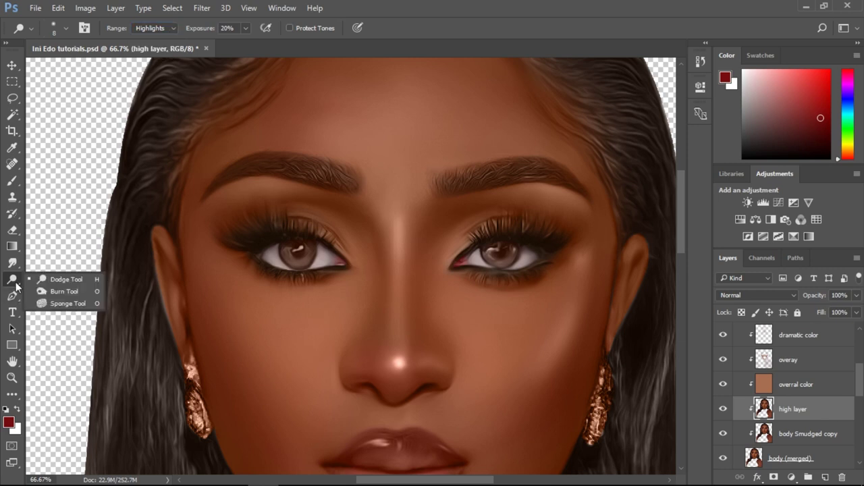
pyautogui.click(64, 279)
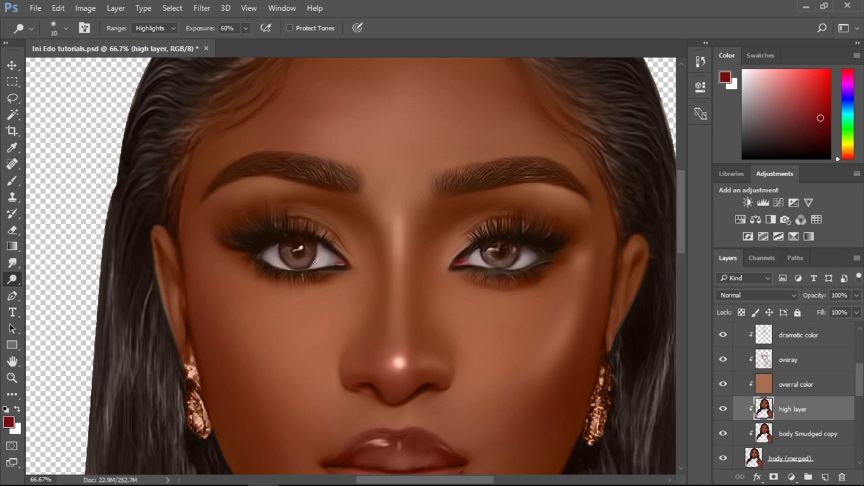
pyautogui.moveTo(318, 245); pyautogui.dragTo(317, 265)
# - Try to dodge the cheekbone highlight on the image's right side with a small brush at 30% exposure, and undo the stroke
pyautogui.press(']')
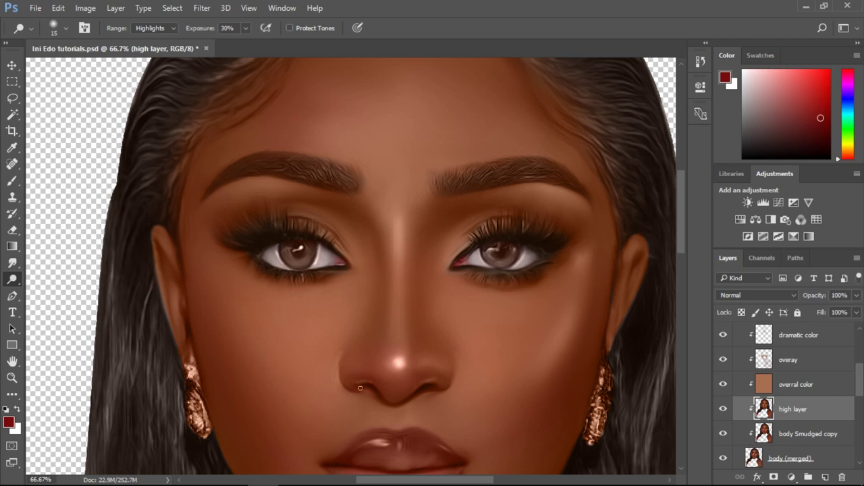
pyautogui.press(']')
pyautogui.press(']')
pyautogui.press(']')
pyautogui.moveTo(575, 307); pyautogui.dragTo(540, 358)
pyautogui.hotkey('ctrl', 'z')
# - Enlarge the Dodge brush and brighten the highlight across the nose at 30% exposure
pyautogui.press('[')
pyautogui.press(']')
pyautogui.press(']')
pyautogui.press(']')
pyautogui.press(']')
pyautogui.press(']')
pyautogui.press(']')
pyautogui.press(']')
pyautogui.press(']')
pyautogui.moveTo(356, 364); pyautogui.dragTo(413, 368)
# - Brighten the cheekbone highlight on the image's right side with a size 175 Dodge brush at Highlights and 30% exposure
pyautogui.press(']')
pyautogui.press(']')
pyautogui.press(']')
pyautogui.press(']')
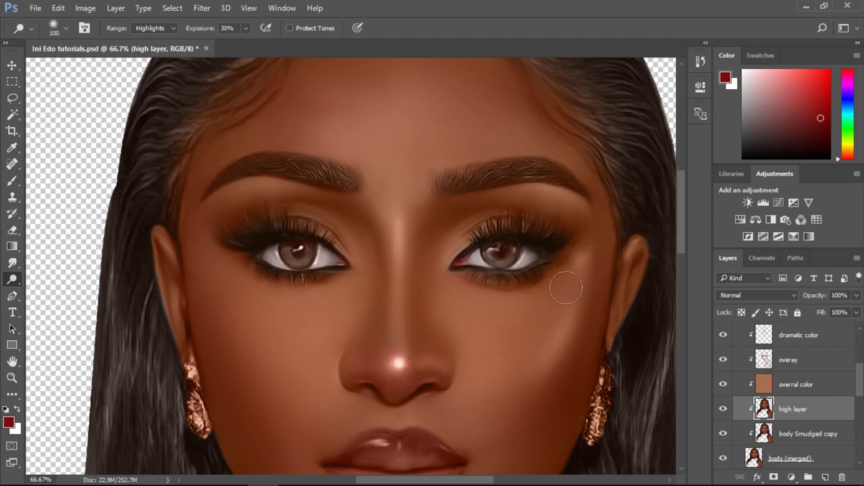
pyautogui.press(']')
pyautogui.press(']')
pyautogui.moveTo(577, 277)
pyautogui.mouseDown()
pyautogui.moveTo(544, 411)
pyautogui.moveTo(583, 300)
pyautogui.moveTo(533, 377)
pyautogui.moveTo(566, 299)
pyautogui.moveTo(533, 325)
pyautogui.mouseUp()
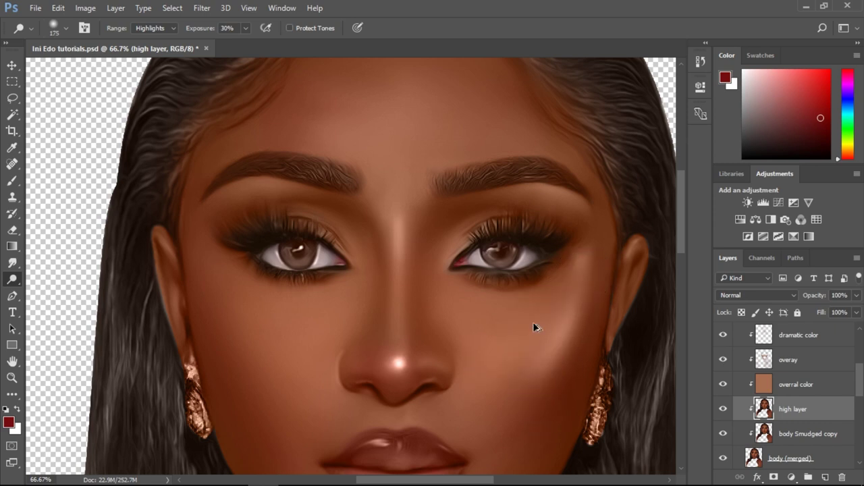
# - Extend the Dodge brightening from the cheekbone on the image's right side inward across the cheek at Highlights, 30% exposure
pyautogui.press(']')
pyautogui.moveTo(534, 325); pyautogui.dragTo(513, 347)
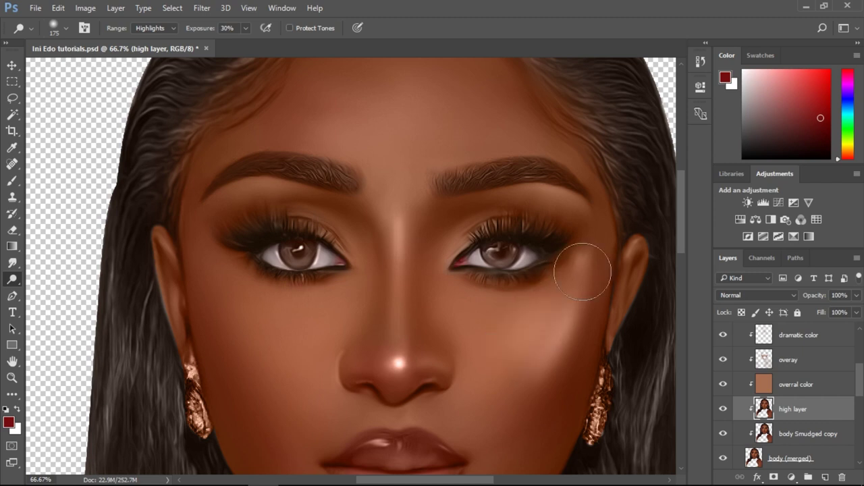
# - Reduce the Dodge brush to size 9 and brighten small shine spots on the lower and upper lips at 30% exposure
pyautogui.moveTo(680, 222); pyautogui.dragTo(684, 263)
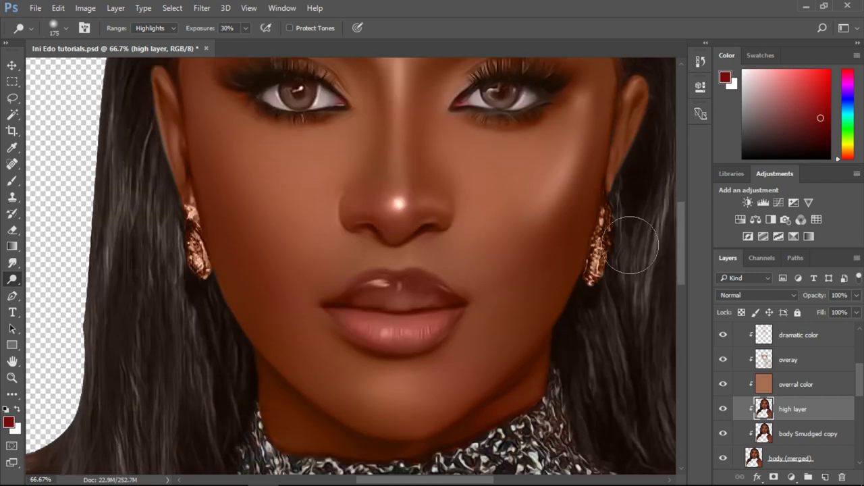
pyautogui.press('[')
pyautogui.press('[')
pyautogui.press('[')
pyautogui.press('[')
pyautogui.press('[')
pyautogui.press('[')
pyautogui.press('[')
pyautogui.press('[')
pyautogui.press('[')
pyautogui.press('[')
pyautogui.press('[')
pyautogui.press('[')
pyautogui.press('[')
pyautogui.press('[')
pyautogui.press('[')
pyautogui.press('[')
pyautogui.press('[')
pyautogui.press('[')
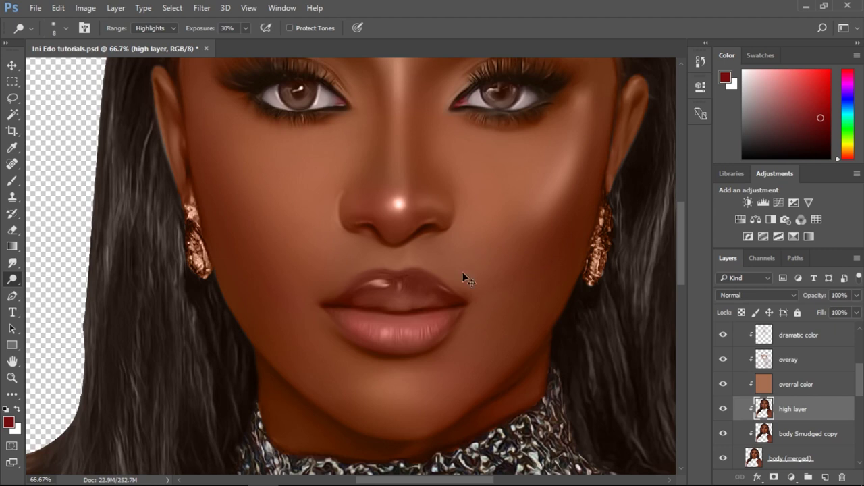
pyautogui.scroll(1, 416, 300)
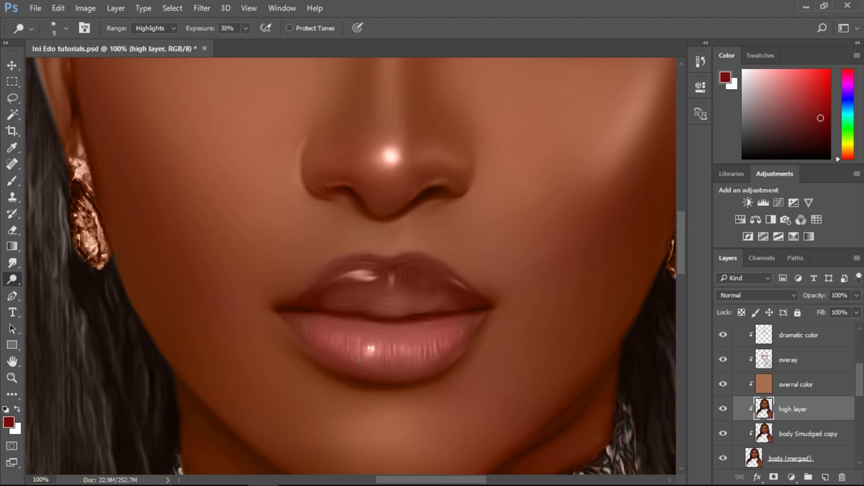
pyautogui.click(371, 349)
pyautogui.click(370, 273)
# - Brighten across the lower lip with a size 45 Dodge brush at Highlights and 30% exposure, undoing the last strokes
pyautogui.press(']')
pyautogui.press(']')
pyautogui.press(']')
pyautogui.press(']')
pyautogui.press(']')
pyautogui.press(']')
pyautogui.press(']')
pyautogui.press(']')
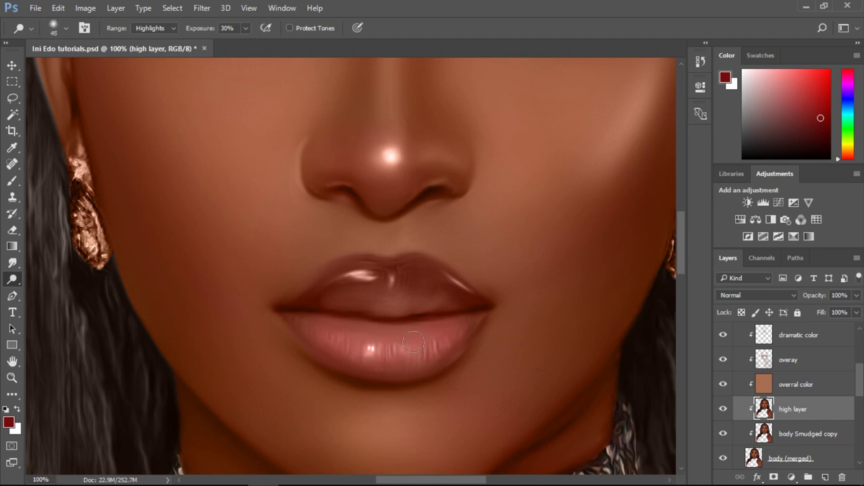
pyautogui.moveTo(332, 347)
pyautogui.mouseDown()
pyautogui.moveTo(463, 331)
pyautogui.moveTo(333, 348)
pyautogui.moveTo(438, 351)
pyautogui.mouseUp()
pyautogui.hotkey('ctrl', 'alt', 'z')
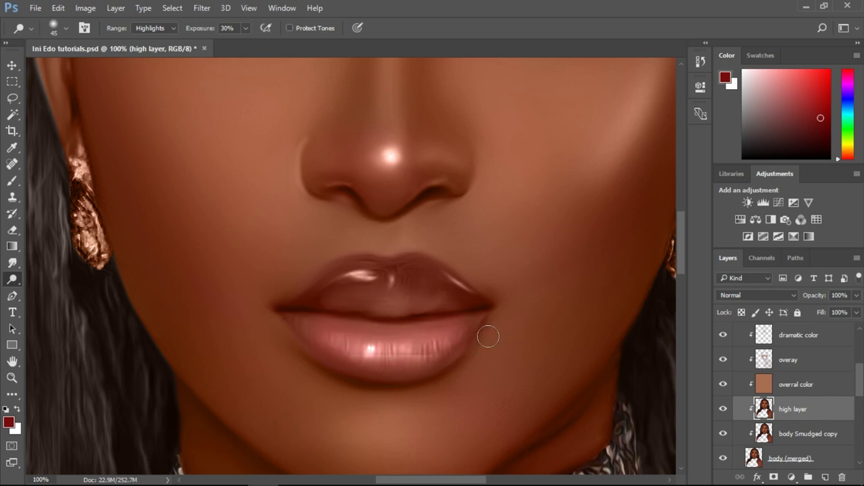
pyautogui.hotkey('ctrl', 'alt', 'z')
# - Enlarge the Dodge brush considerably and brighten the forehead on high layer at Highlights and 30% exposure
pyautogui.keyDown('alt'); pyautogui.click(478, 318); pyautogui.keyUp('alt')
pyautogui.keyDown('alt'); pyautogui.click(477, 318); pyautogui.keyUp('alt')
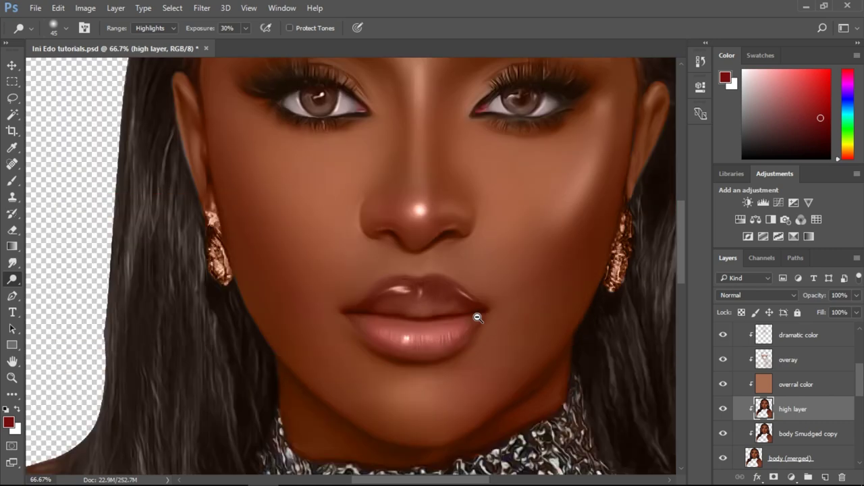
pyautogui.keyDown('alt'); pyautogui.click(477, 318); pyautogui.keyUp('alt')
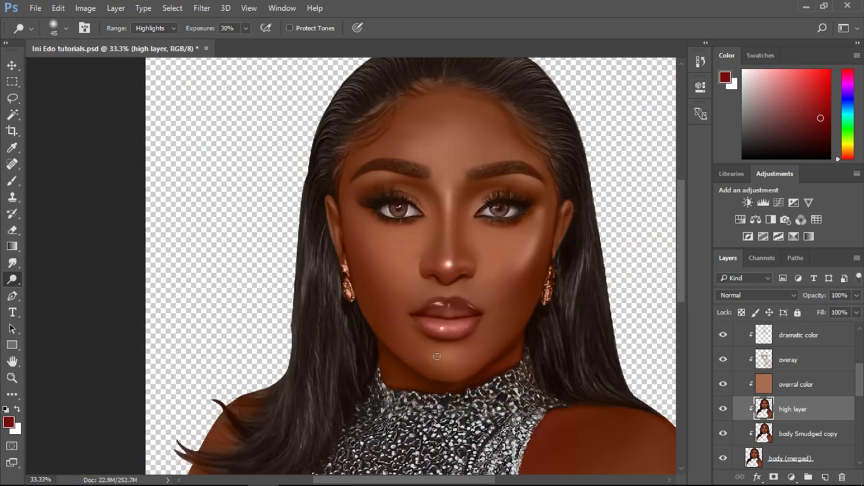
pyautogui.press(']')
pyautogui.press(']')
pyautogui.press(']')
pyautogui.press(']')
pyautogui.press(']')
pyautogui.press(']')
pyautogui.press(']')
pyautogui.press(']')
pyautogui.press(']')
pyautogui.press(']')
pyautogui.press(']')
pyautogui.press(']')
pyautogui.press('[')
pyautogui.press(']')
pyautogui.press(']')
pyautogui.click(415, 135)
pyautogui.press('r')
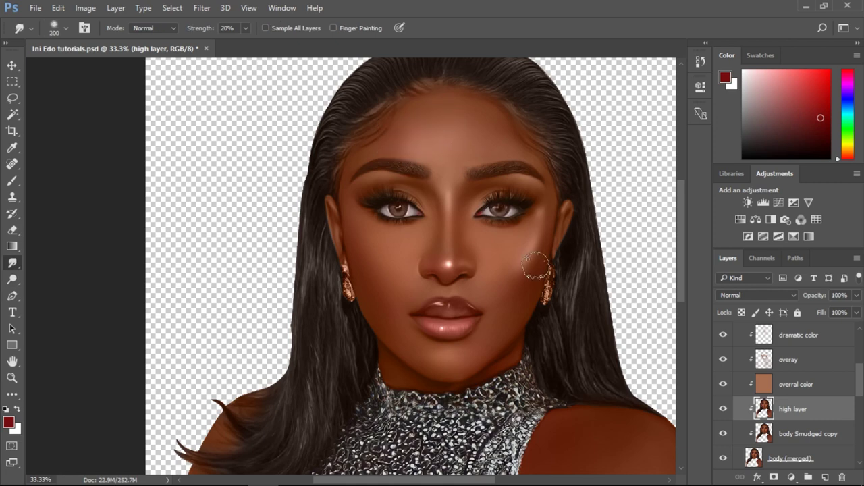
pyautogui.keyDown('alt'); pyautogui.click(508, 274); pyautogui.keyUp('alt')
pyautogui.keyDown('alt'); pyautogui.click(508, 274); pyautogui.keyUp('alt')
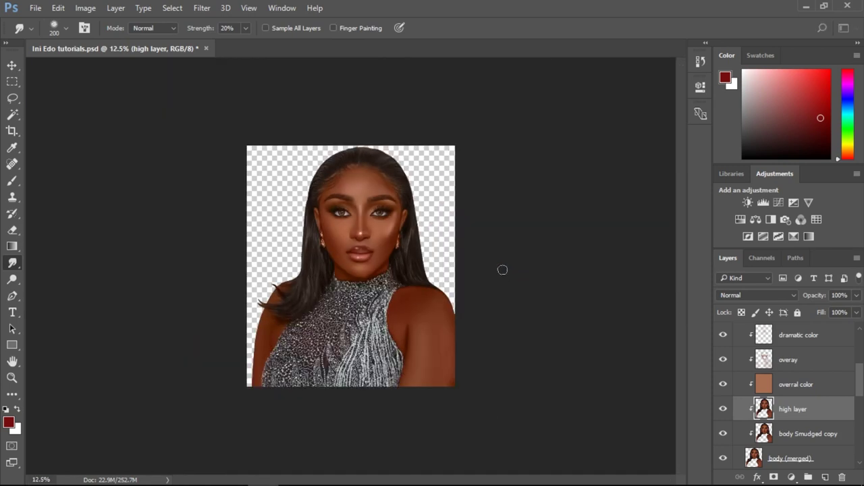
pyautogui.keyDown('ctrl'); pyautogui.click(361, 239); pyautogui.keyUp('ctrl')
pyautogui.keyDown('ctrl'); pyautogui.click(359, 238); pyautogui.keyUp('ctrl')
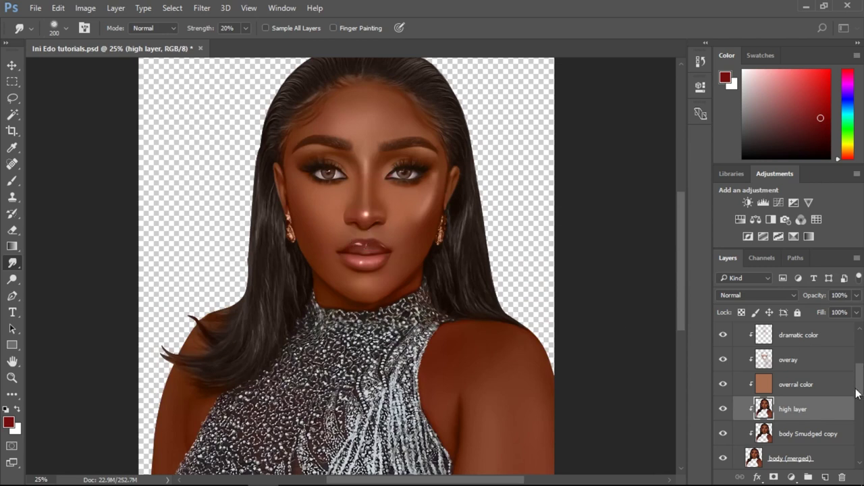
# - Add a Selective Color adjustment at the top of the face group and clip it to Layer 2 below
pyautogui.moveTo(860, 393); pyautogui.dragTo(861, 369)
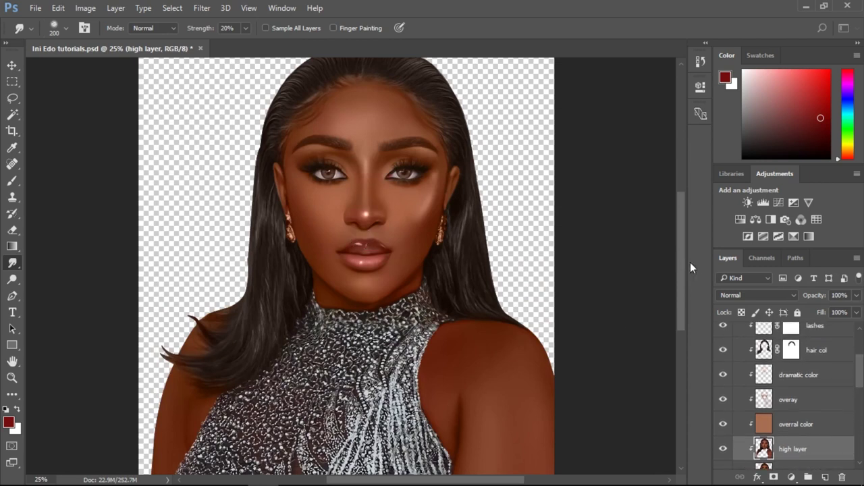
pyautogui.moveTo(685, 287); pyautogui.dragTo(680, 275)
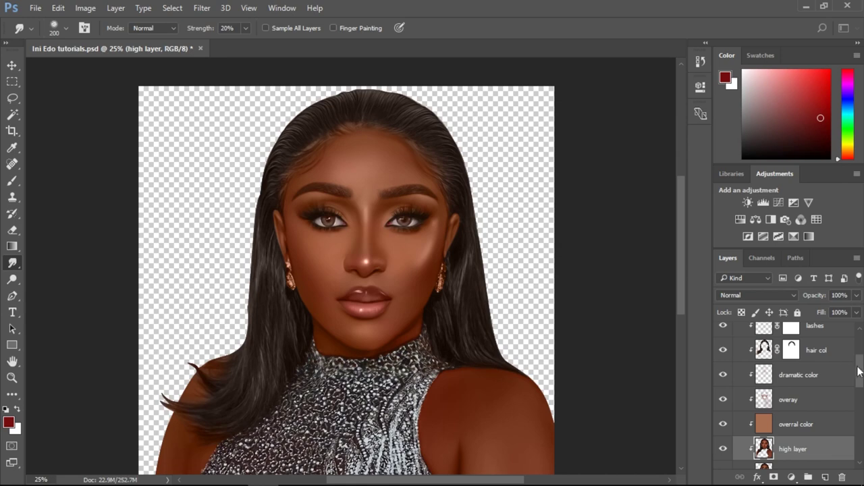
pyautogui.scroll(3, 844, 368)
pyautogui.click(810, 330)
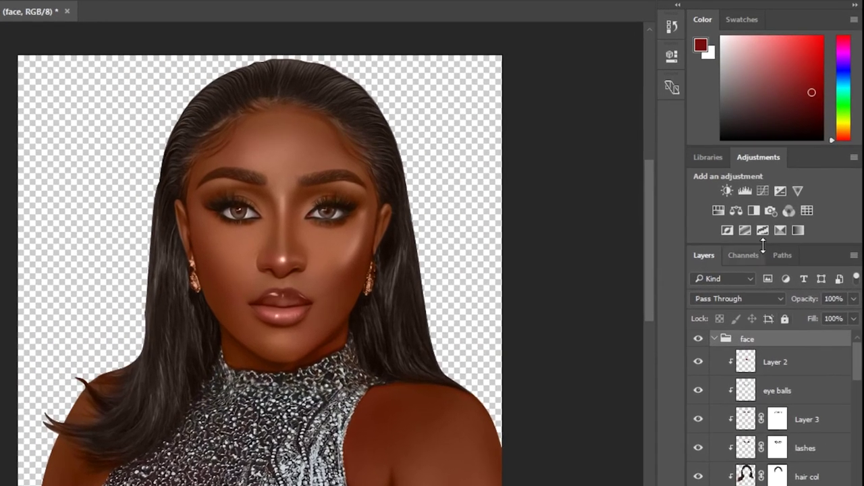
pyautogui.click(793, 237)
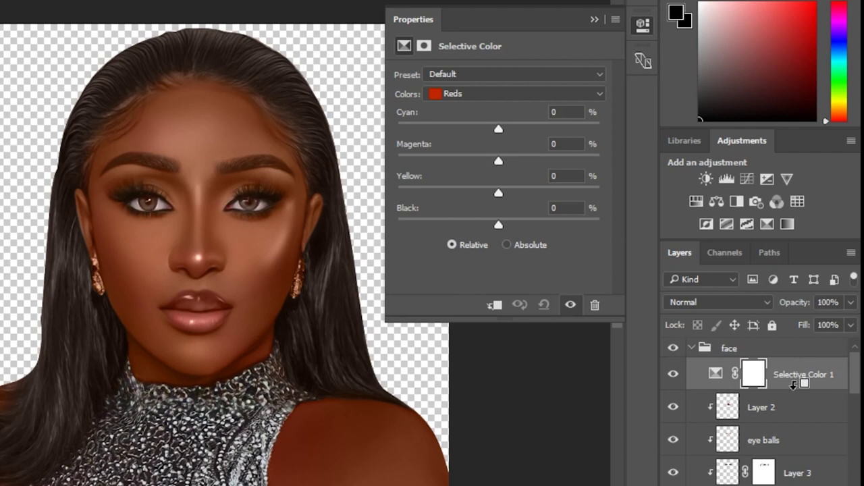
pyautogui.keyDown('alt'); pyautogui.click(794, 384); pyautogui.keyUp('alt')
# - Set the Selective Color Reds to Cyan +4, Magenta -4 and Yellow -3, and compare the portrait with and without the adjustment
pyautogui.moveTo(498, 127); pyautogui.dragTo(504, 129)
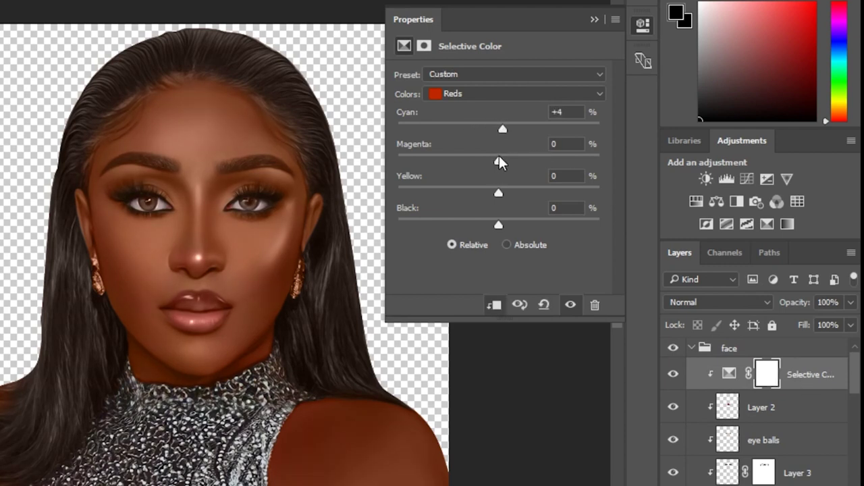
pyautogui.moveTo(502, 165)
pyautogui.mouseDown()
pyautogui.moveTo(487, 160)
pyautogui.moveTo(495, 160)
pyautogui.mouseUp()
pyautogui.moveTo(499, 192)
pyautogui.mouseDown()
pyautogui.moveTo(490, 193)
pyautogui.moveTo(496, 195)
pyautogui.mouseUp()
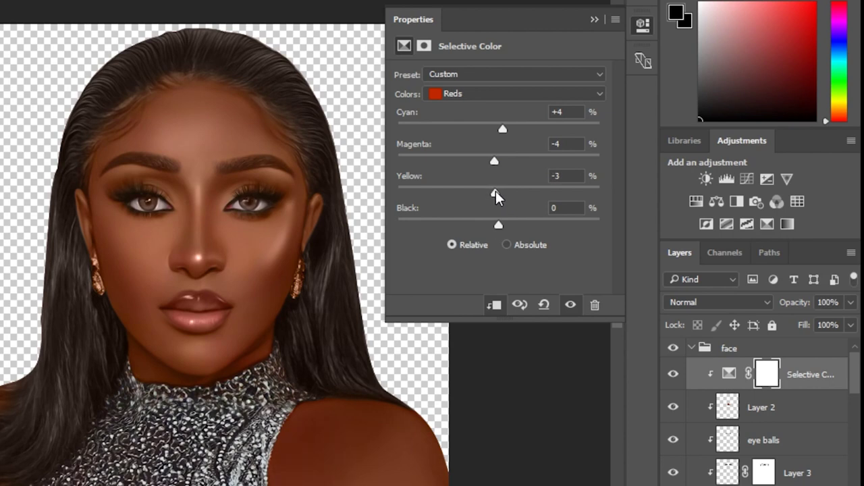
pyautogui.click(670, 376)
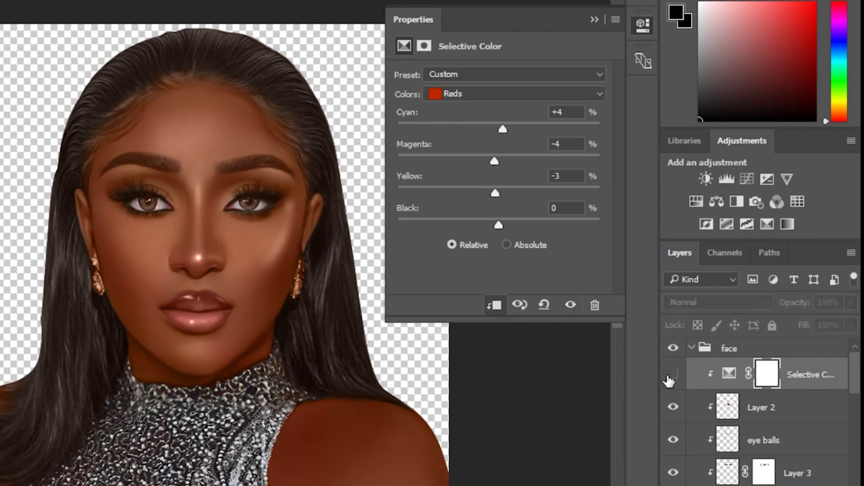
pyautogui.click(671, 376)
pyautogui.click(496, 95)
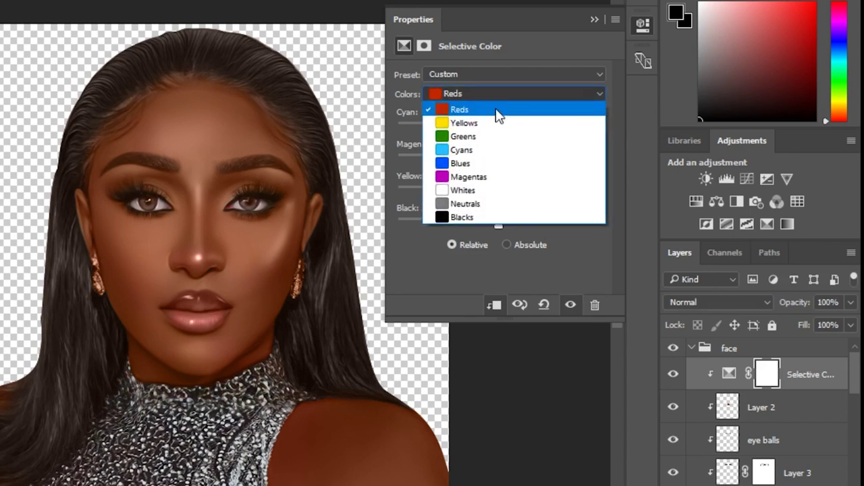
pyautogui.click(493, 112)
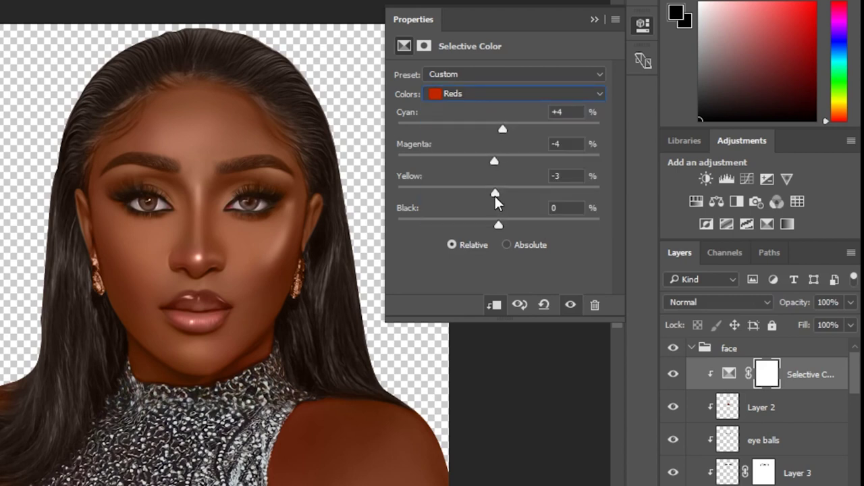
pyautogui.moveTo(496, 196)
pyautogui.mouseDown()
pyautogui.moveTo(489, 196)
pyautogui.moveTo(505, 197)
pyautogui.moveTo(496, 201)
pyautogui.mouseUp()
pyautogui.click(594, 19)
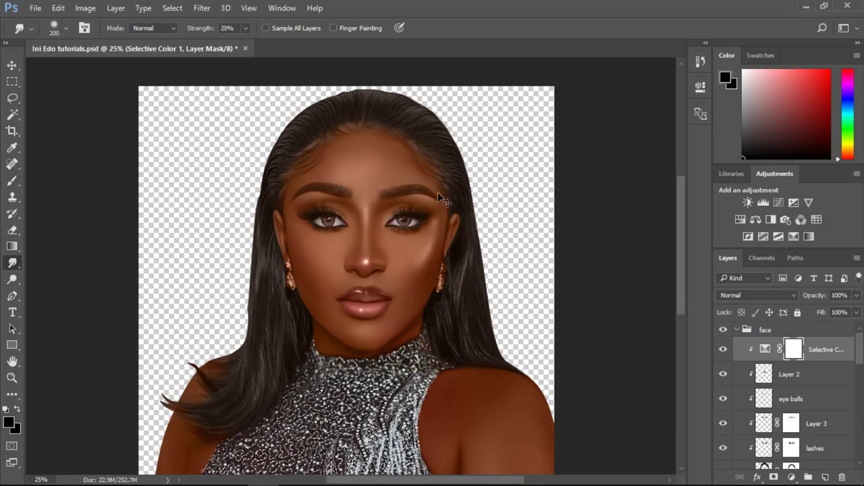
# - Check the whole portrait with the colour adjustment and save the document
pyautogui.hotkey('ctrl', '-')
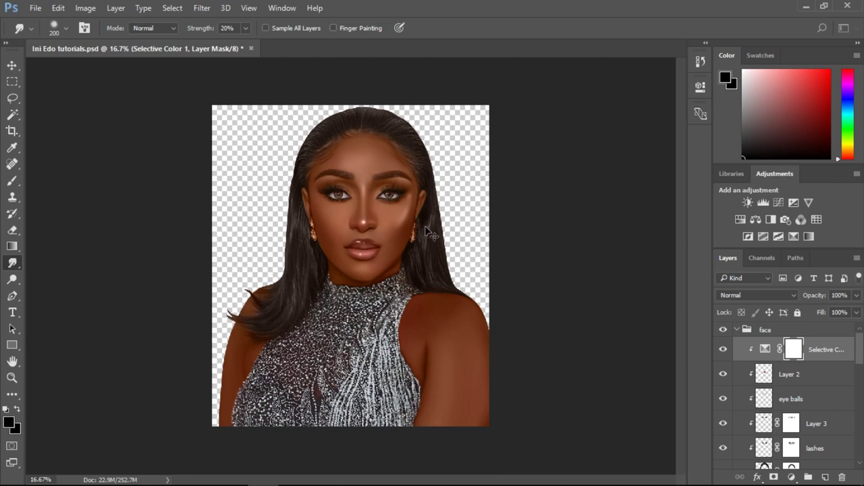
pyautogui.hotkey('ctrl', '+')
pyautogui.hotkey('ctrl', 's')
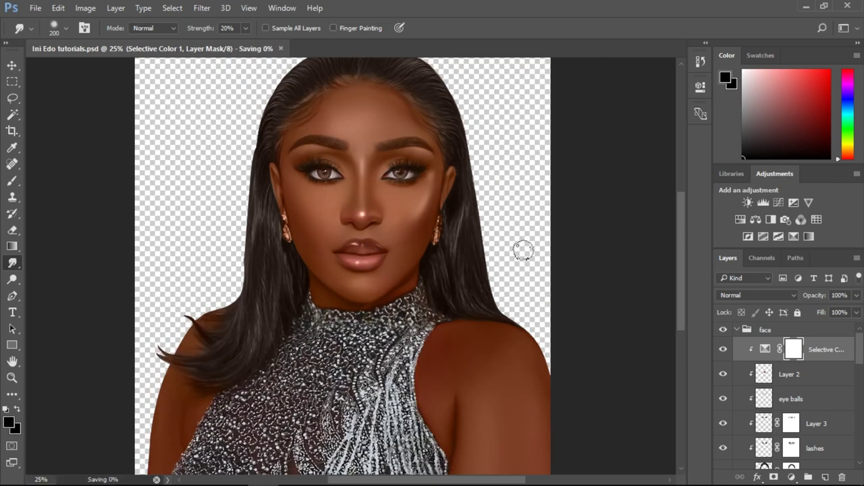
# - Create a new empty layer directly above Layer 1, beneath the portrait layers
pyautogui.moveTo(858, 361); pyautogui.dragTo(857, 452)
pyautogui.click(812, 440)
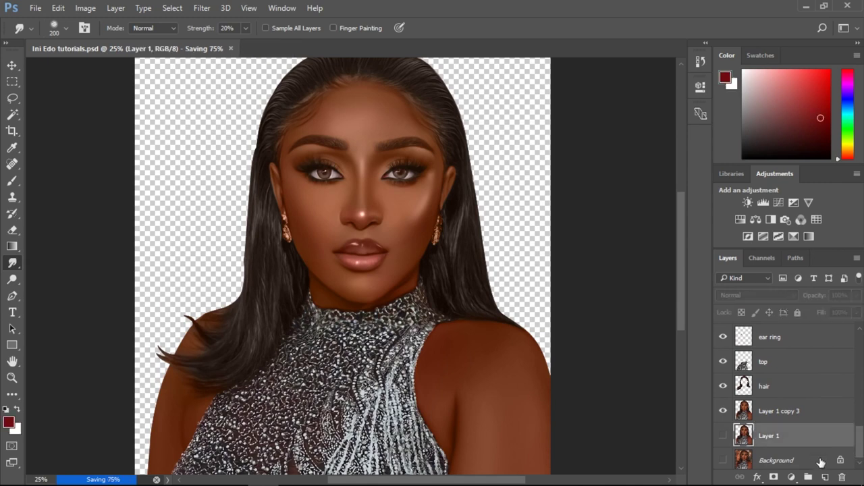
pyautogui.click(825, 478)
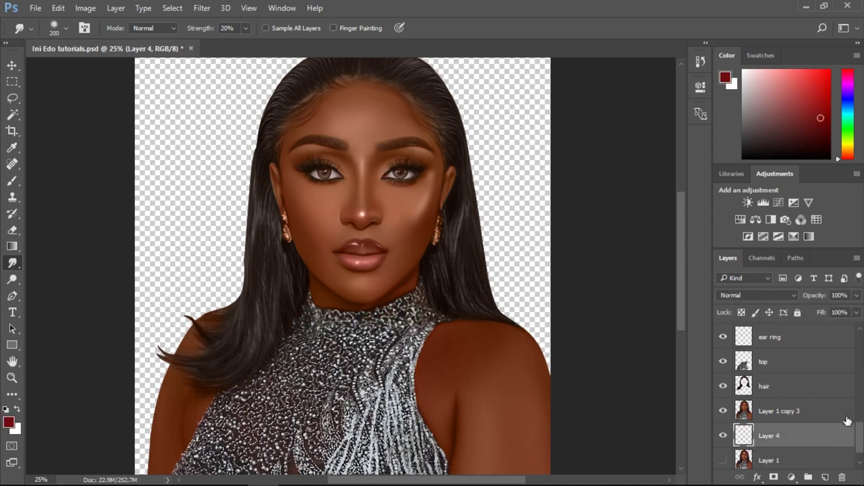
# - Show the Background layer to examine the original painted backdrop behind the portrait, and hide it again
pyautogui.moveTo(859, 436); pyautogui.dragTo(859, 448)
pyautogui.click(723, 458)
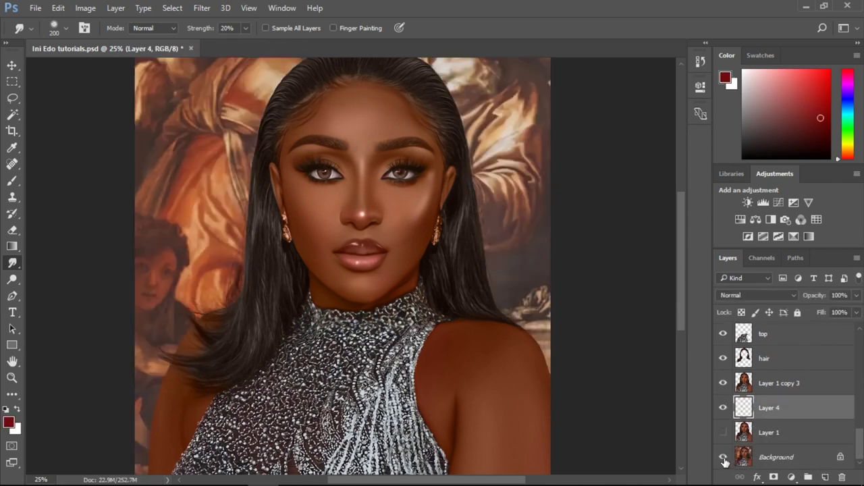
pyautogui.moveTo(680, 314); pyautogui.dragTo(680, 297)
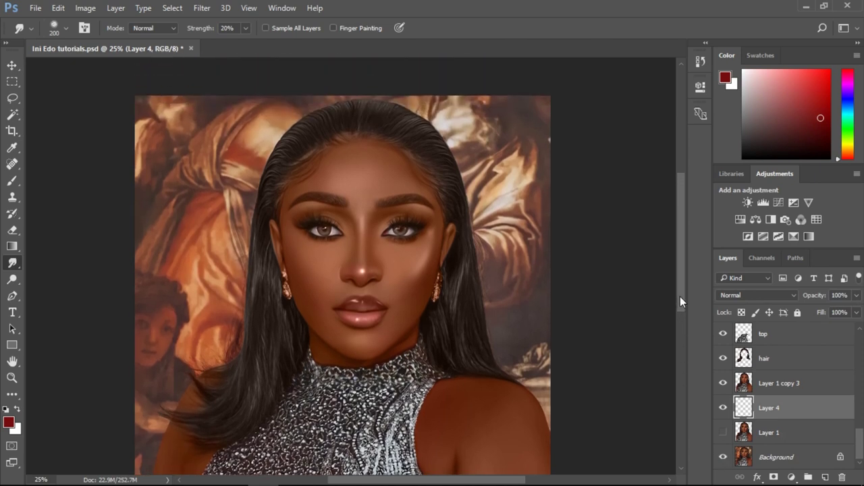
pyautogui.click(725, 457)
# - Sample a dark red-brown from the shoulder with the Brush tool and try it as the fill of Layer 4
pyautogui.press('b')
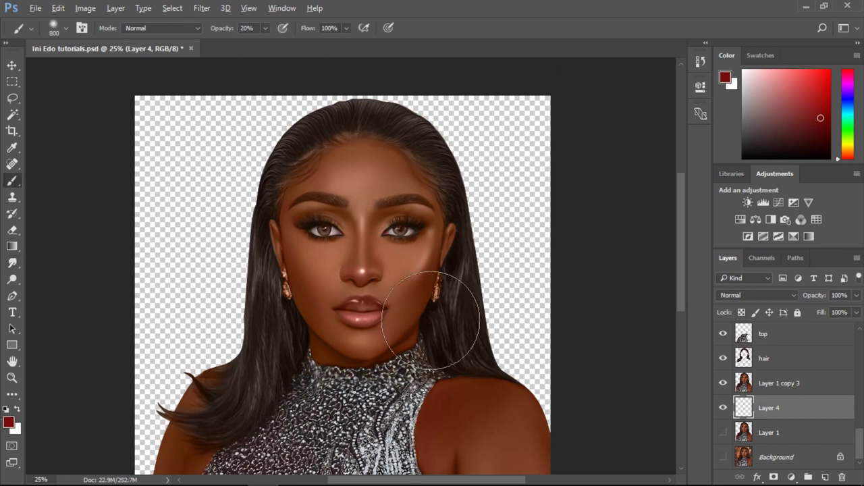
pyautogui.keyDown('alt'); pyautogui.click(490, 400); pyautogui.keyUp('alt')
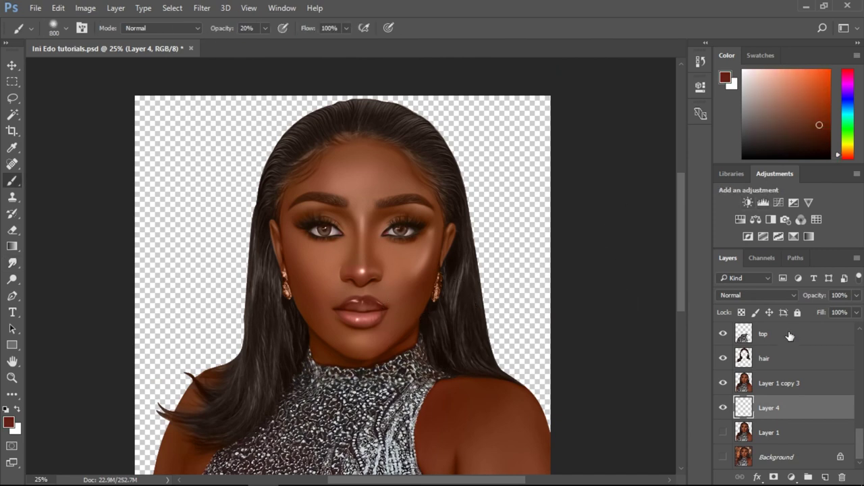
pyautogui.hotkey('alt', 'BackSpace')
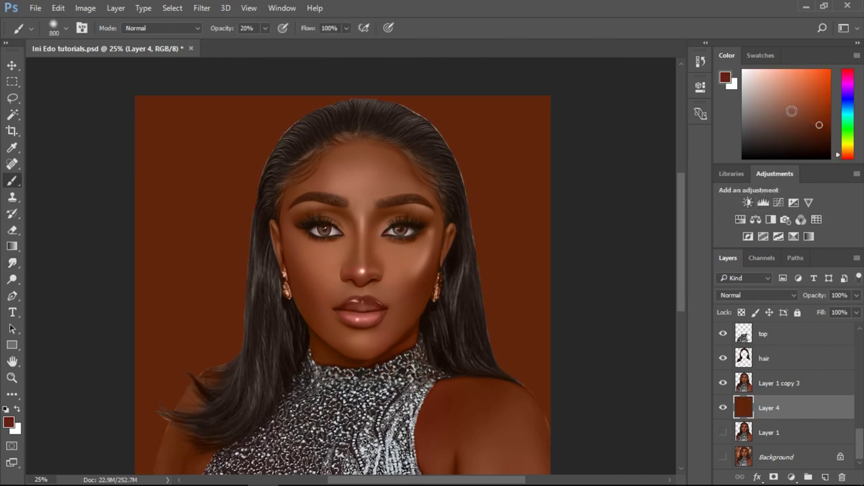
# - Shift the foreground hue towards orange and try a tan, followed by a darker muted brown, as the fill of Layer 4
pyautogui.moveTo(848, 157); pyautogui.dragTo(846, 152)
pyautogui.click(778, 114)
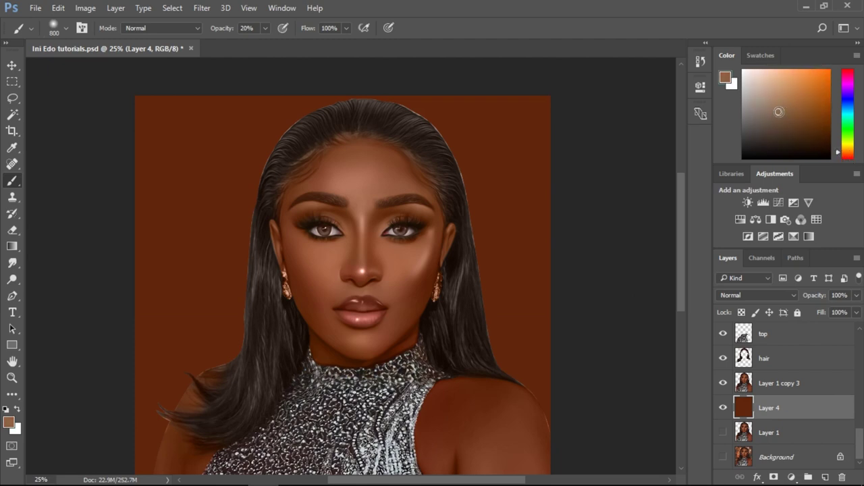
pyautogui.hotkey('alt', 'BackSpace')
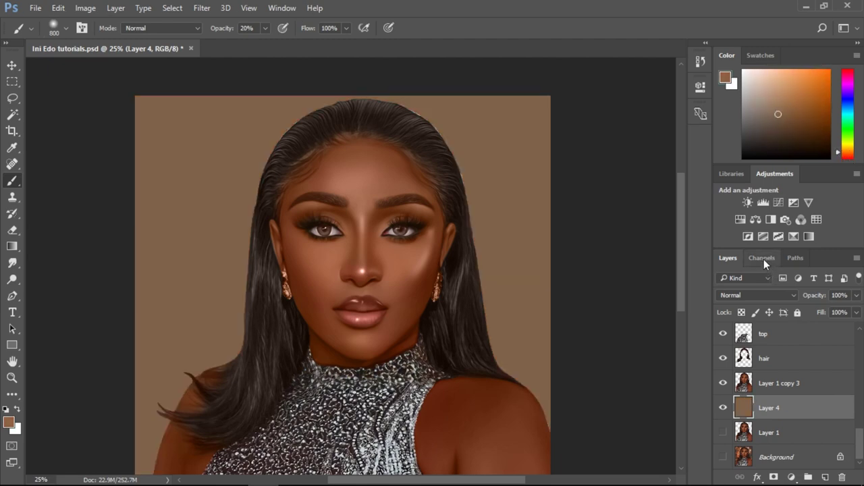
pyautogui.click(776, 121)
pyautogui.hotkey('alt', 'BackSpace')
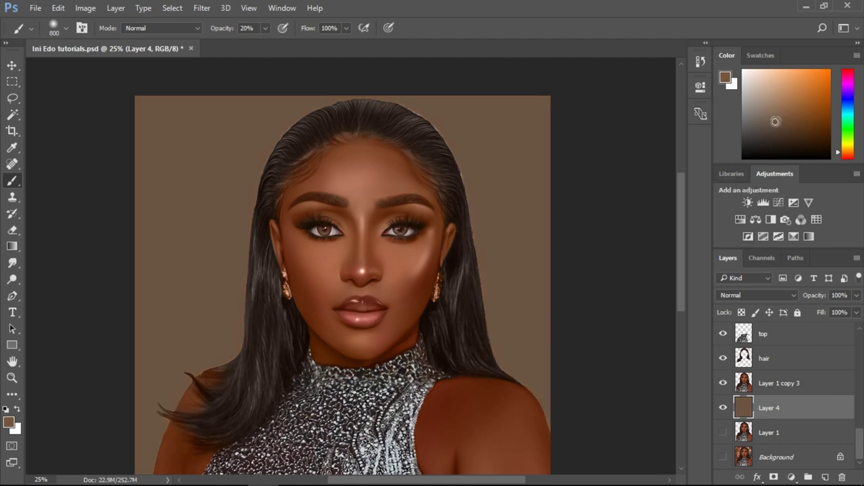
# - Sample the cheek's skin tone, choose a greyer reddish brown of that hue and refill Layer 4 with it
pyautogui.keyDown('alt'); pyautogui.click(413, 295); pyautogui.keyUp('alt')
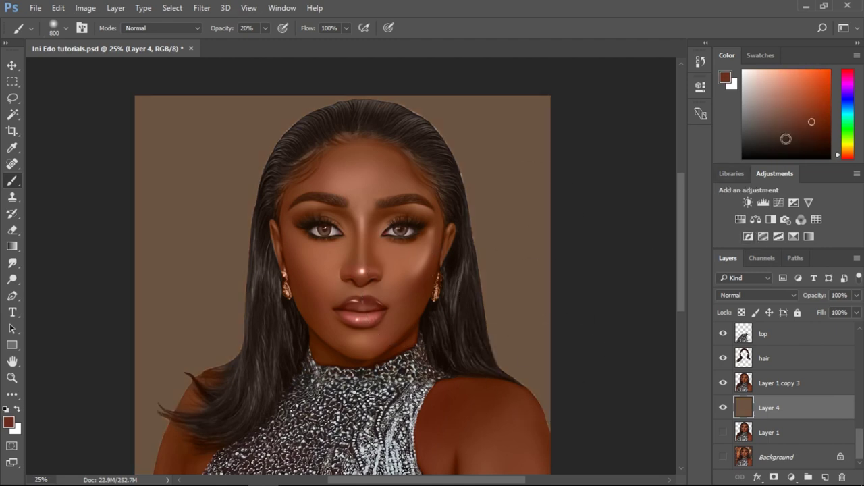
pyautogui.click(776, 125)
pyautogui.hotkey('alt', 'BackSpace')
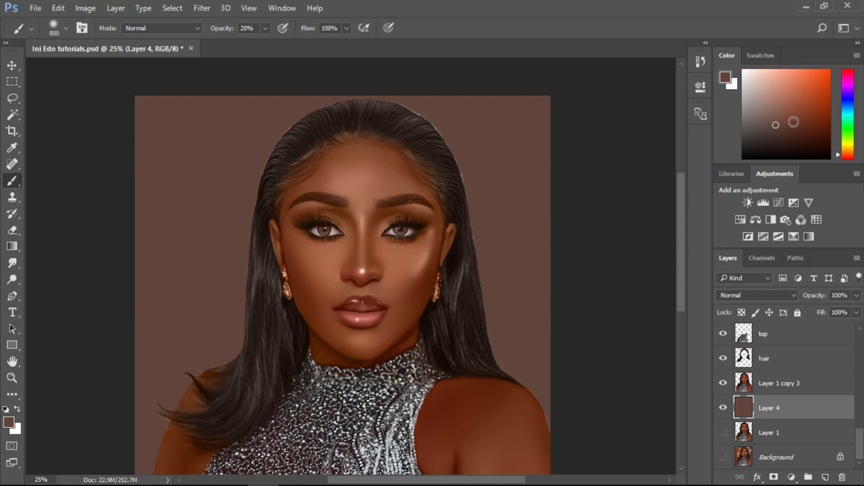
# - Enlarge the soft brush to 4000 px and add a new empty layer directly above Layer 4
pyautogui.keyDown('alt'); pyautogui.click(471, 171); pyautogui.keyUp('alt')
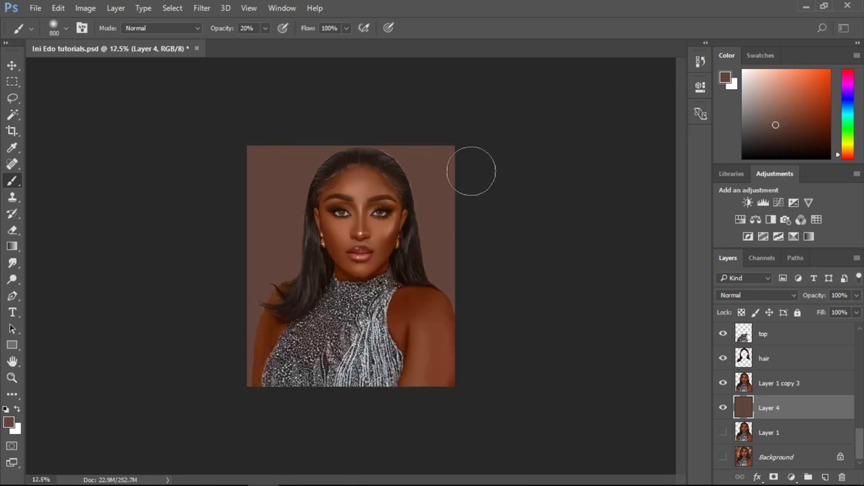
pyautogui.press(']')
pyautogui.press(']')
pyautogui.press(']')
pyautogui.press(']')
pyautogui.press(']')
pyautogui.press(']')
pyautogui.press(']')
pyautogui.press(']')
pyautogui.press(']')
pyautogui.press(']')
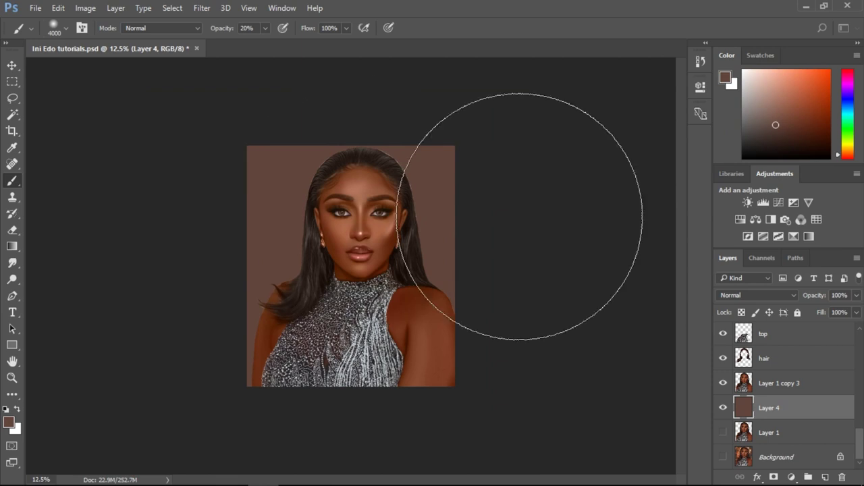
pyautogui.click(825, 478)
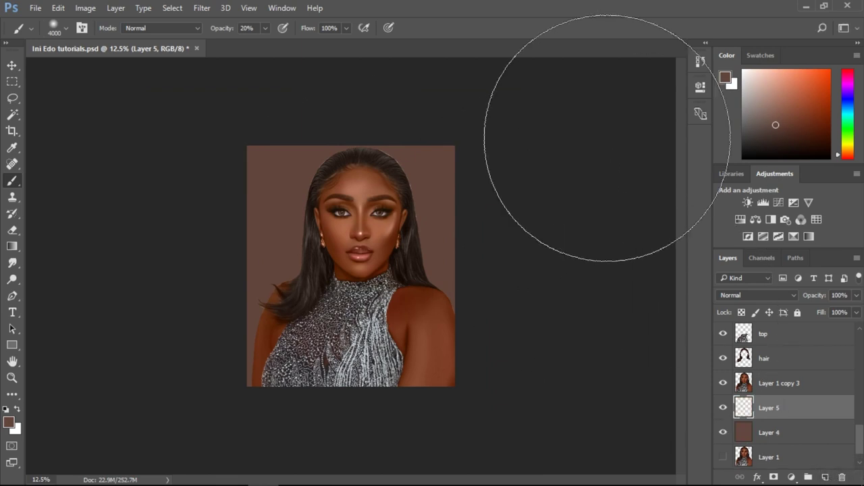
# - Choose a light pinkish beige and build up a soft glow behind the portrait with repeated 20% opacity dabs centred on the face
pyautogui.click(767, 86)
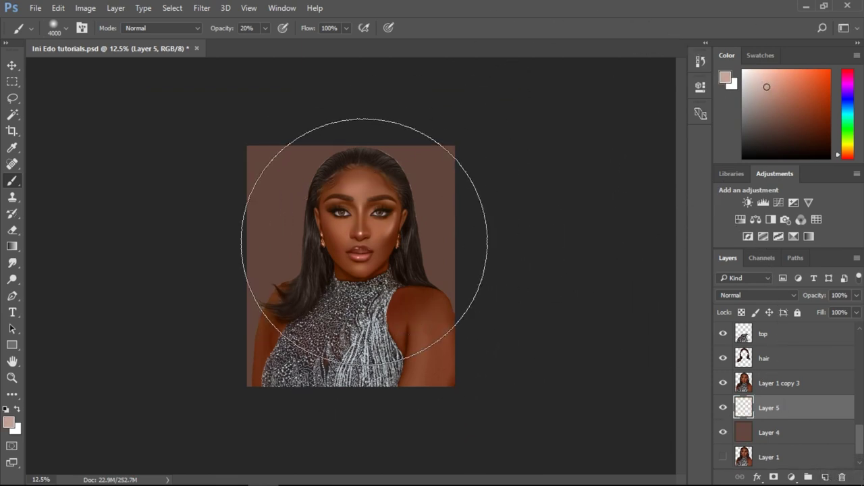
pyautogui.click(365, 238)
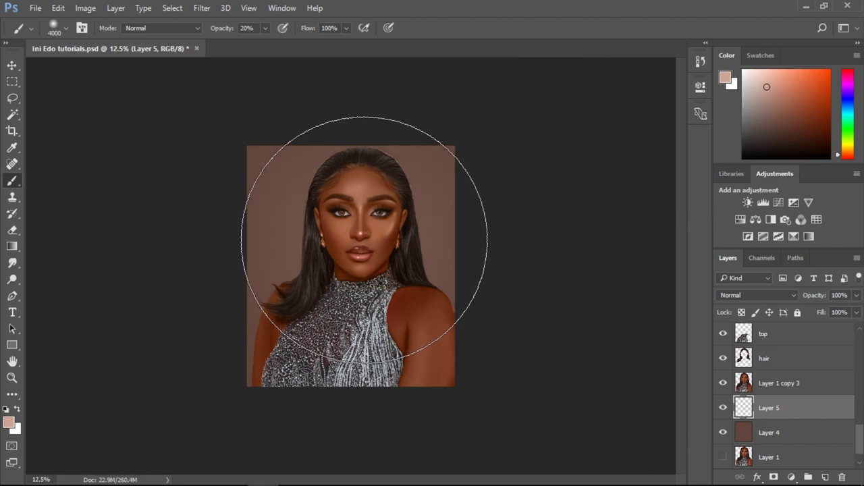
pyautogui.click(365, 239)
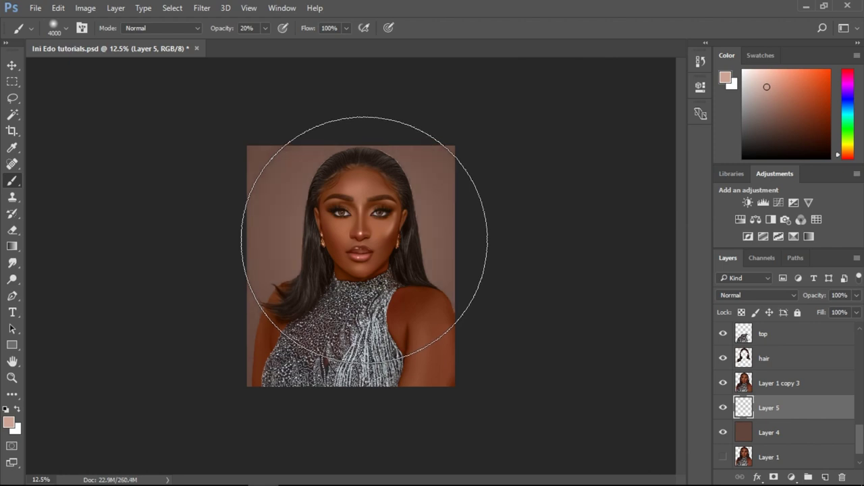
pyautogui.click(364, 237)
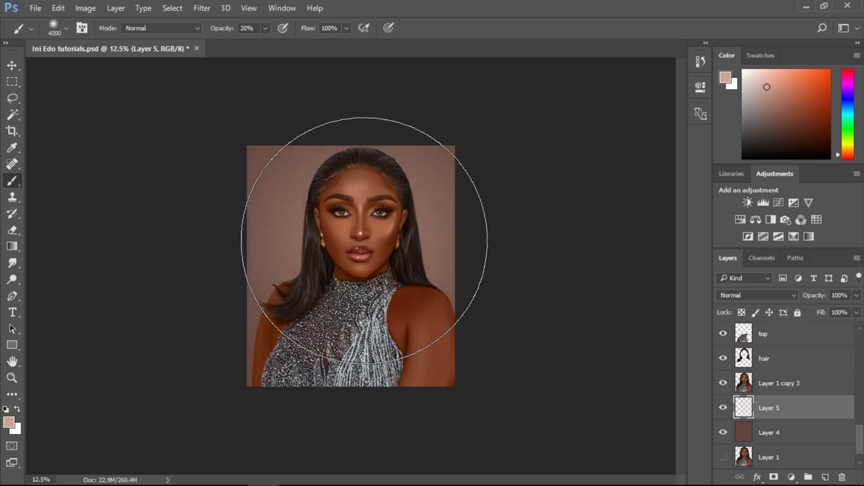
pyautogui.click(365, 238)
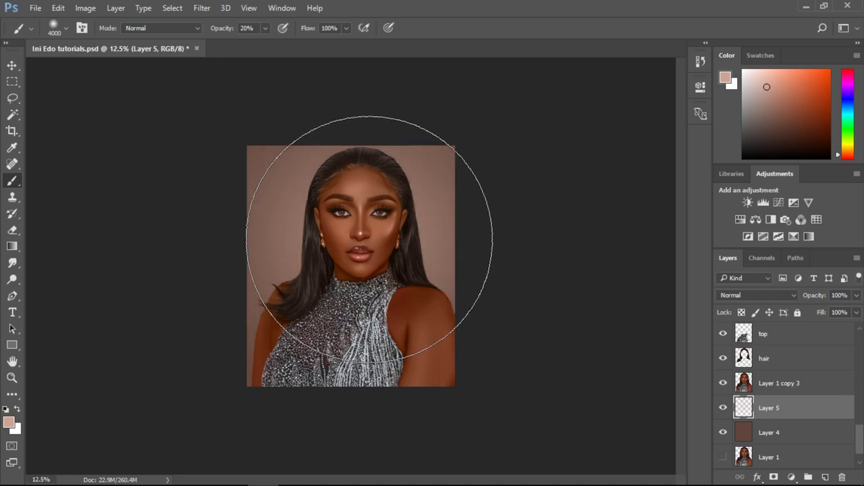
pyautogui.keyDown('ctrl'); pyautogui.keyDown('alt'); pyautogui.click(370, 240); pyautogui.keyUp('alt'); pyautogui.keyUp('ctrl')
pyautogui.keyDown('ctrl'); pyautogui.click(369, 240); pyautogui.keyUp('ctrl')
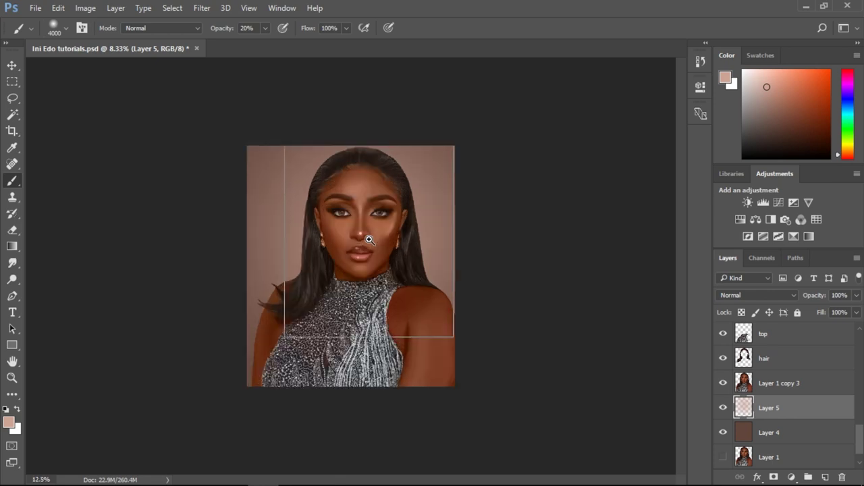
pyautogui.keyDown('ctrl'); pyautogui.click(370, 240); pyautogui.keyUp('ctrl')
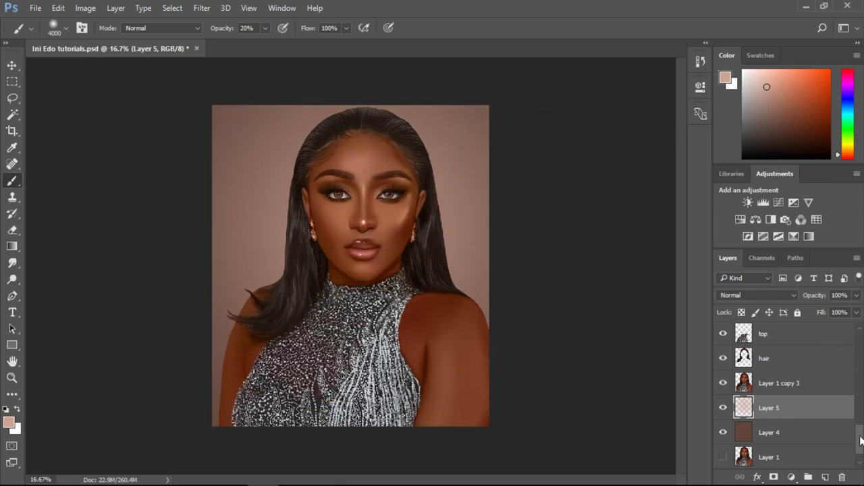
# - Add a Hue/Saturation adjustment above Selective Color in the face group, clip it to the layers below and set Saturation to -15
pyautogui.scroll(10, 838, 343)
pyautogui.click(838, 342)
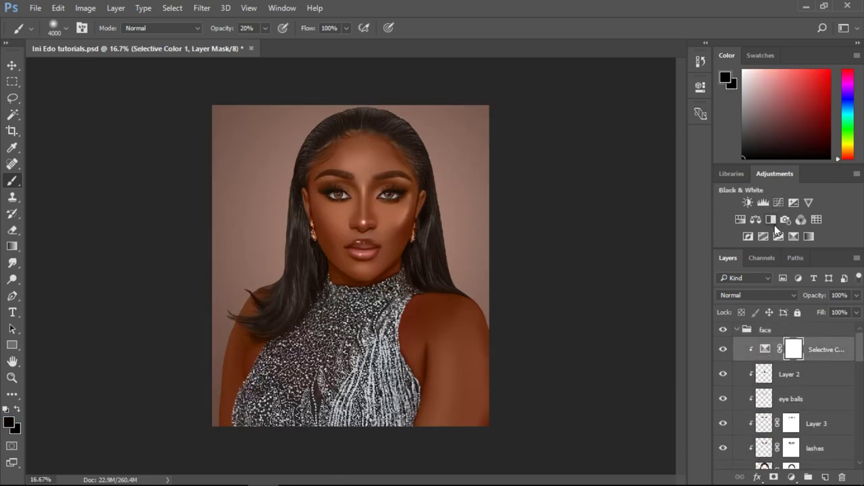
pyautogui.click(746, 221)
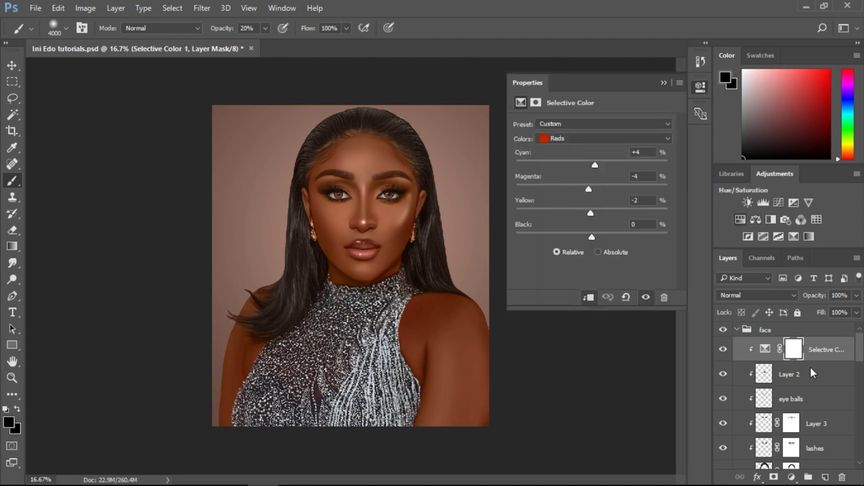
pyautogui.moveTo(591, 196); pyautogui.dragTo(577, 195)
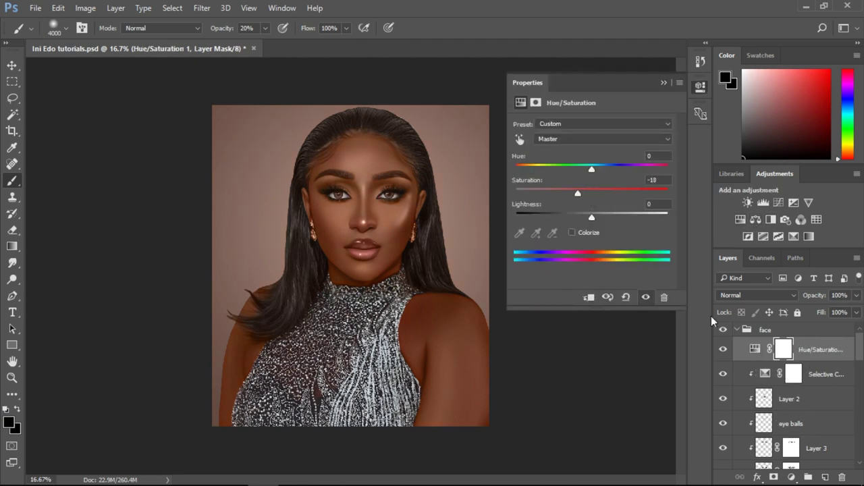
pyautogui.keyDown('alt'); pyautogui.click(765, 359); pyautogui.keyUp('alt')
pyautogui.moveTo(570, 195); pyautogui.dragTo(580, 196)
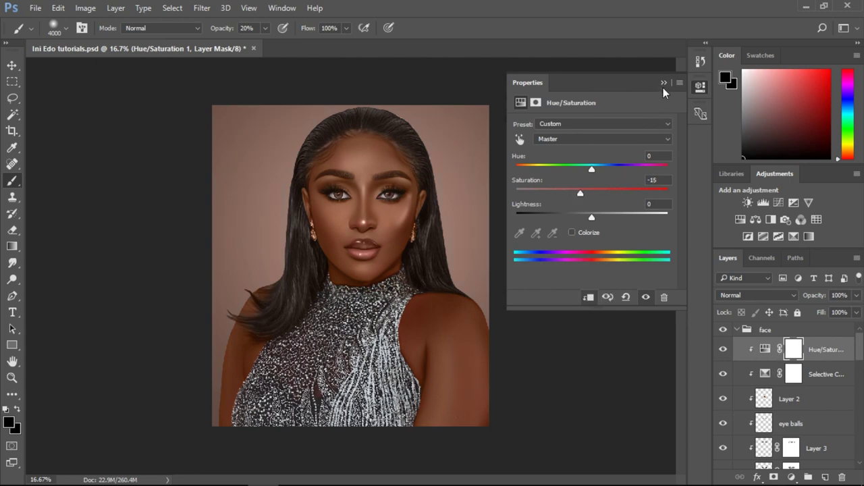
pyautogui.click(664, 84)
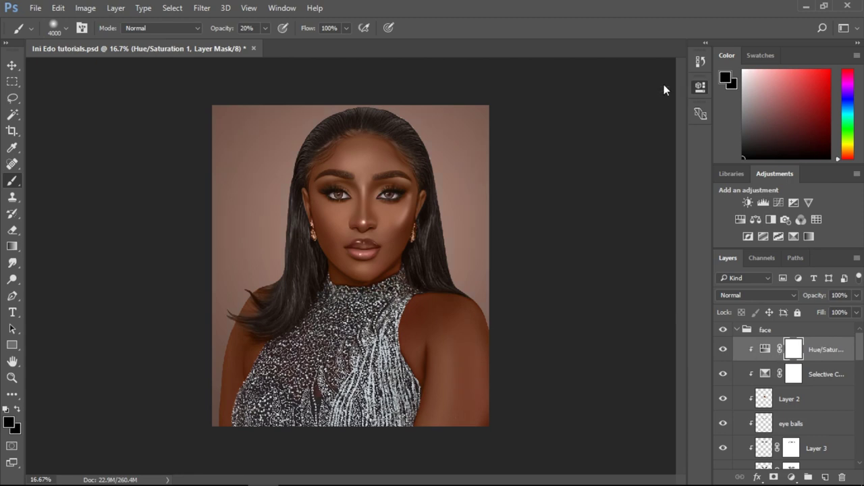
# - Compare the portrait with and without the Hue/Saturation adjustment, and change its Saturation to -10 and Hue to -1
pyautogui.click(723, 351)
pyautogui.click(723, 350)
pyautogui.doubleClick(765, 349)
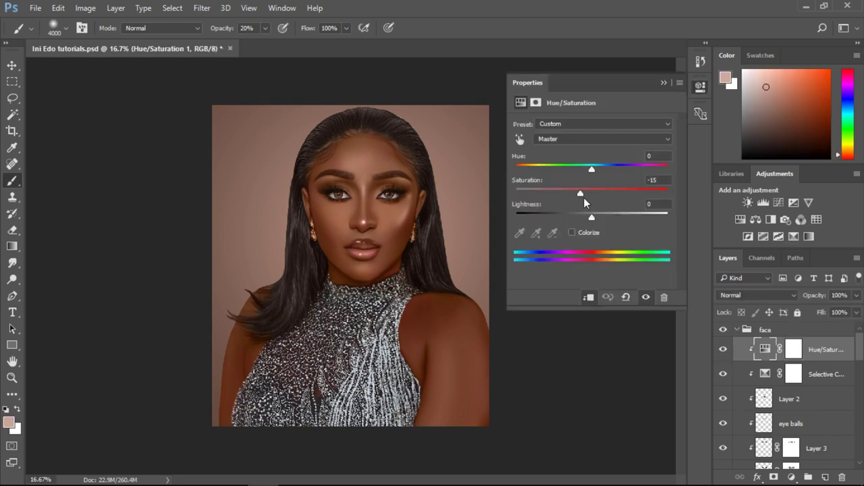
pyautogui.moveTo(583, 195); pyautogui.dragTo(591, 170)
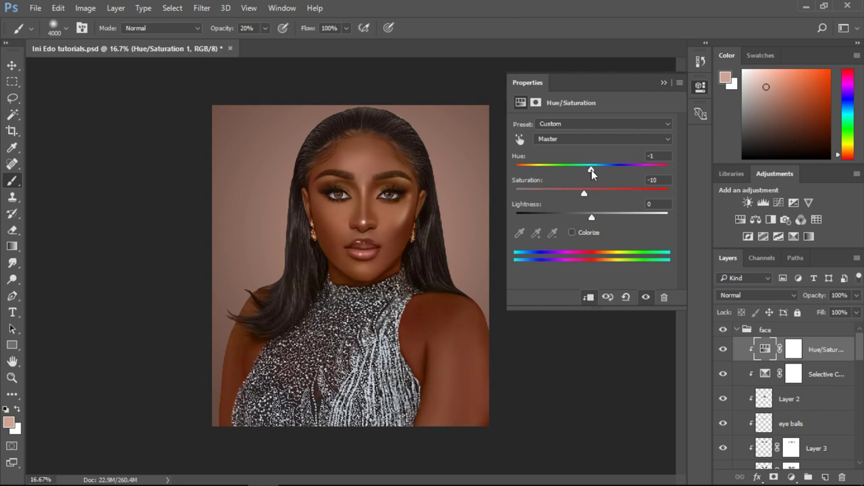
pyautogui.click(667, 82)
pyautogui.hotkey('ctrl', '-')
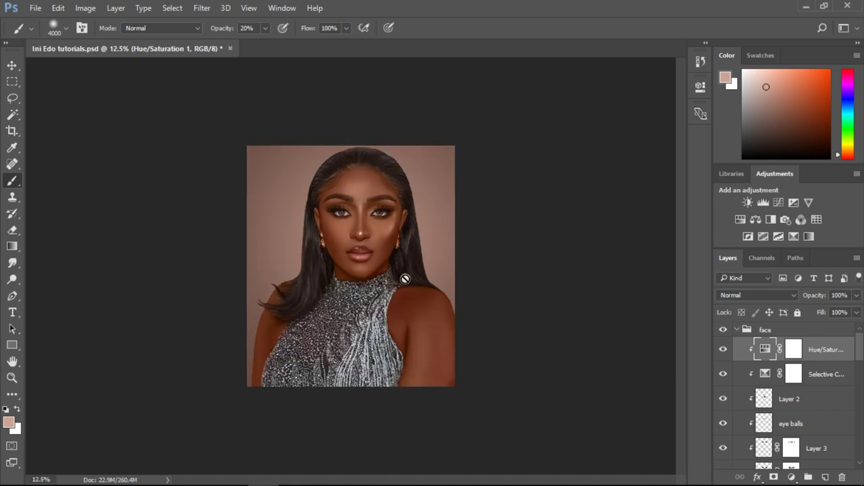
pyautogui.hotkey('ctrl', '+')
pyautogui.hotkey('ctrl', '+')
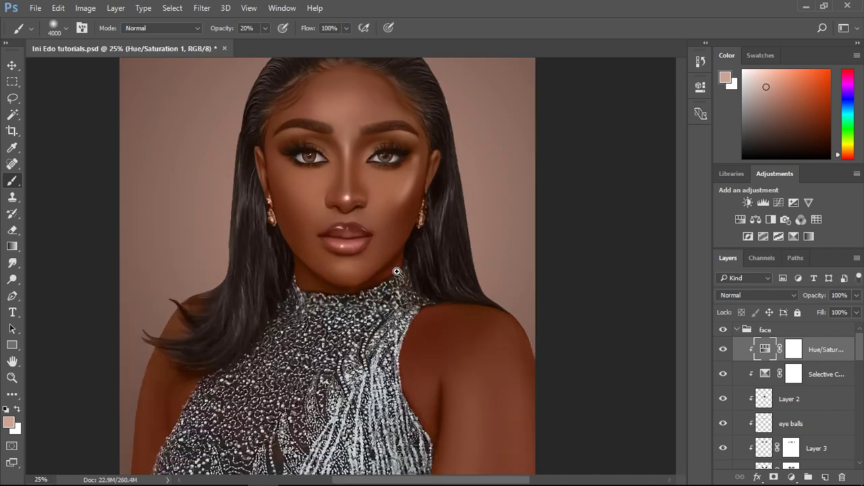
pyautogui.keyDown('alt'); pyautogui.click(397, 271); pyautogui.keyUp('alt')
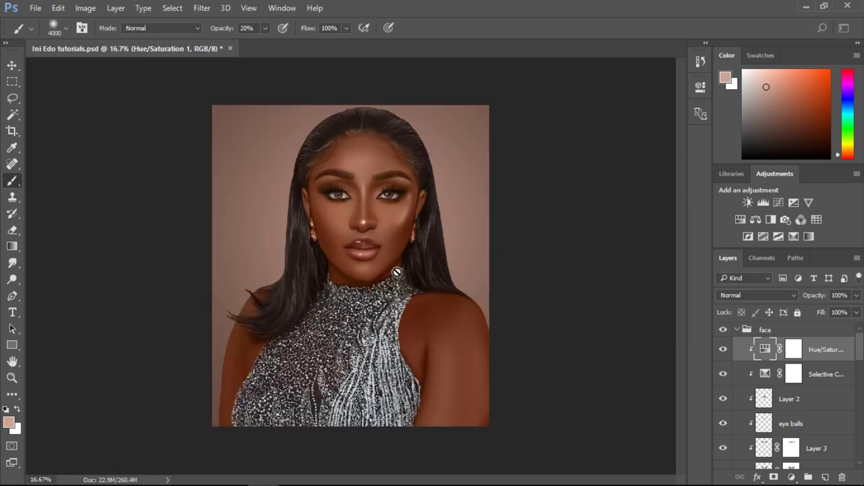